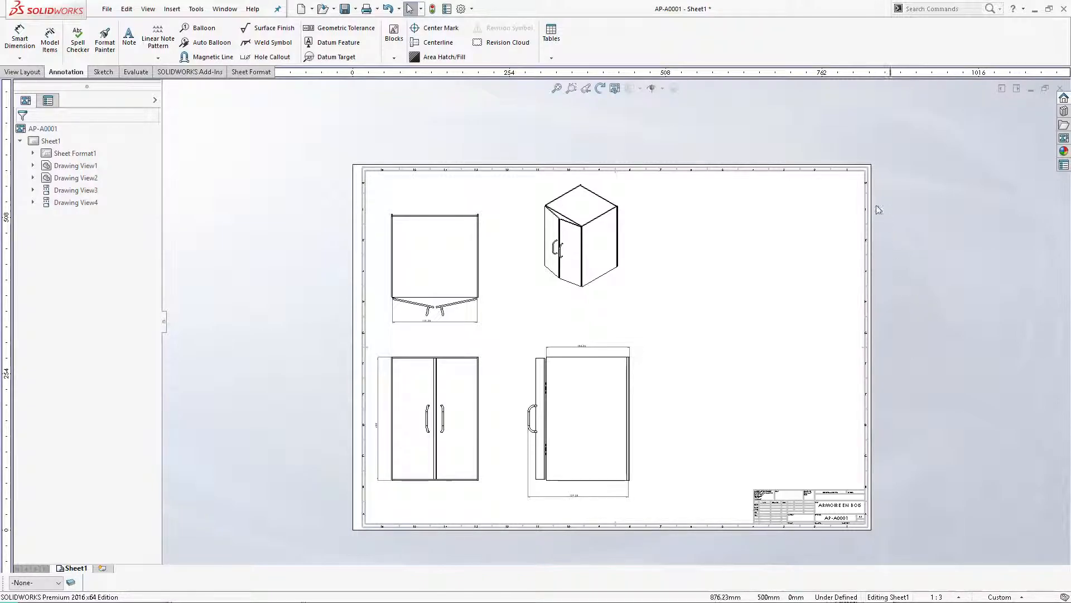
scroll(653, 257, "down", 2)
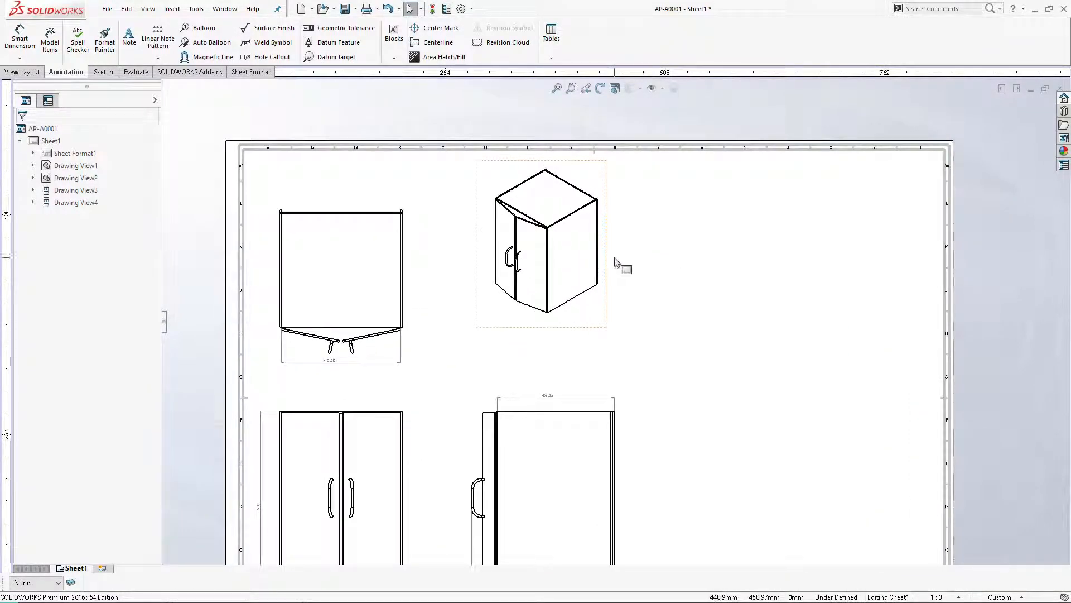
scroll(754, 271, "up", 2)
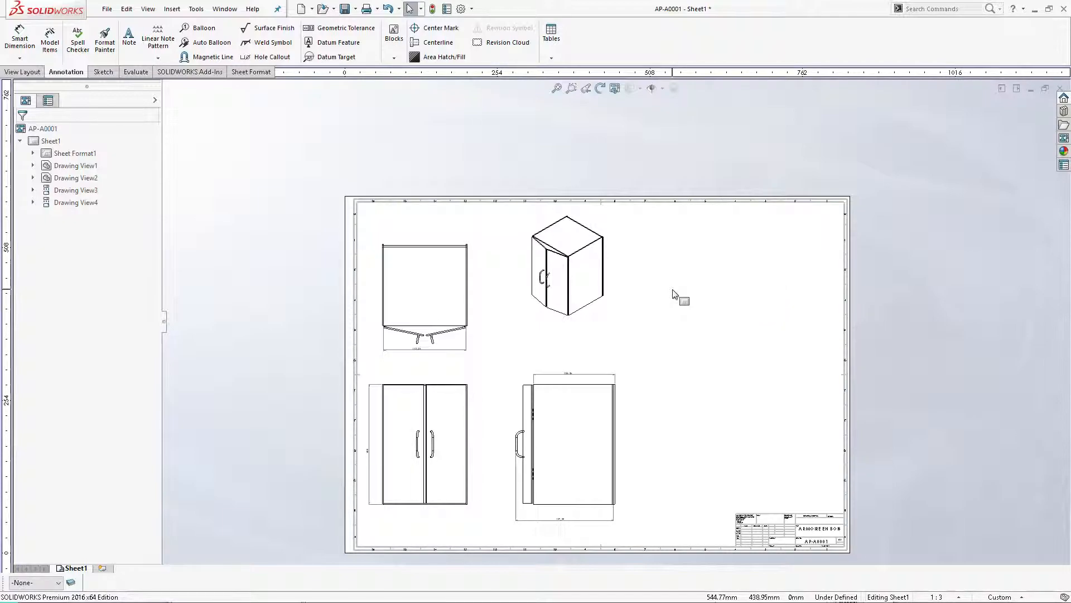
scroll(630, 271, "down", 2)
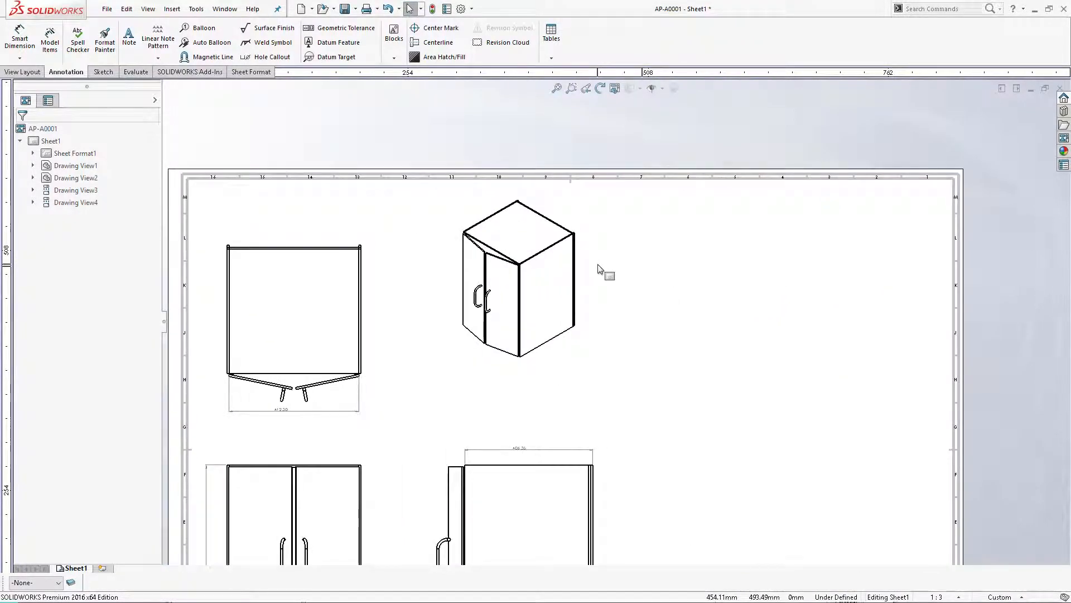
scroll(595, 349, "down", 5)
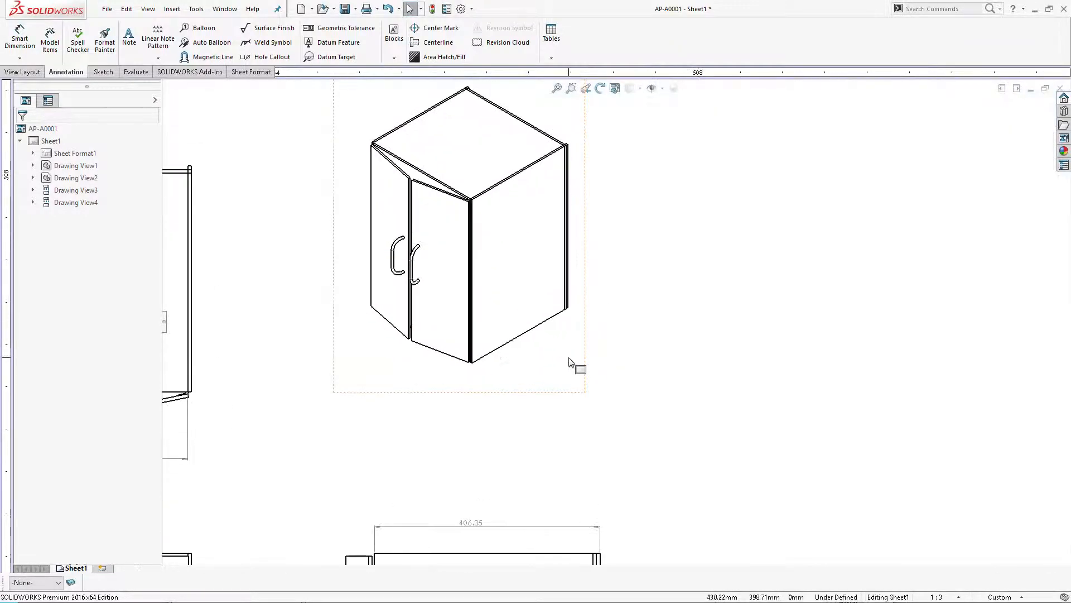
scroll(559, 363, "up", 4)
scroll(655, 303, "up", 2)
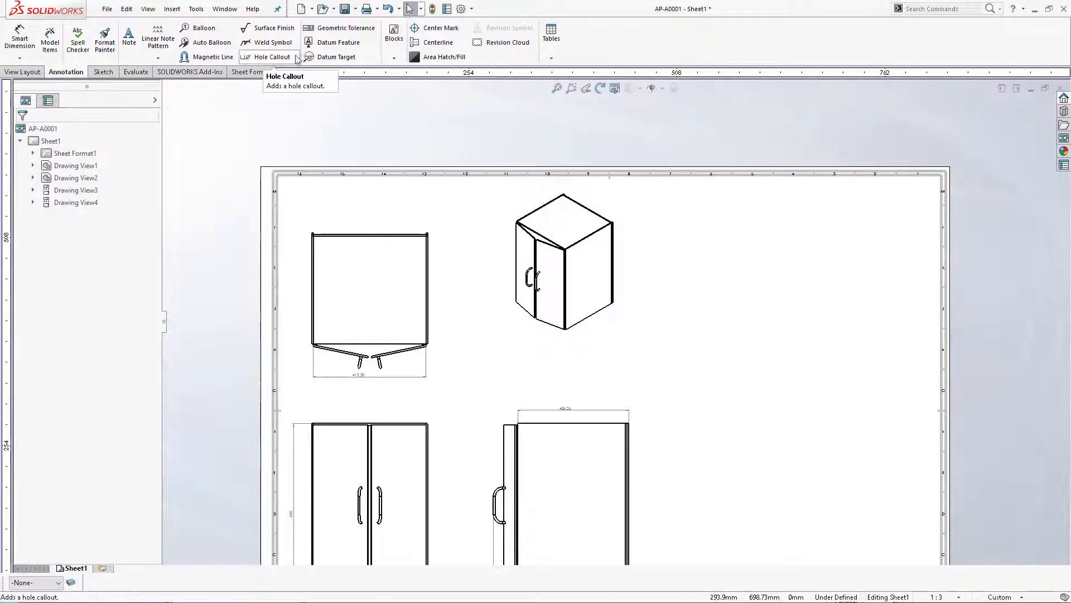
left_click(557, 53)
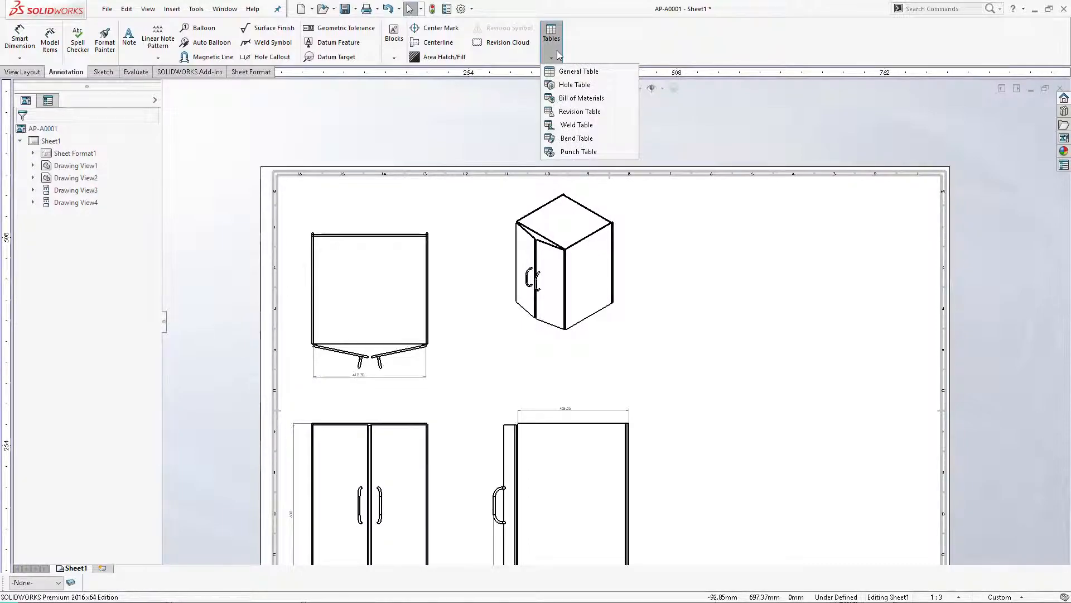
left_click(152, 38)
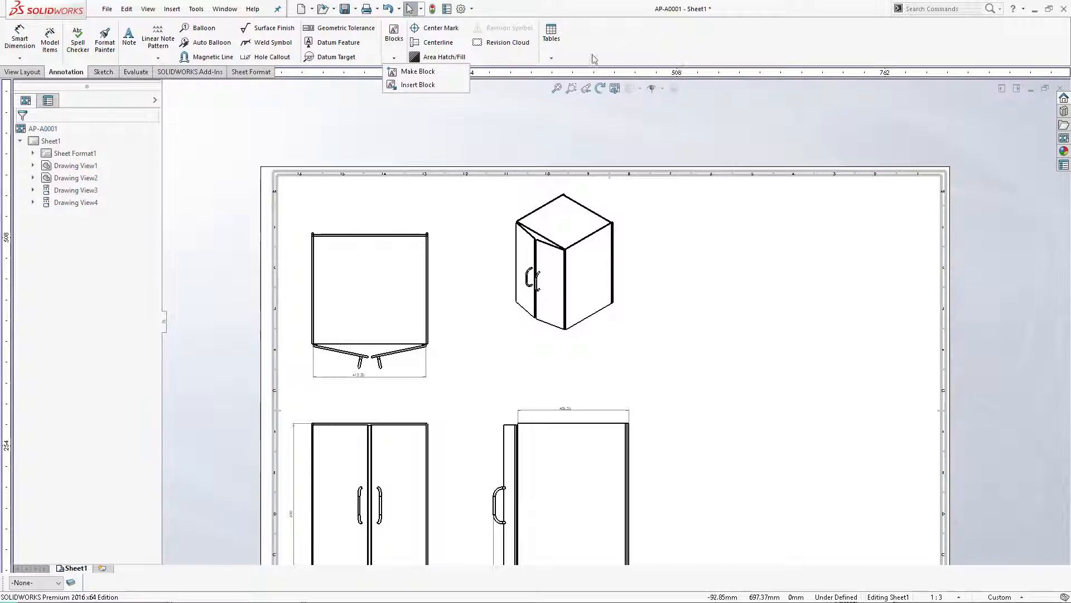
Step: Start a Bill of Materials from the isometric cabinet view using the NOMENCLATURE ARMOIRE table template
mouse_move(554, 59)
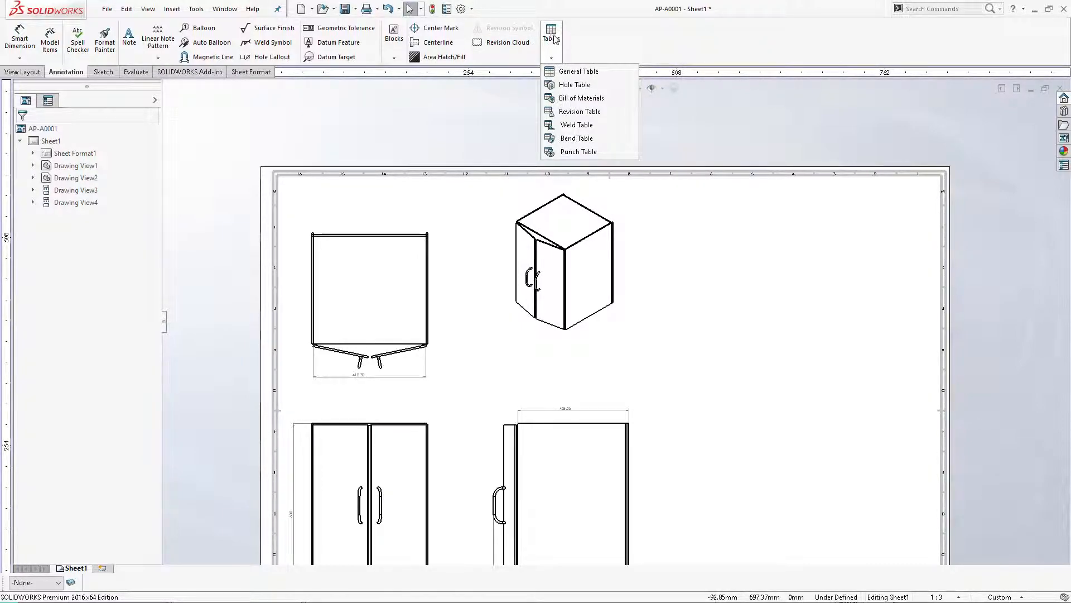
left_click(580, 104)
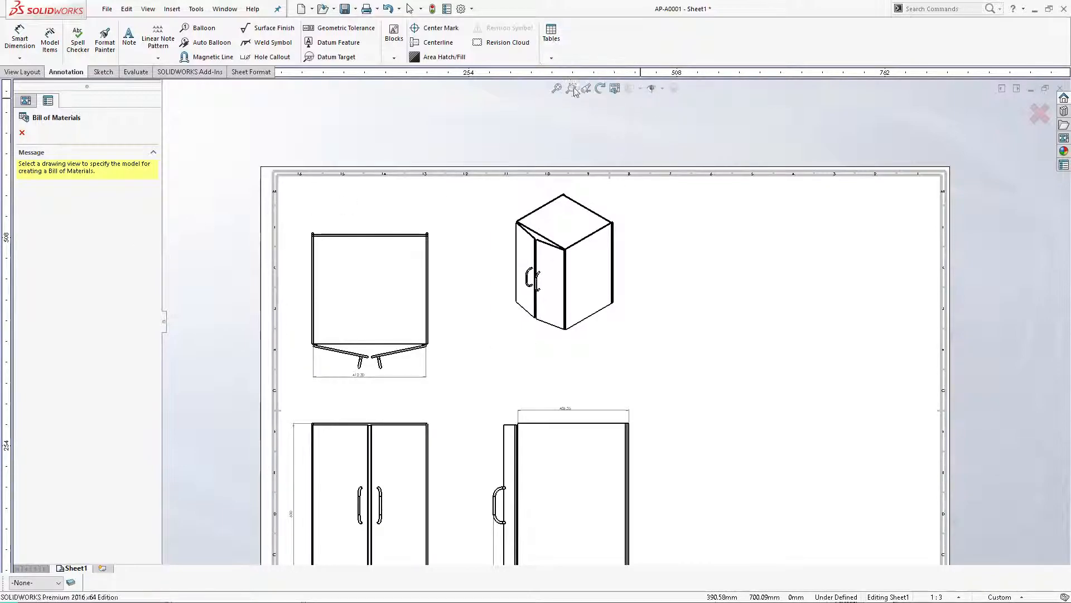
left_click(619, 271)
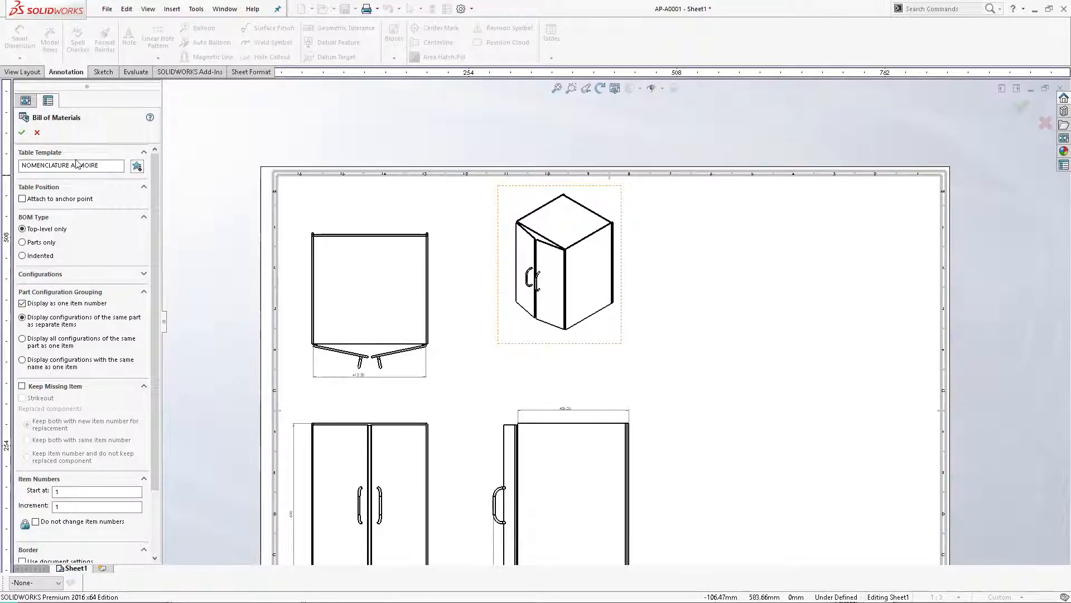
left_click(136, 167)
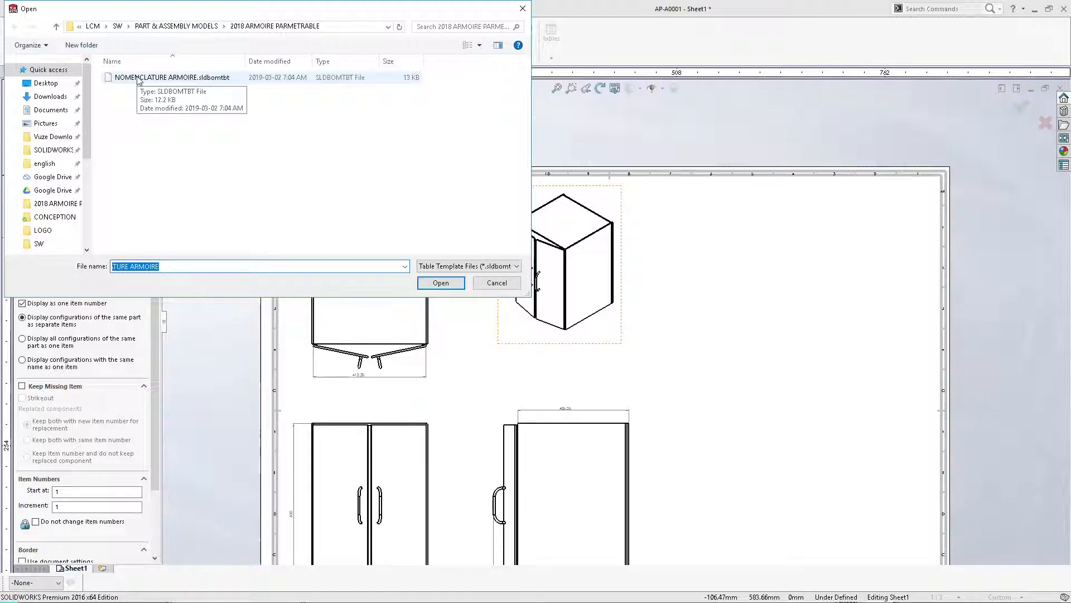
left_click(138, 78)
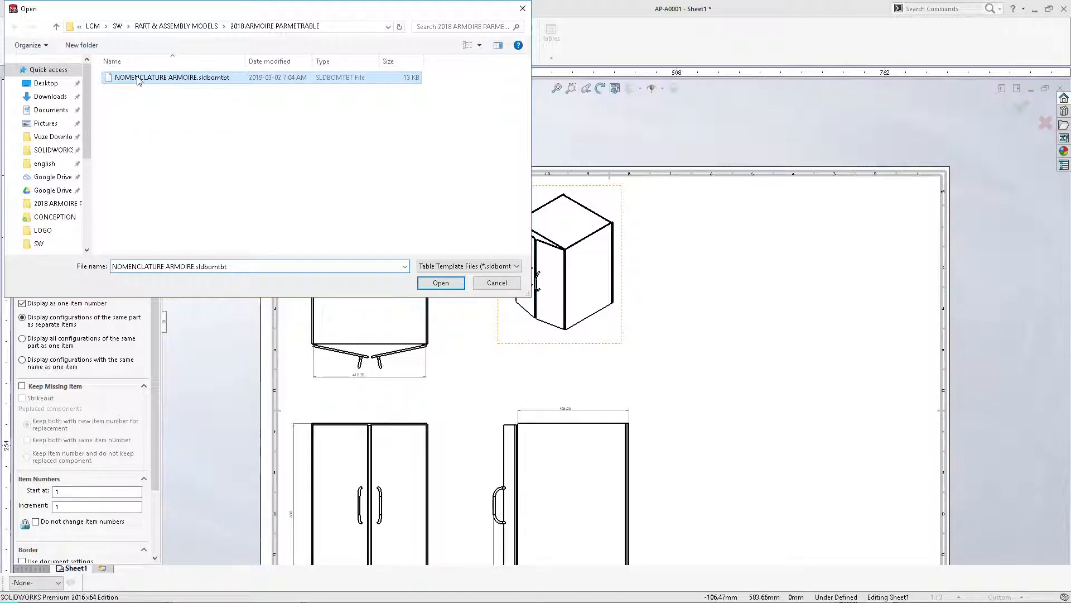
double_click(138, 78)
left_click(135, 72)
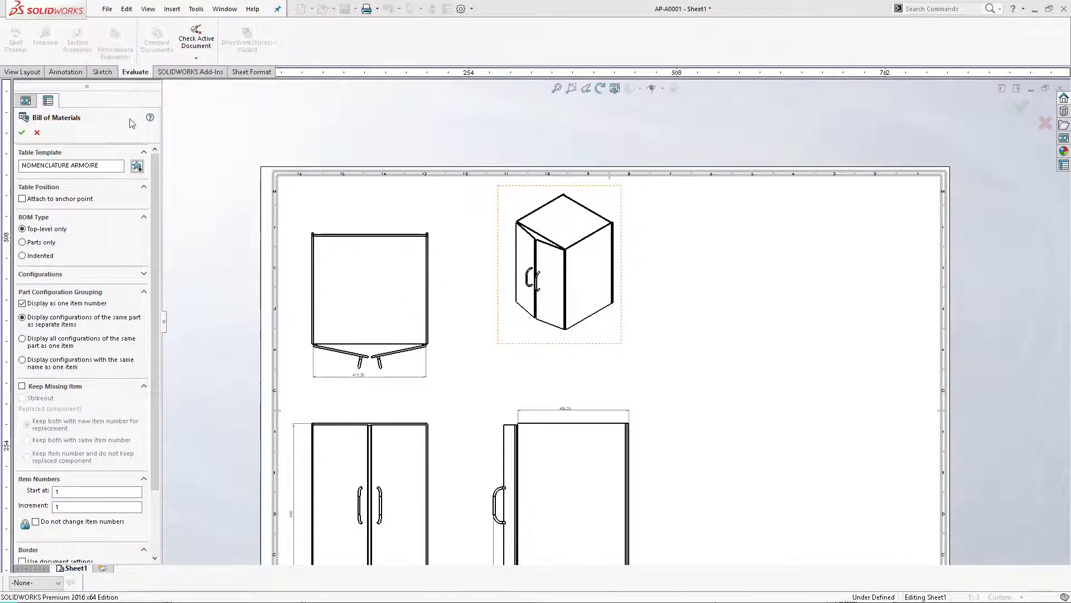
left_click(22, 198)
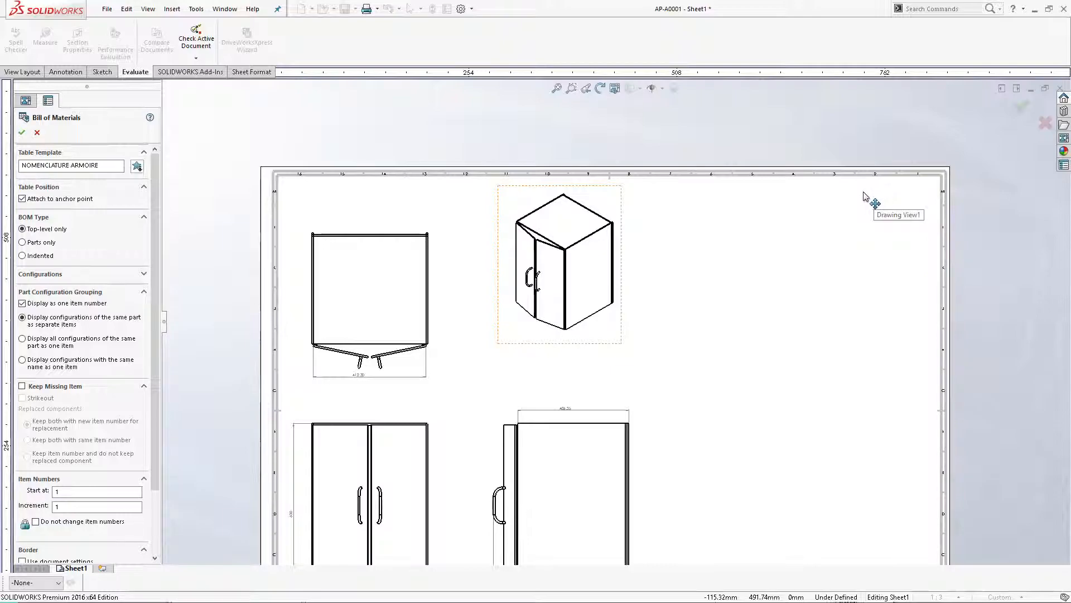
key("z")
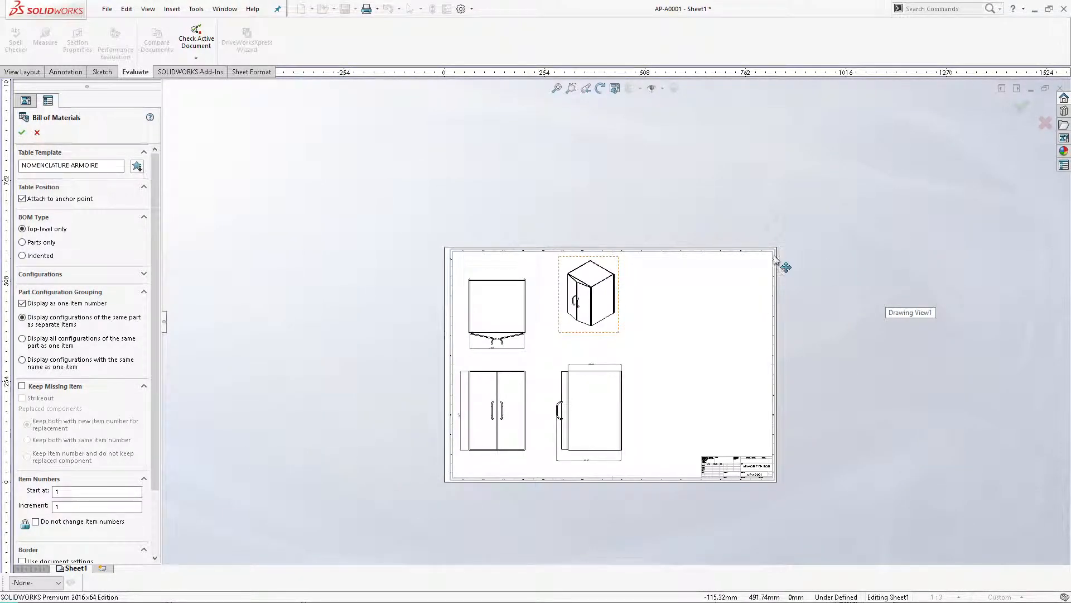
scroll(92, 221, "down", 3)
scroll(72, 195, "up", 3)
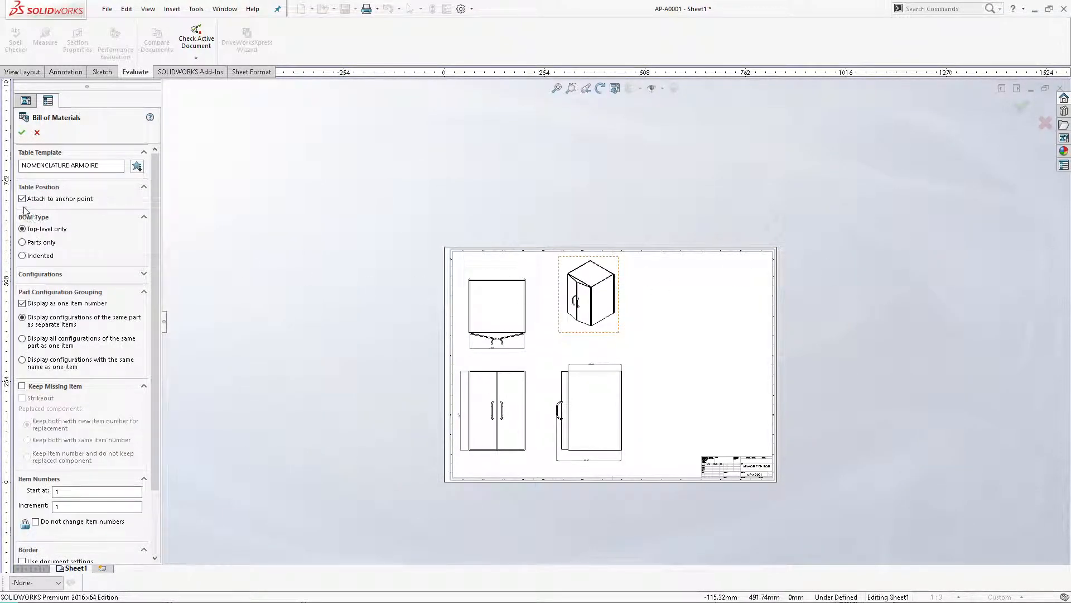
left_click(23, 199)
Step: Create the bill of materials as top-level only and place it inside the upper-right corner of the sheet border
scroll(747, 279, "down", 2)
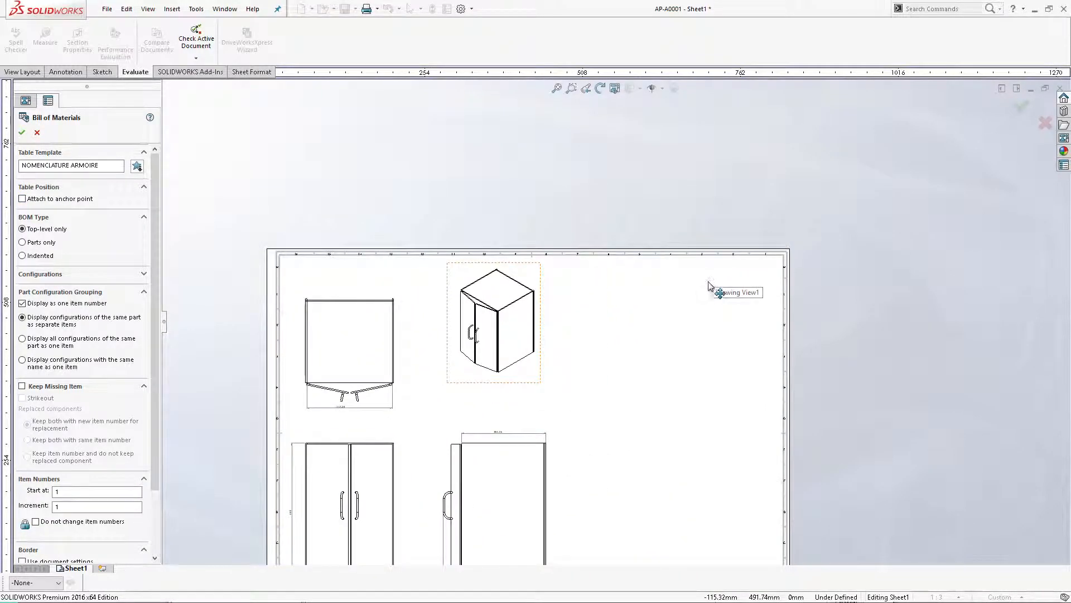
scroll(712, 283, "down", 1)
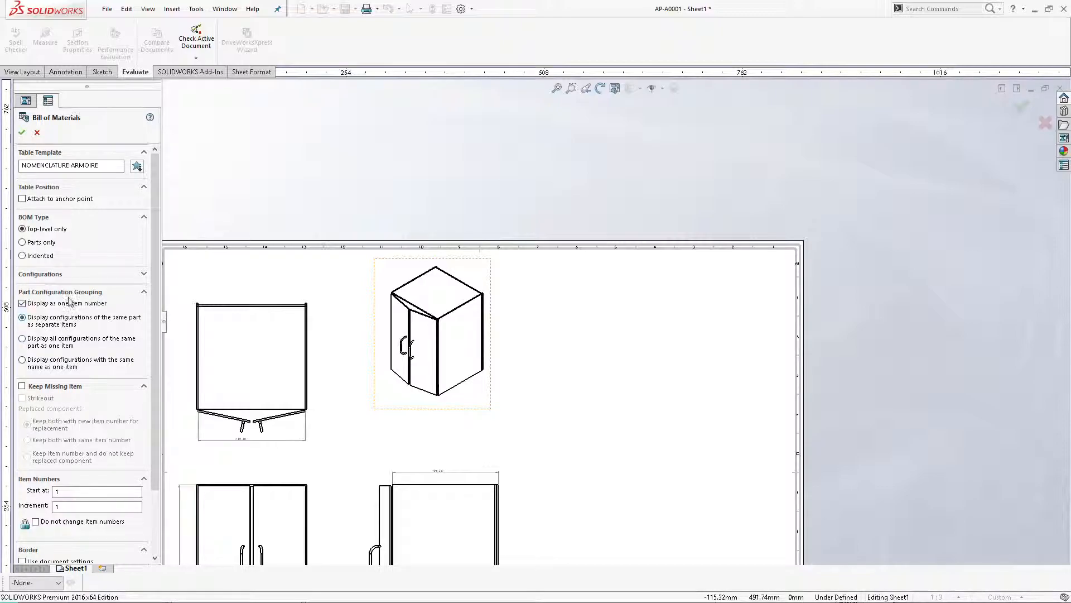
left_click(22, 132)
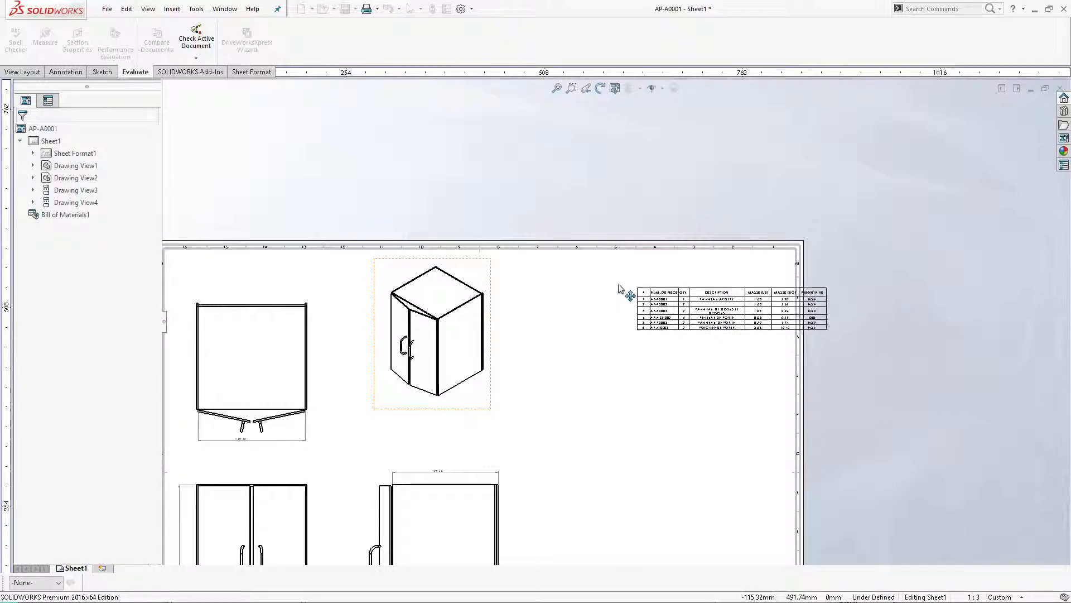
scroll(614, 260, "down", 3)
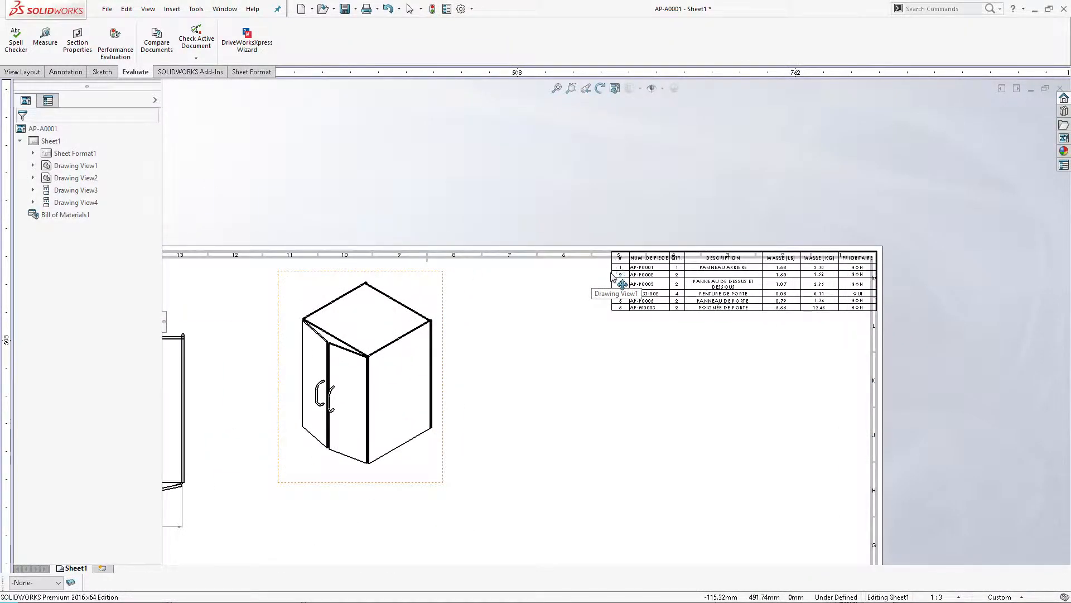
left_click(600, 265)
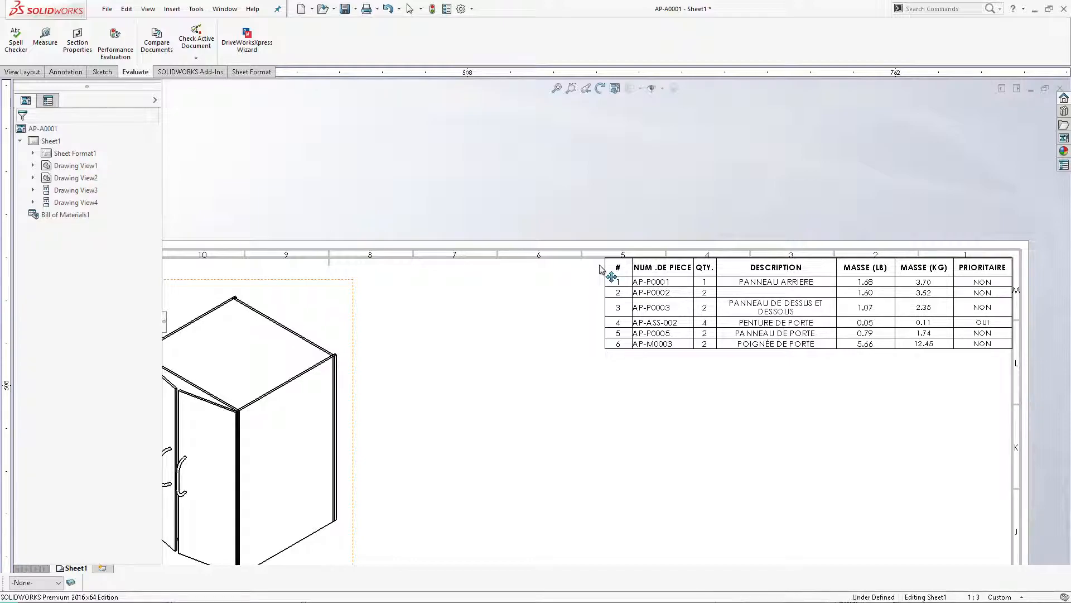
Step: Select the whole bill of materials table and change its BOM type to Parts only
middle_click_drag(636, 157, 444, 132)
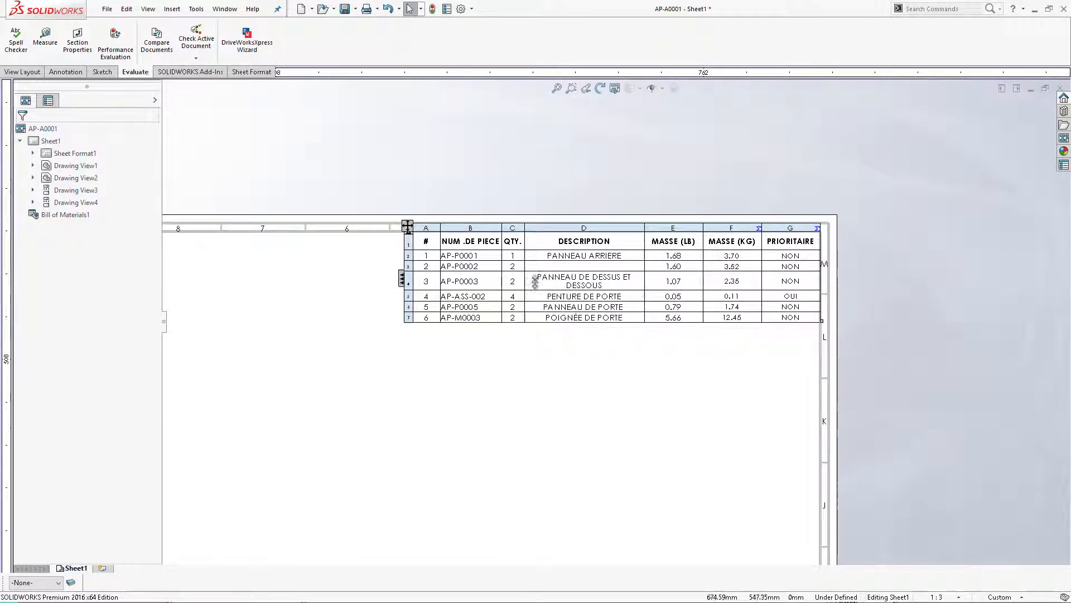
left_click(406, 225)
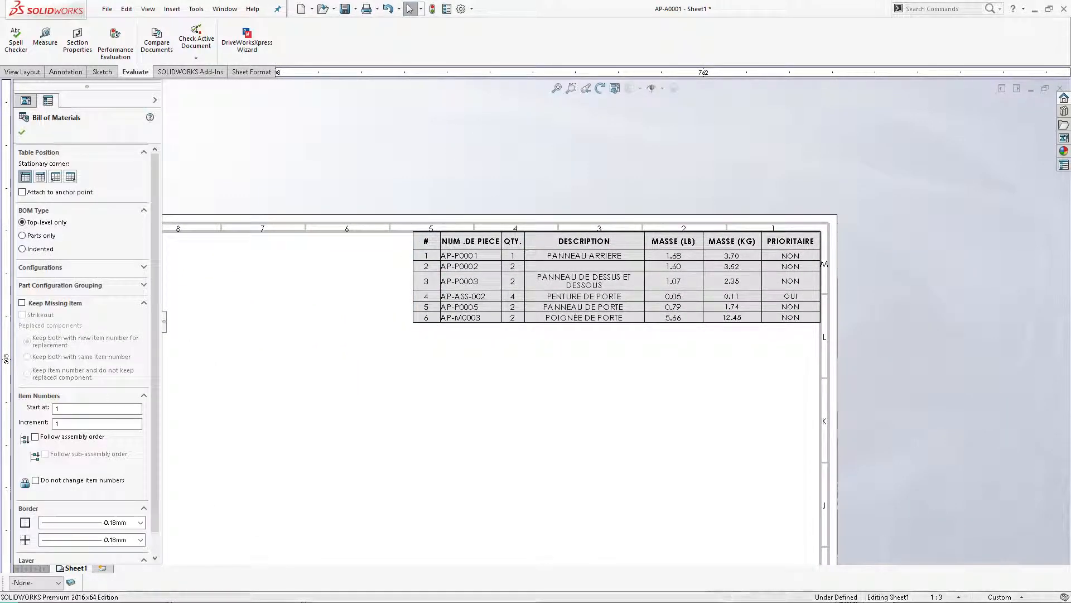
left_click(388, 166)
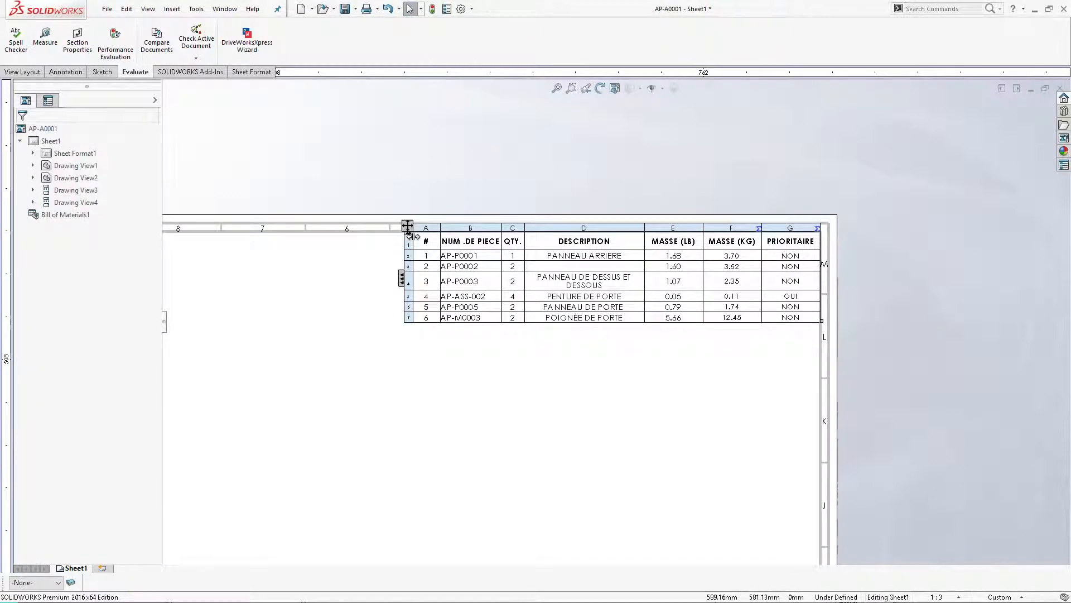
left_click(407, 226)
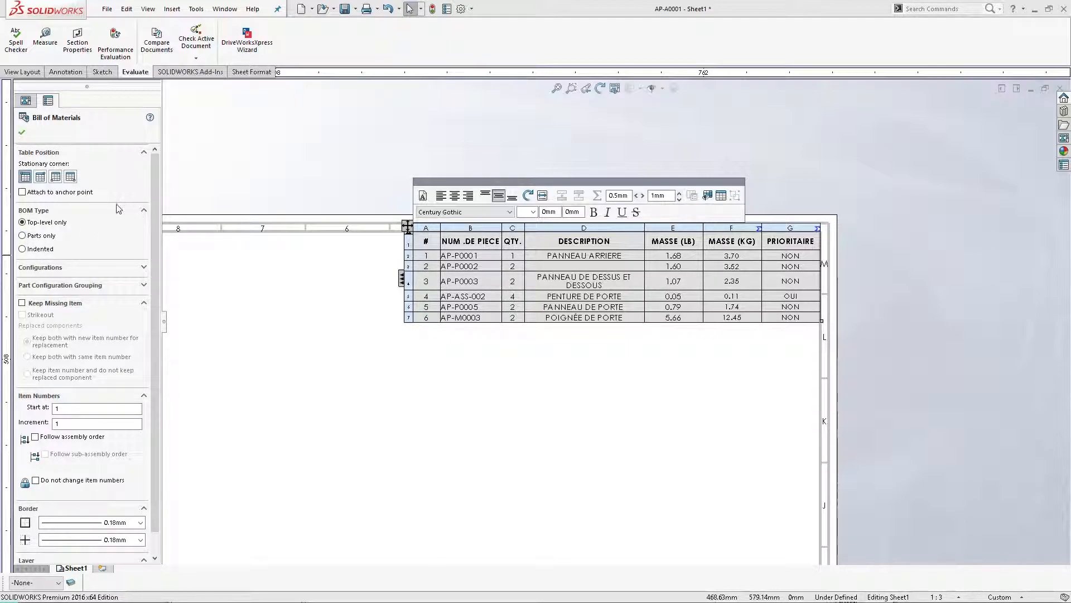
left_click(23, 235)
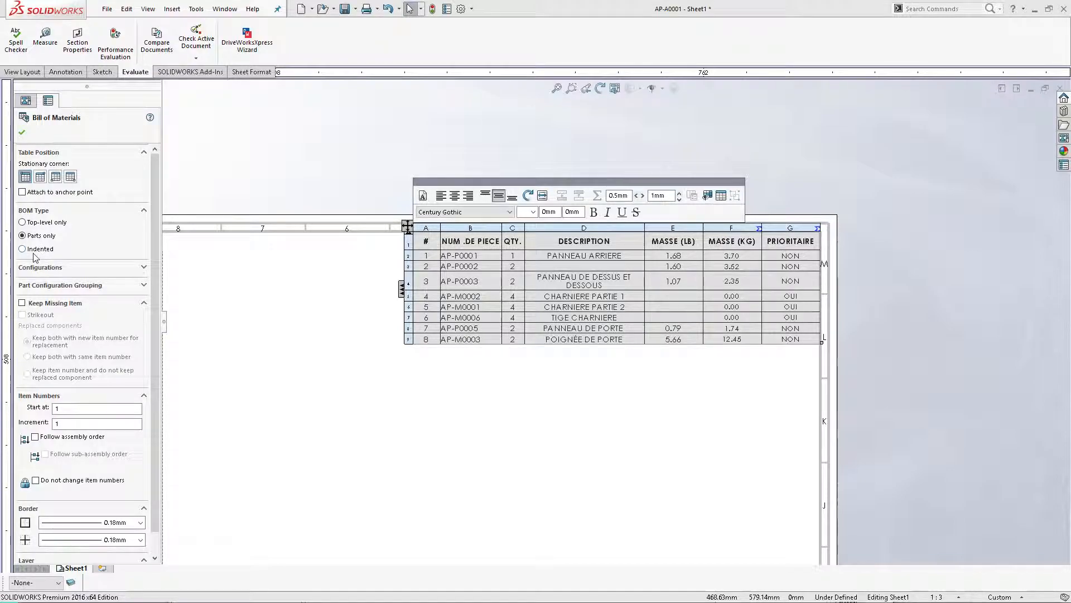
Step: Examine the table's configuration, part configuration grouping, item number and border options, and close its properties
scroll(89, 234, "down", 1)
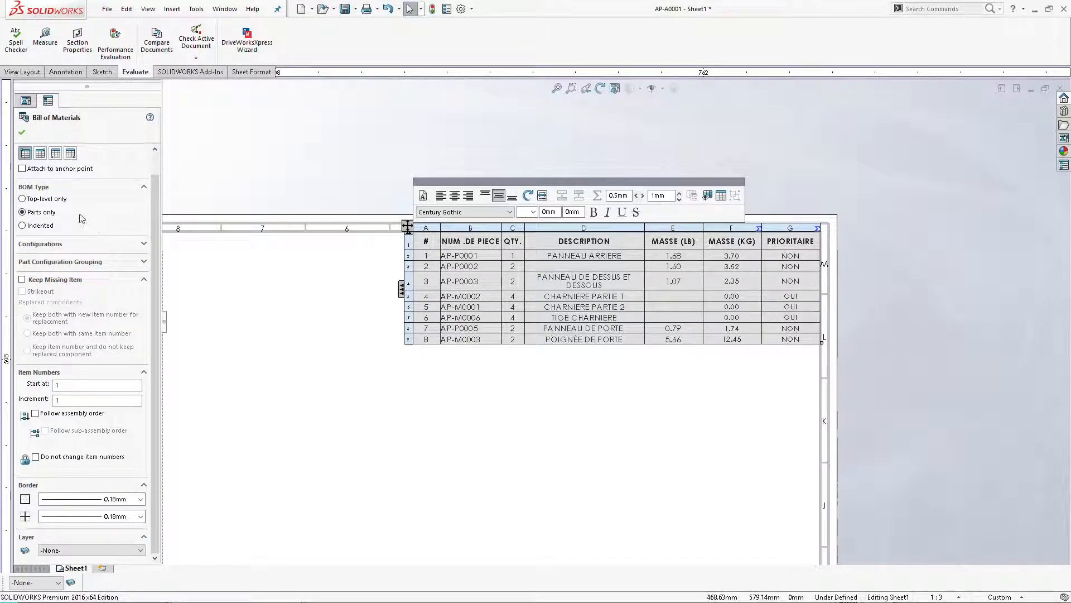
left_click(61, 244)
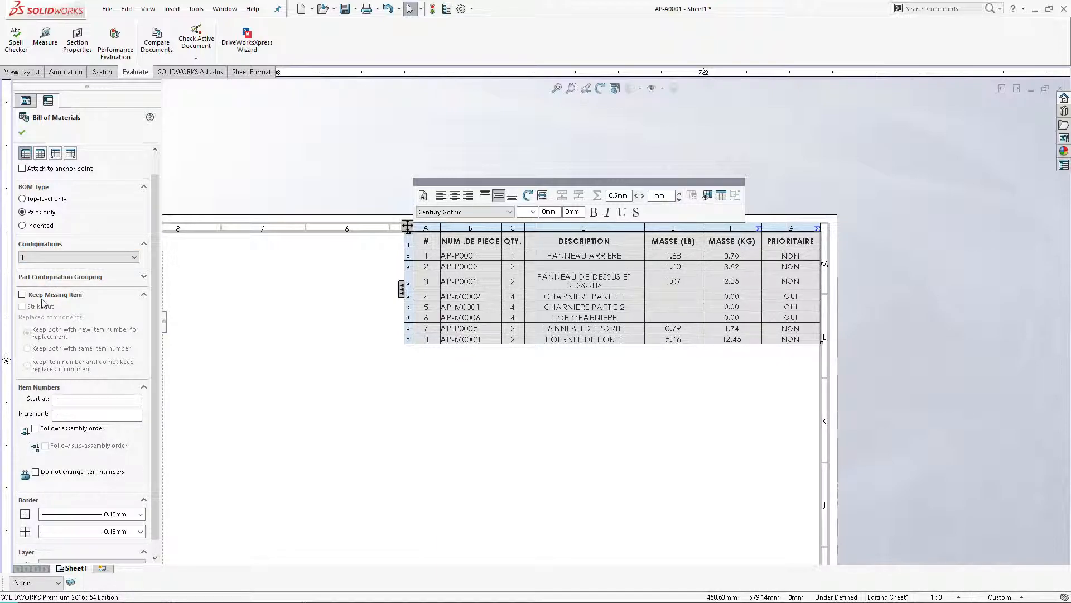
left_click(144, 277)
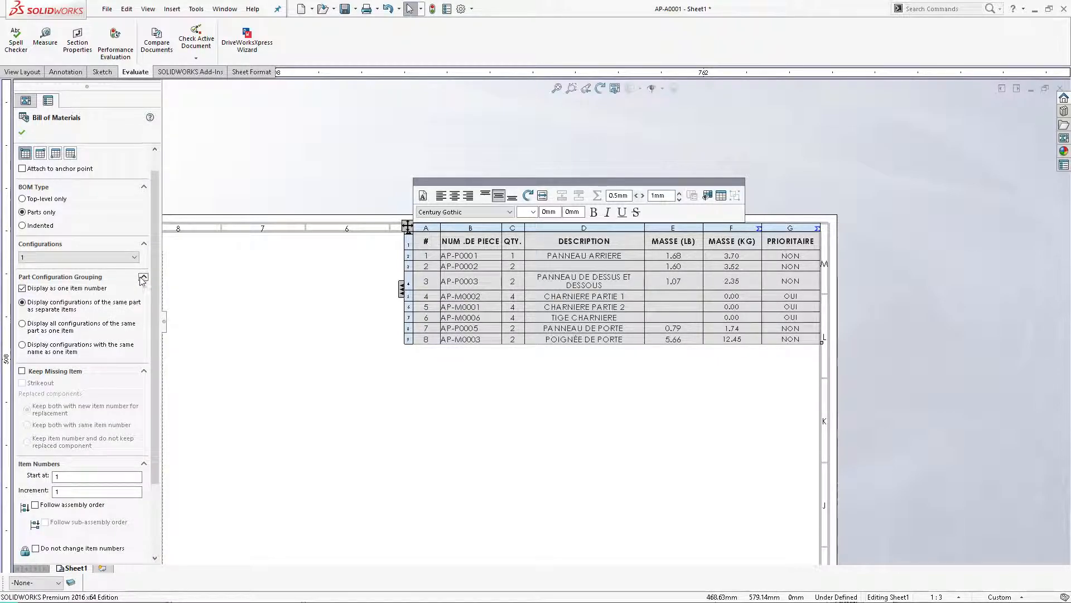
scroll(94, 288, "down", 3)
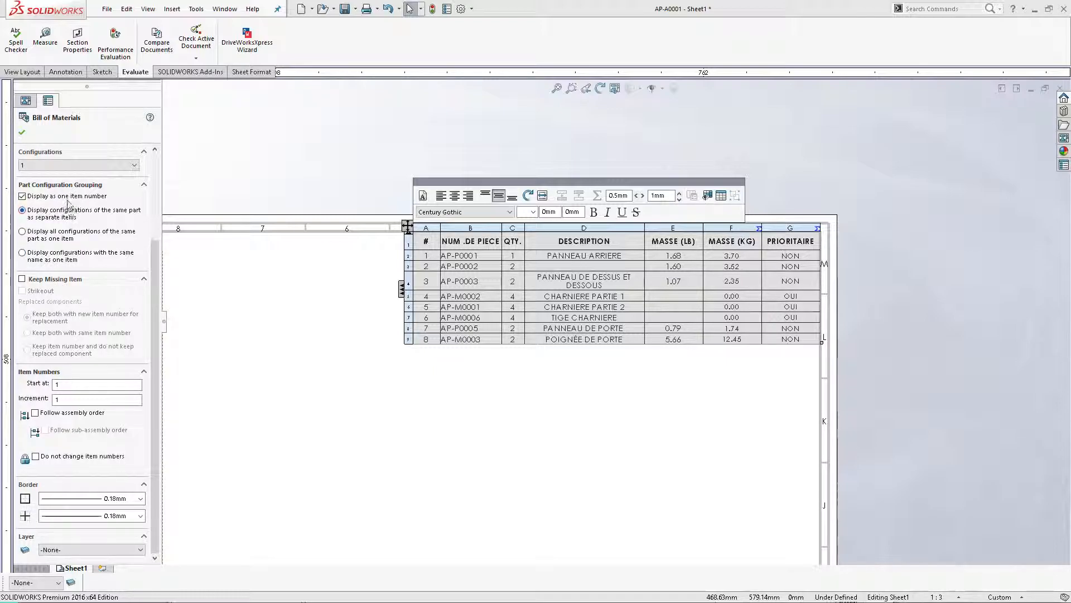
scroll(69, 205, "up", 3)
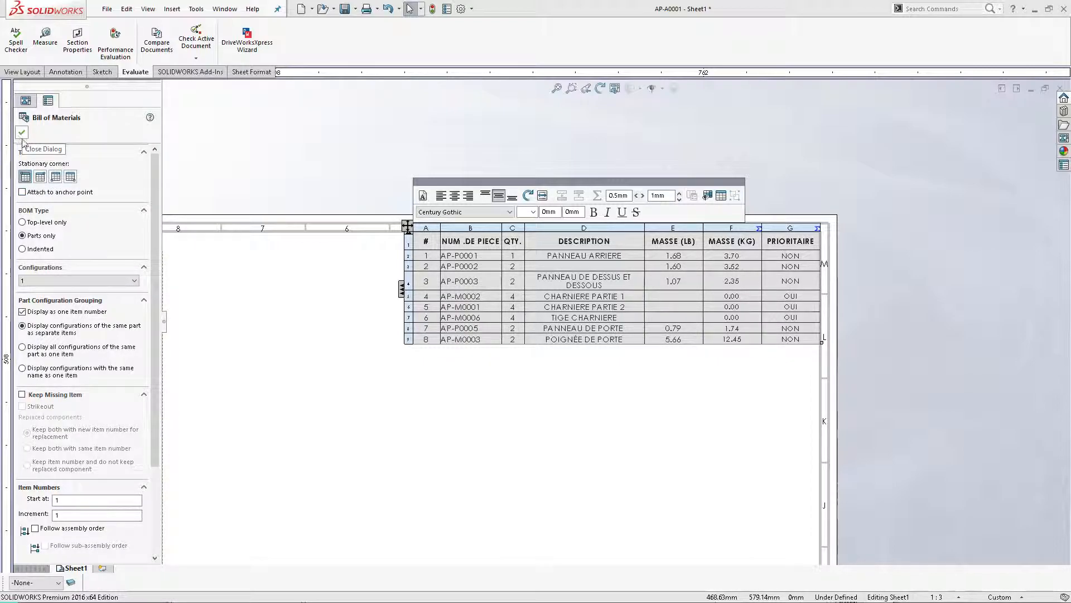
scroll(48, 245, "down", 3)
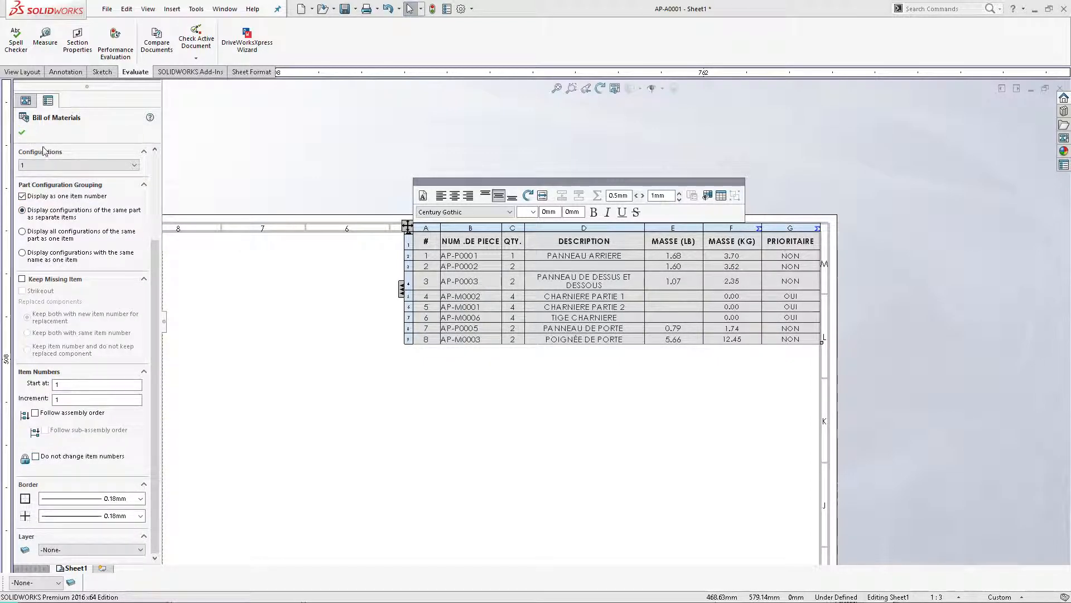
left_click(23, 133)
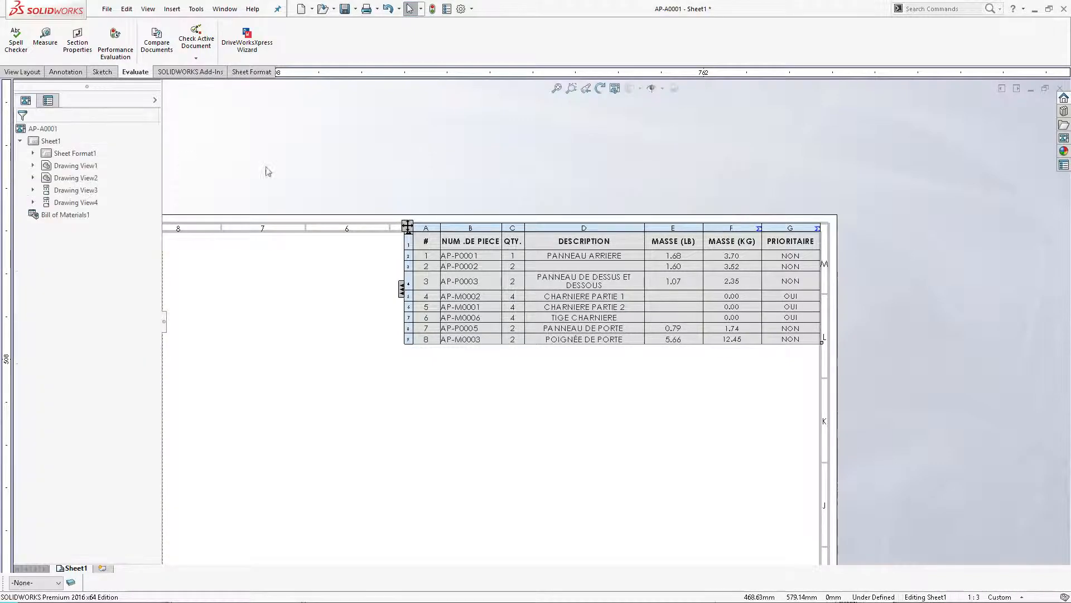
Step: Change the column type of the DESCRIPTION column in the bill of materials to UNIT OF MEASURE
scroll(533, 280, "down", 2)
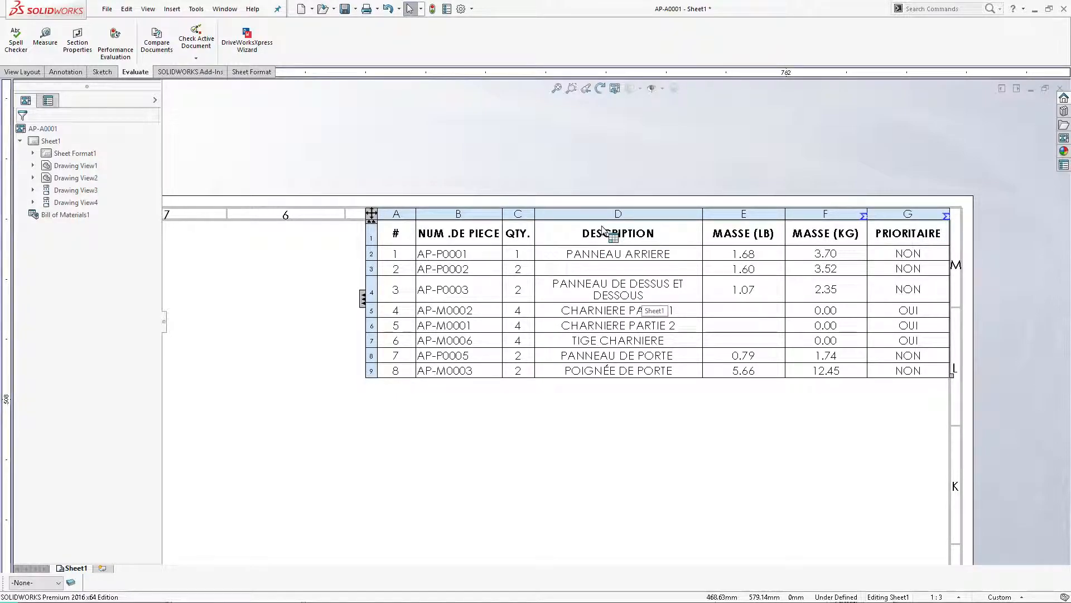
left_click(590, 213)
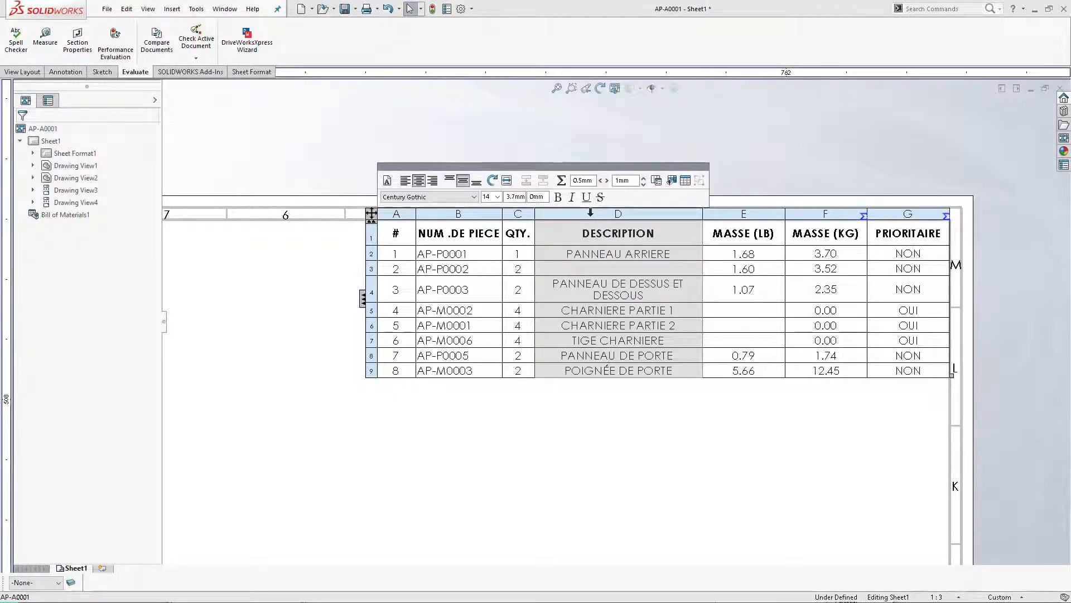
left_click(619, 212)
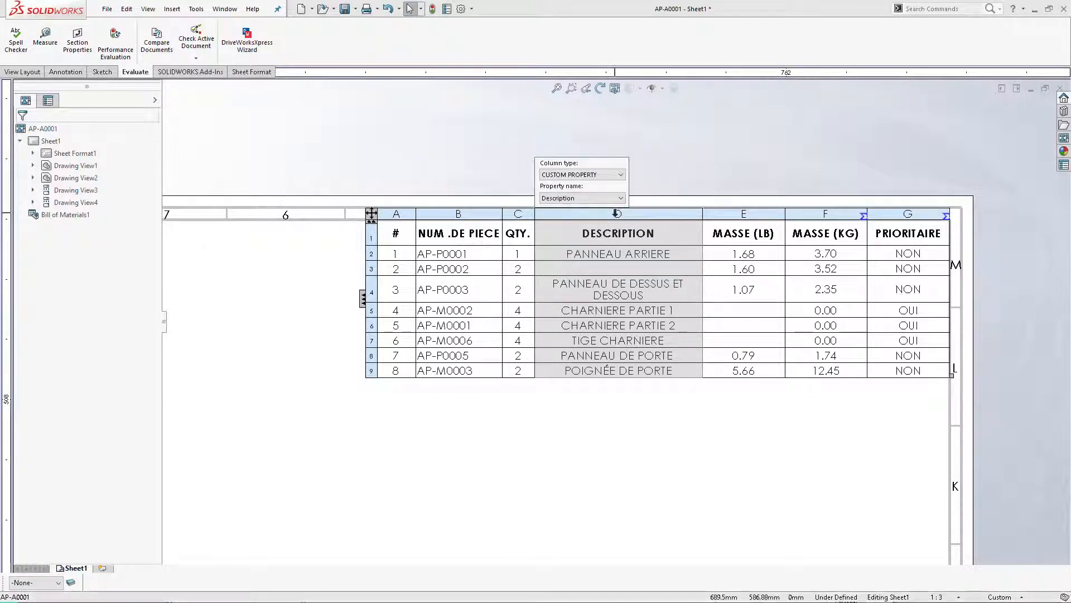
left_click(615, 177)
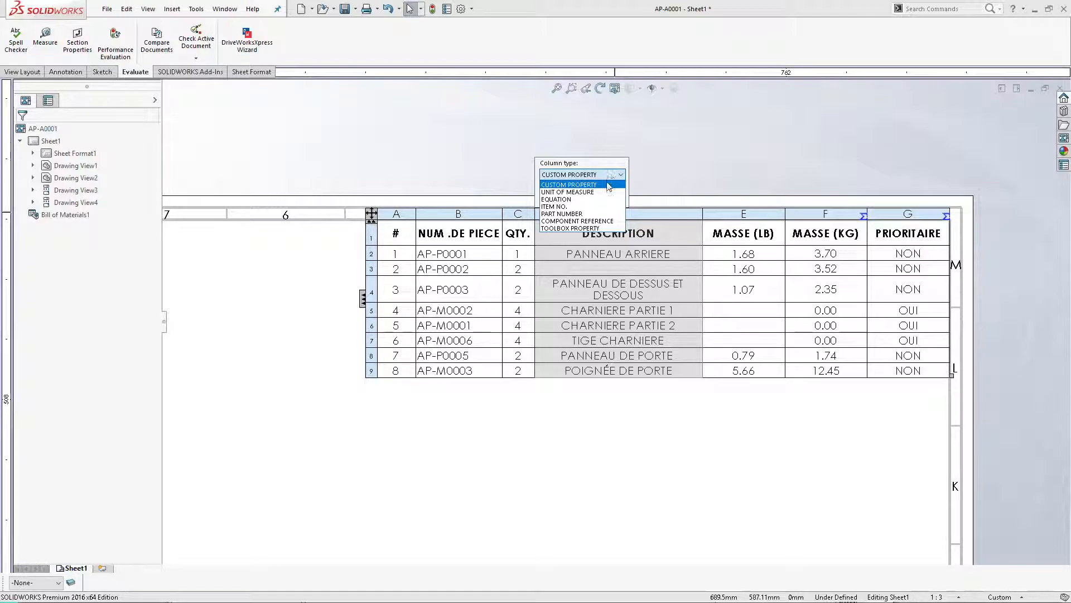
left_click(595, 192)
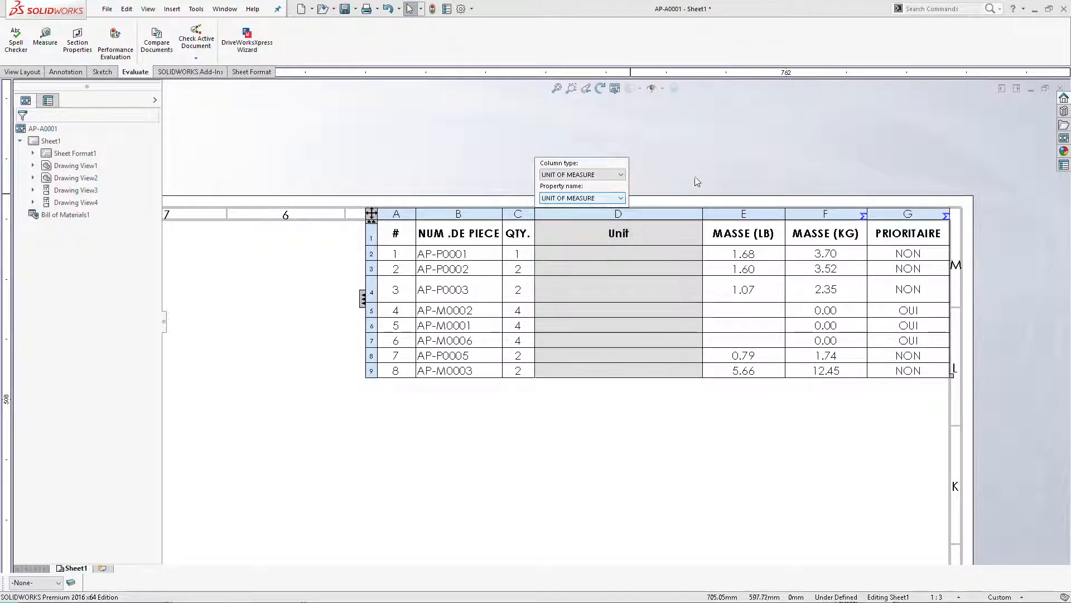
left_click(645, 215)
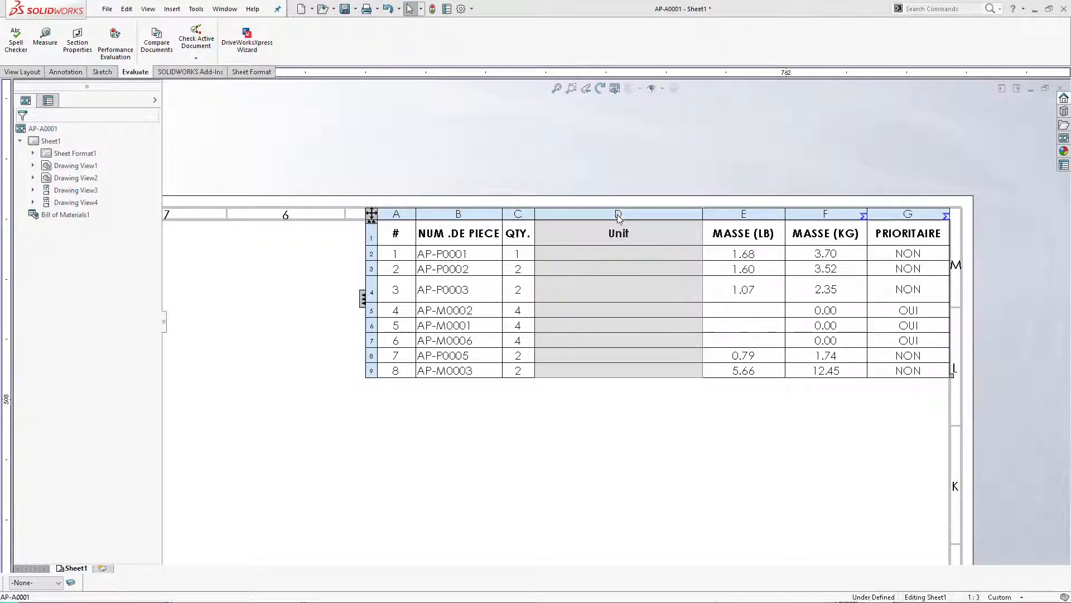
Step: Insert a new column to the right of the Unit column in the bill of materials
right_click(618, 217)
mouse_move(652, 293)
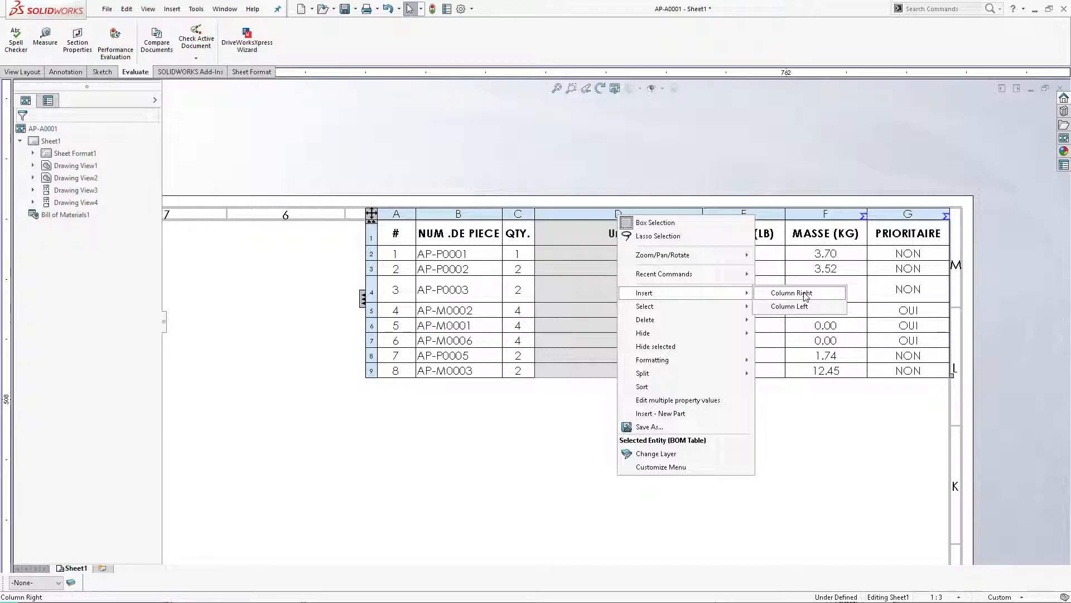
left_click(805, 294)
left_click(859, 162)
left_click(779, 249)
Step: Delete the empty column between the Unit and MASSE (LB) columns
left_click(784, 214)
right_click(781, 220)
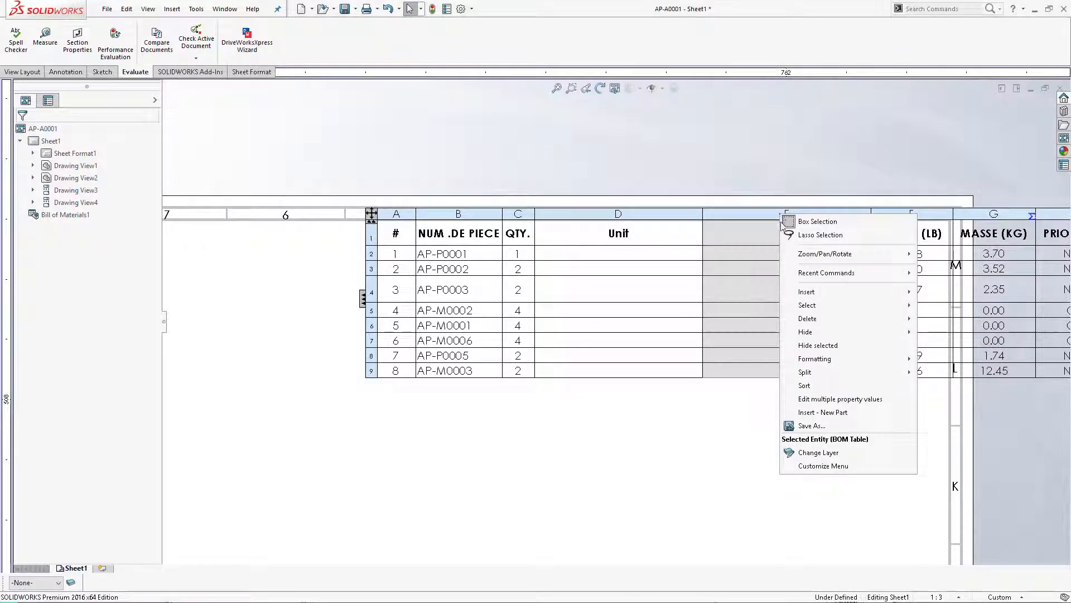
mouse_move(806, 319)
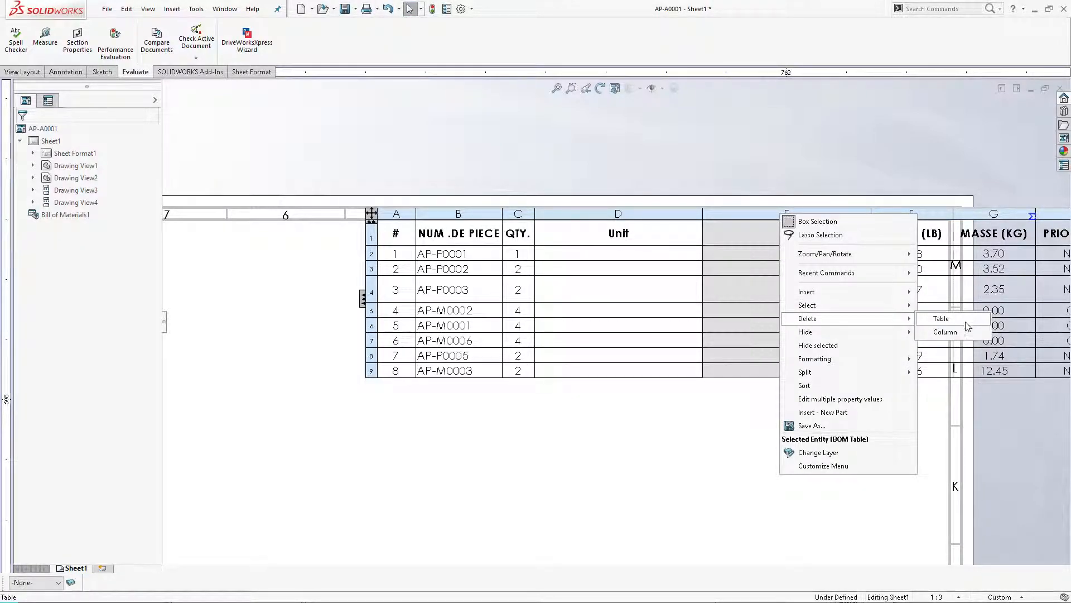
left_click(945, 331)
Step: Set the Unit column's type back to CUSTOM PROPERTY and assign it the DESCRIPTION property
left_click(572, 214)
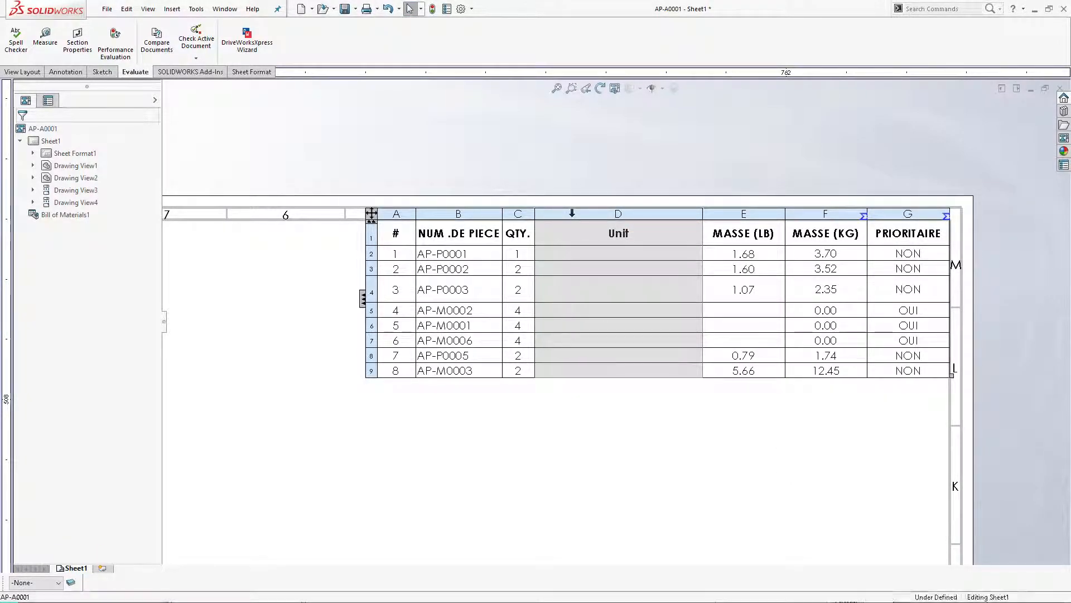
right_click(572, 215)
mouse_move(618, 308)
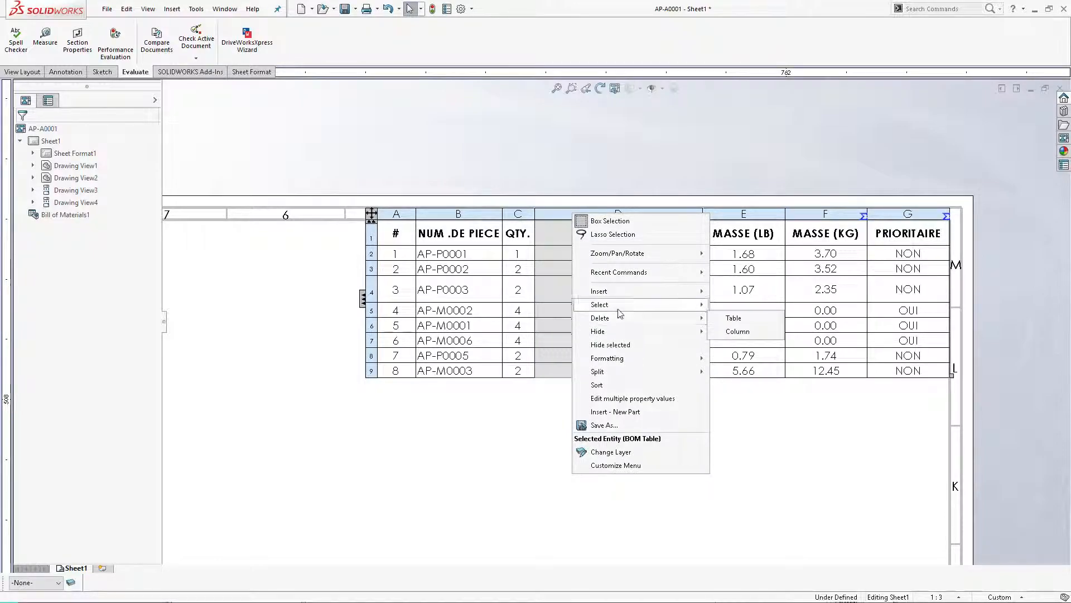
left_click(547, 216)
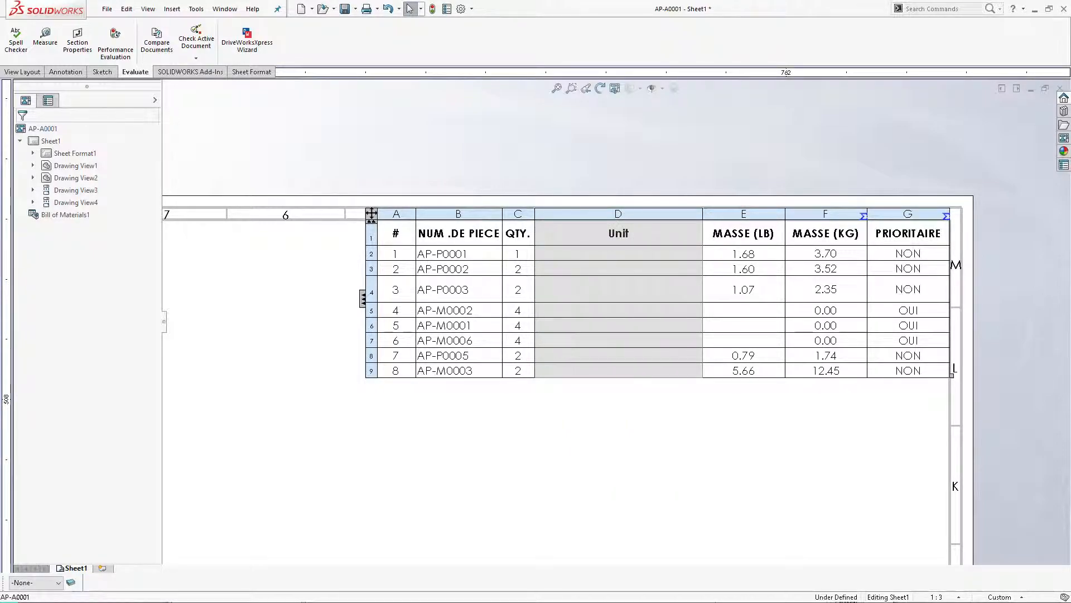
double_click(545, 216)
left_click(566, 175)
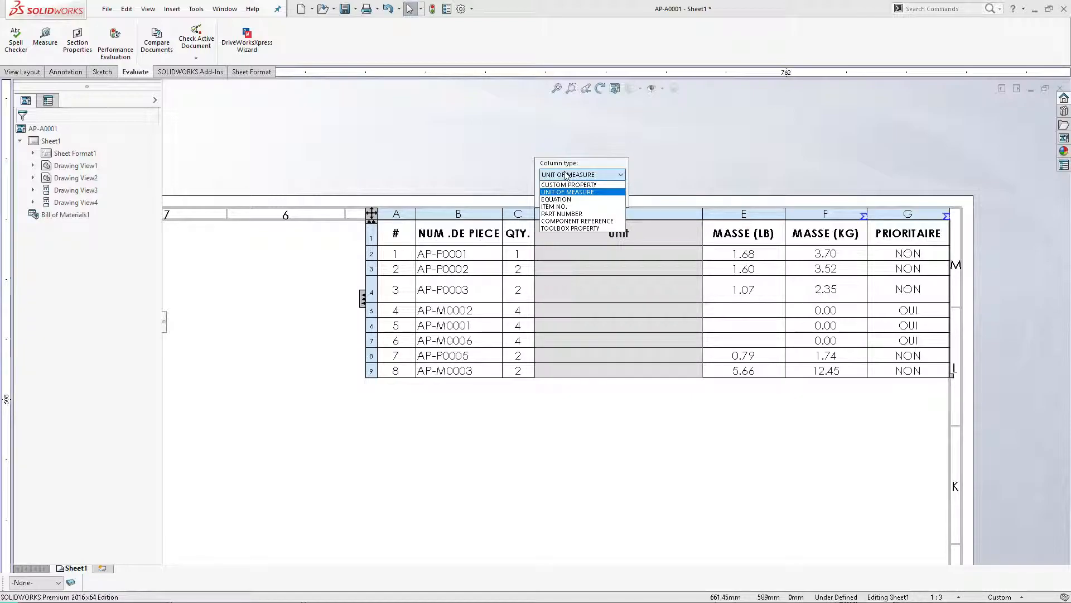
left_click(566, 184)
left_click(564, 198)
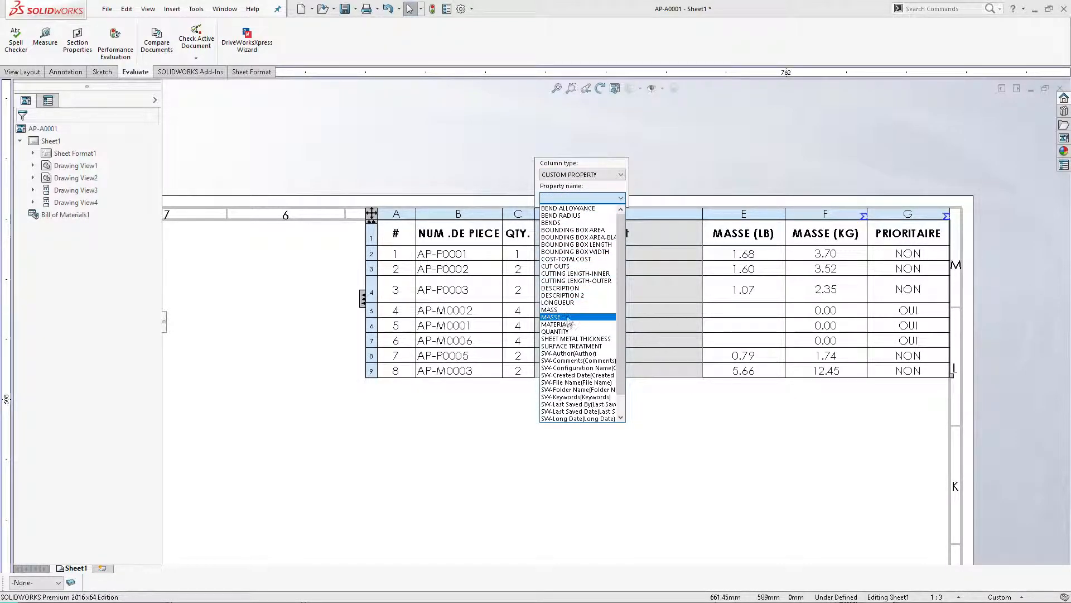
left_click(561, 288)
left_click(713, 180)
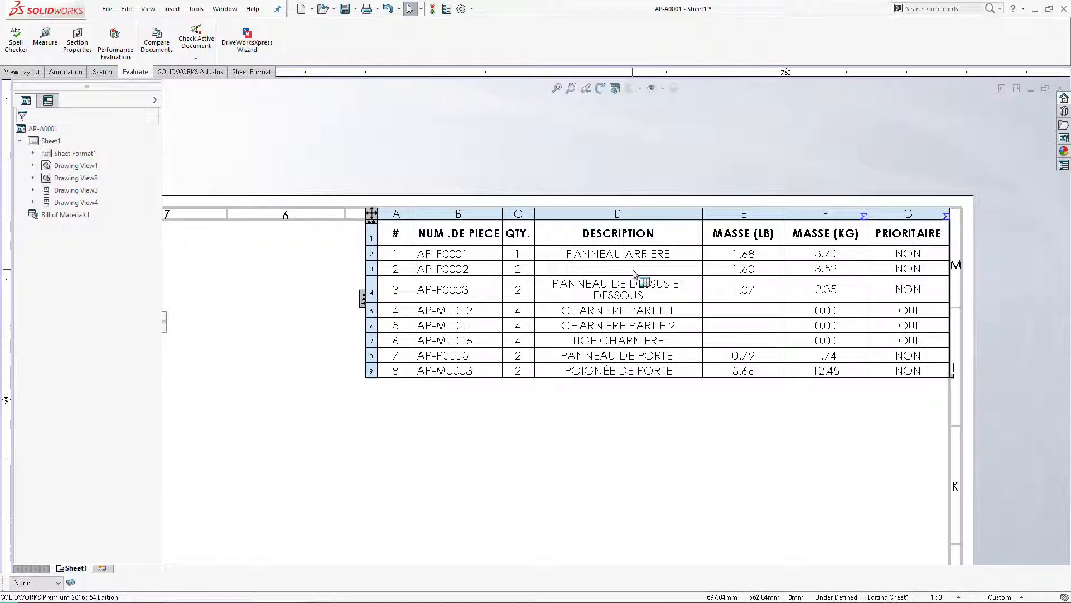
Step: Open part AP-P0002 from its blank description cell in the bill of materials and show its file properties
right_click(585, 270)
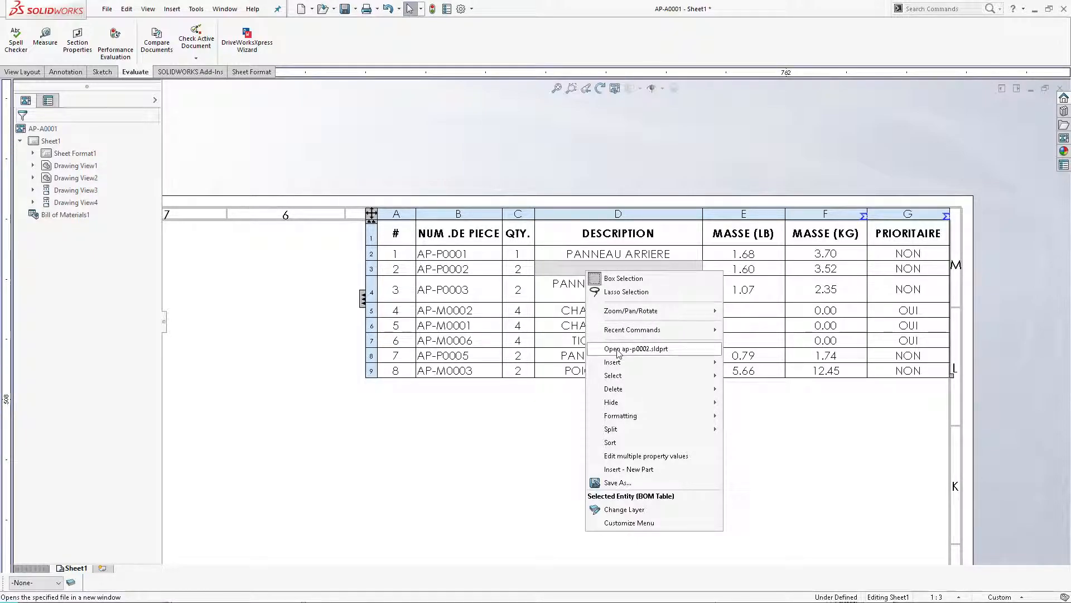
left_click(618, 349)
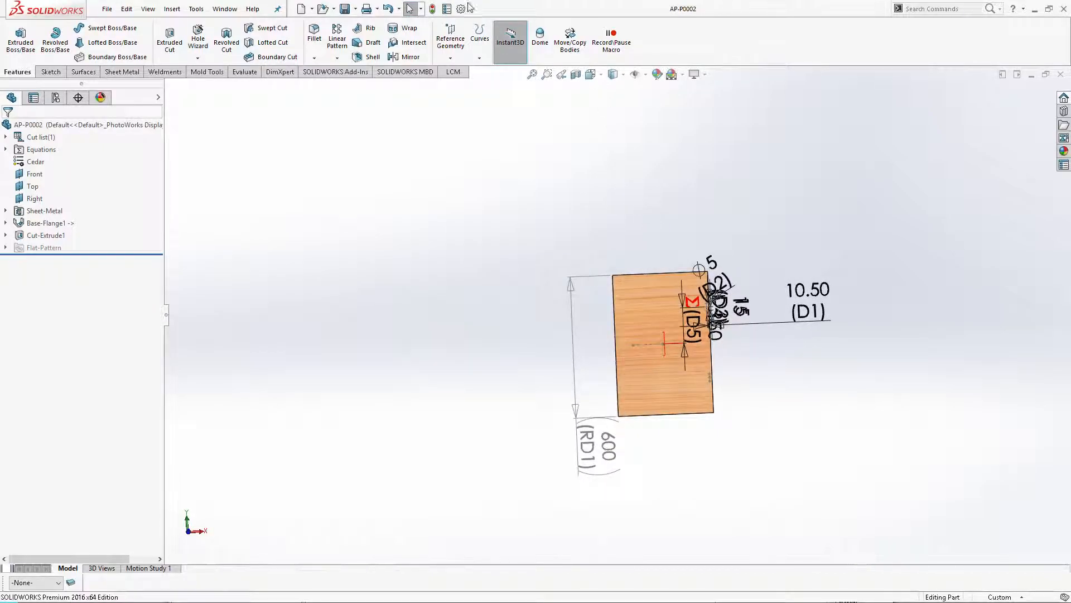
left_click(447, 10)
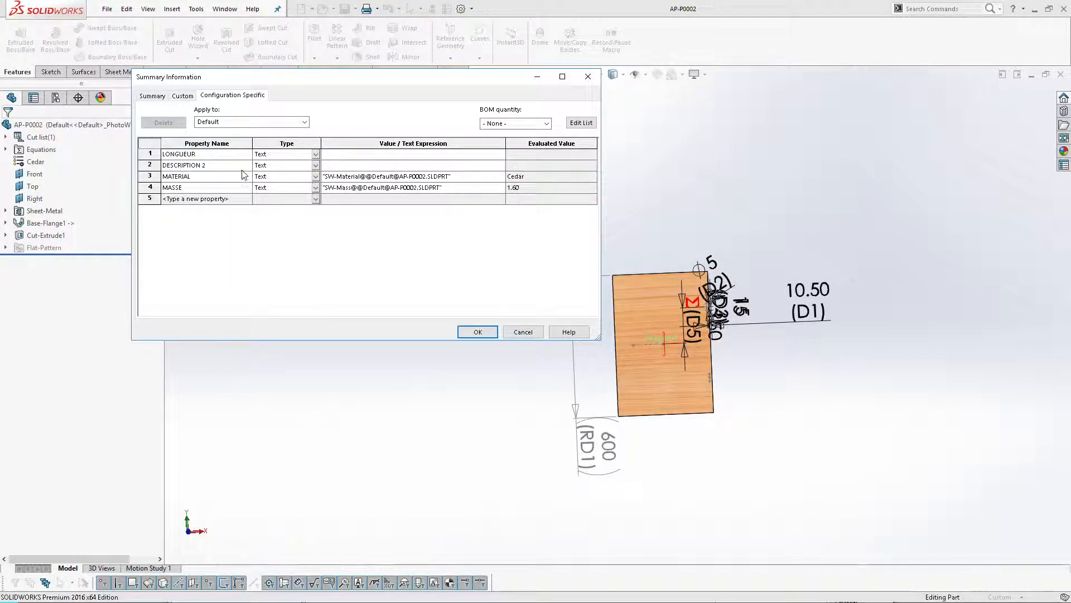
Step: Add a configuration-specific text property DESCRIPTION with the value PANNEAU, and save and close the part
left_click(199, 198)
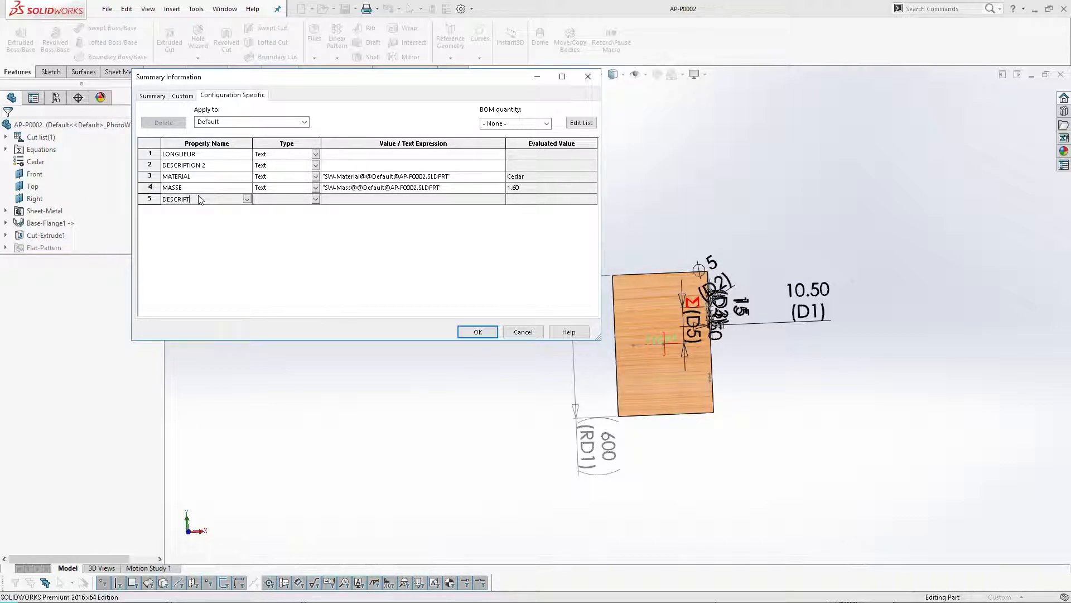
key("Tab")
key("Tab")
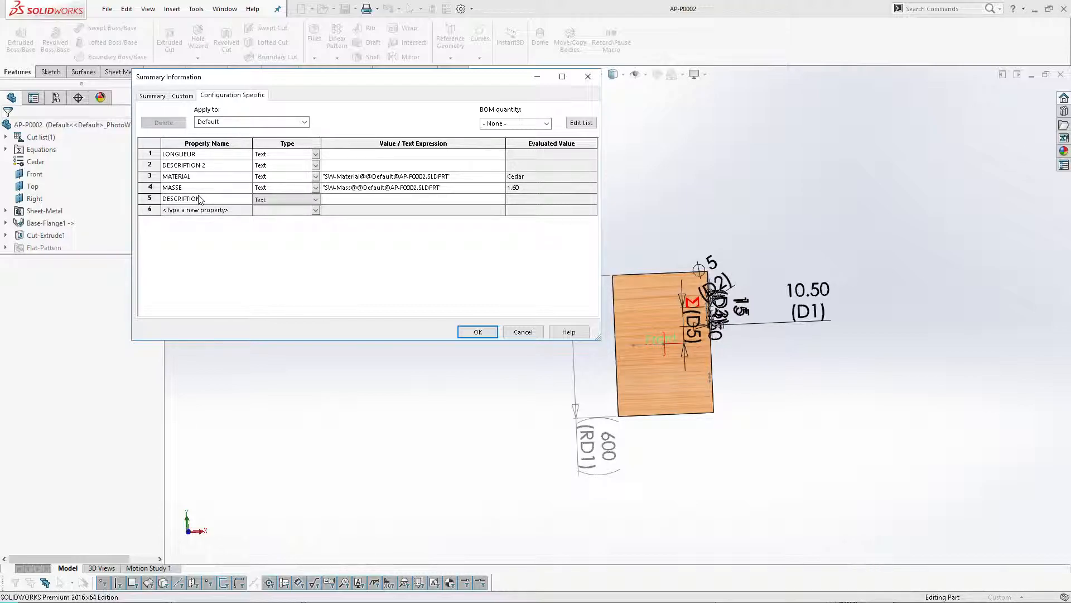
type("PANNEAU")
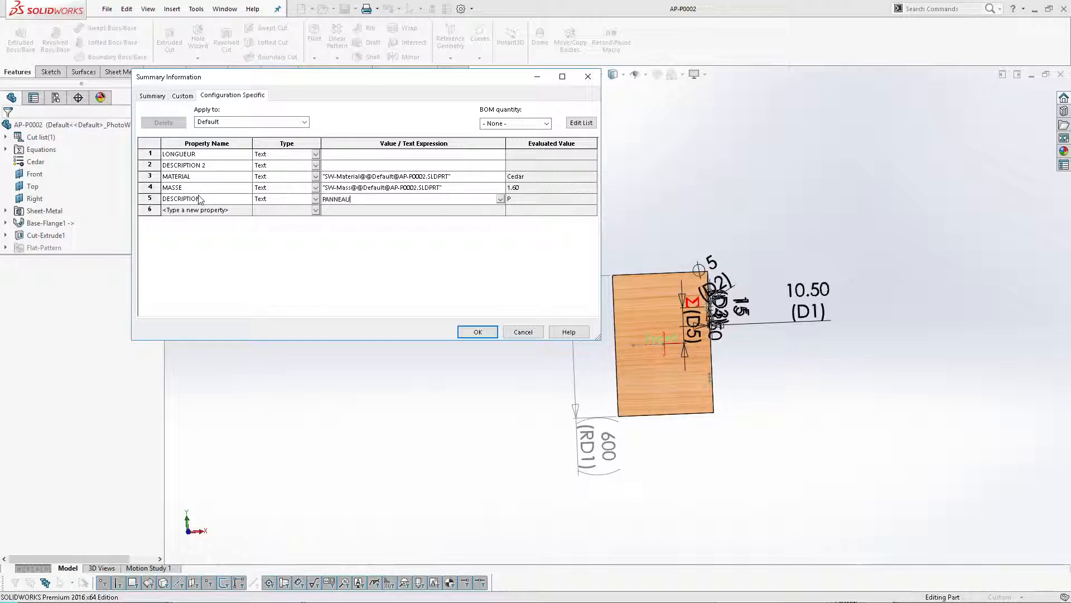
left_click(362, 210)
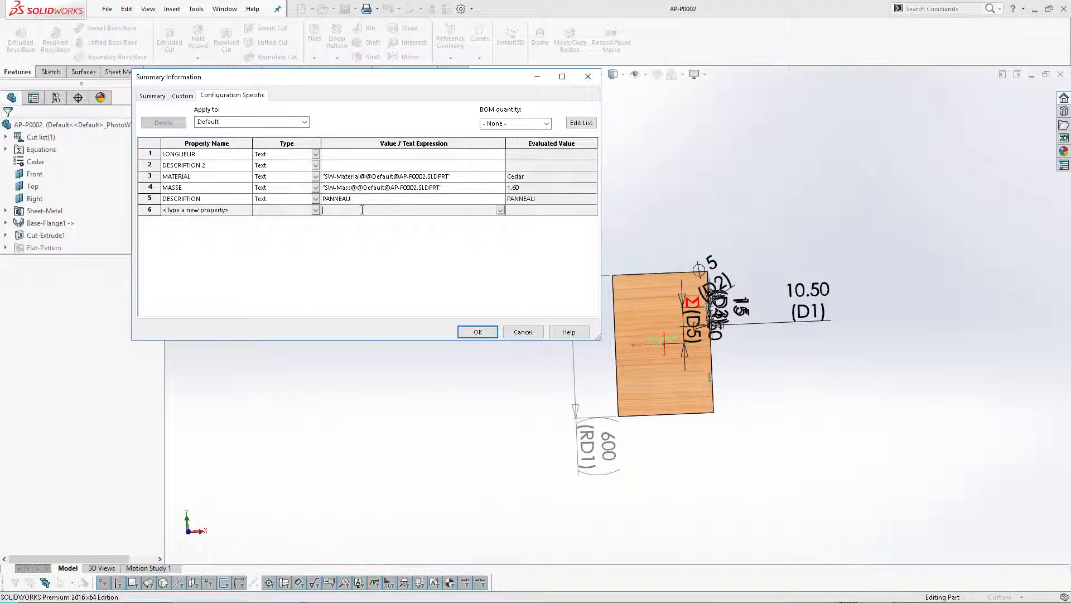
left_click(478, 331)
left_click(1060, 75)
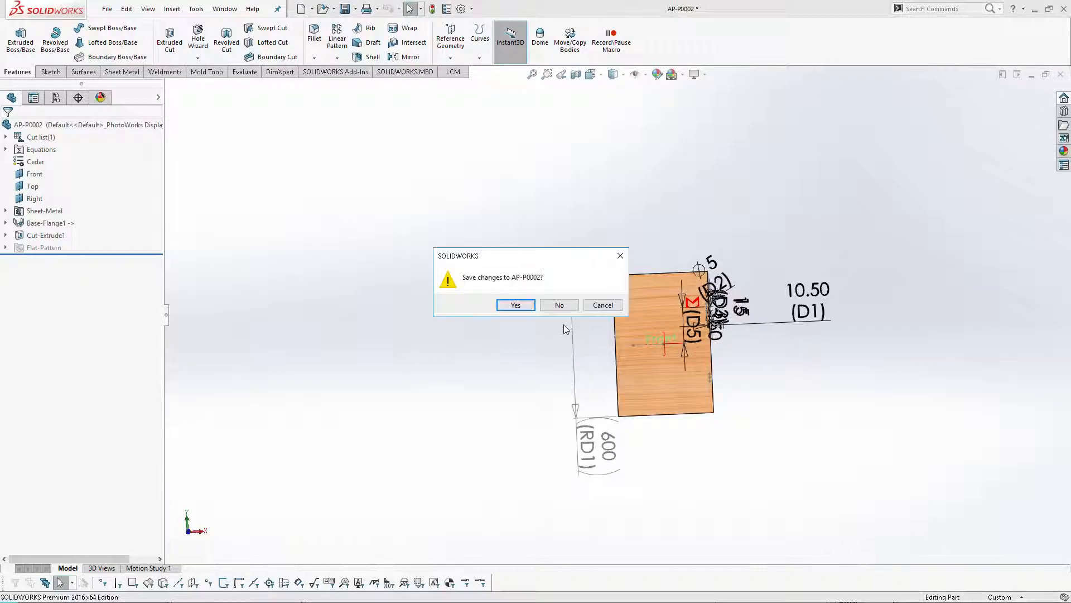
left_click(529, 303)
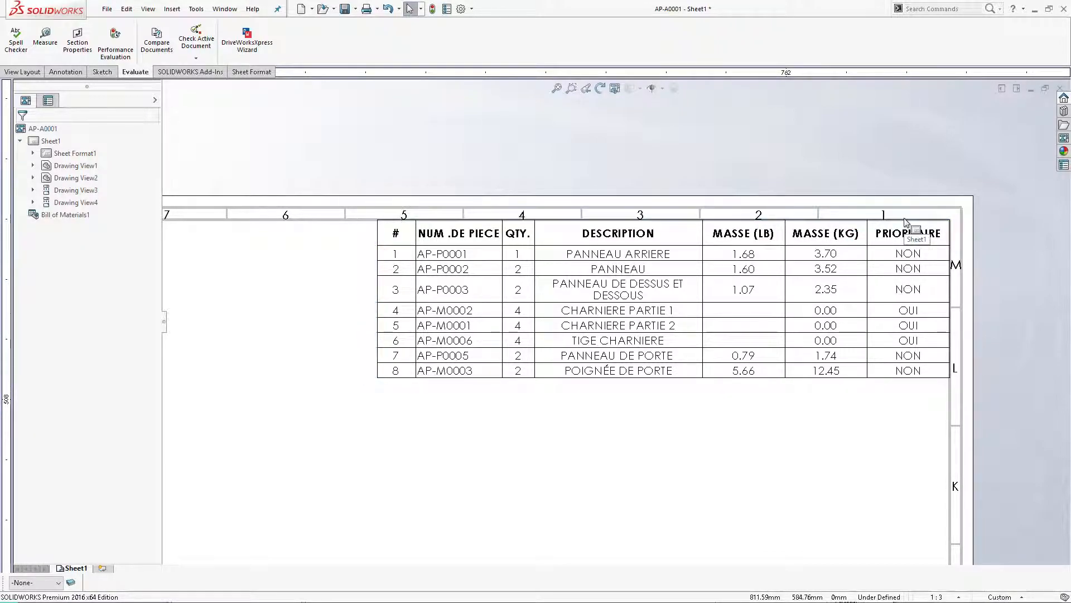
Step: Insert a new column to the right of the MASSE (LB) column in the bill of materials
left_click(761, 214)
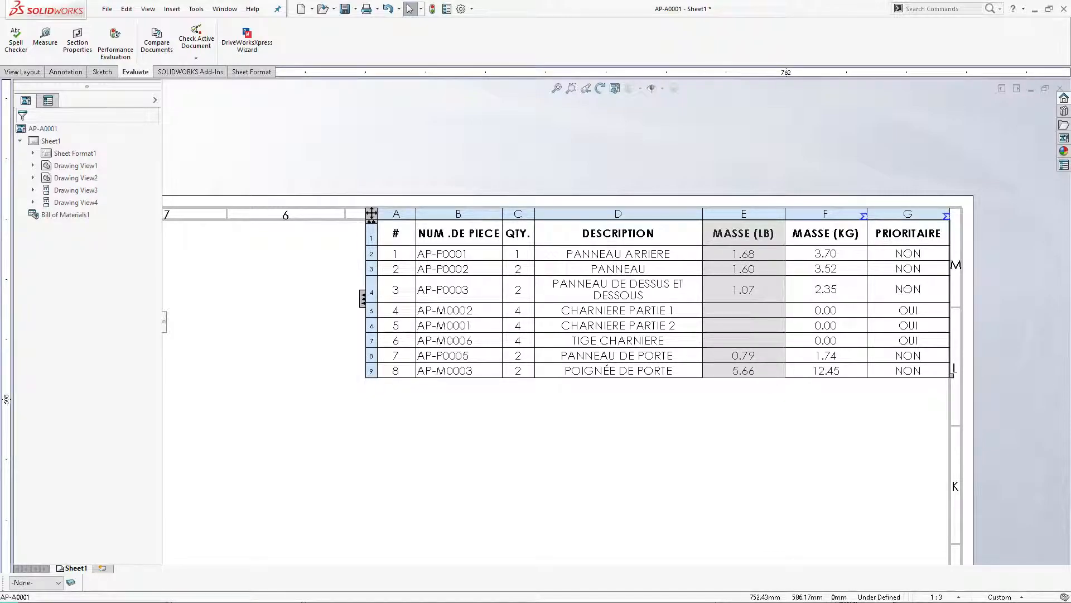
left_click(843, 213)
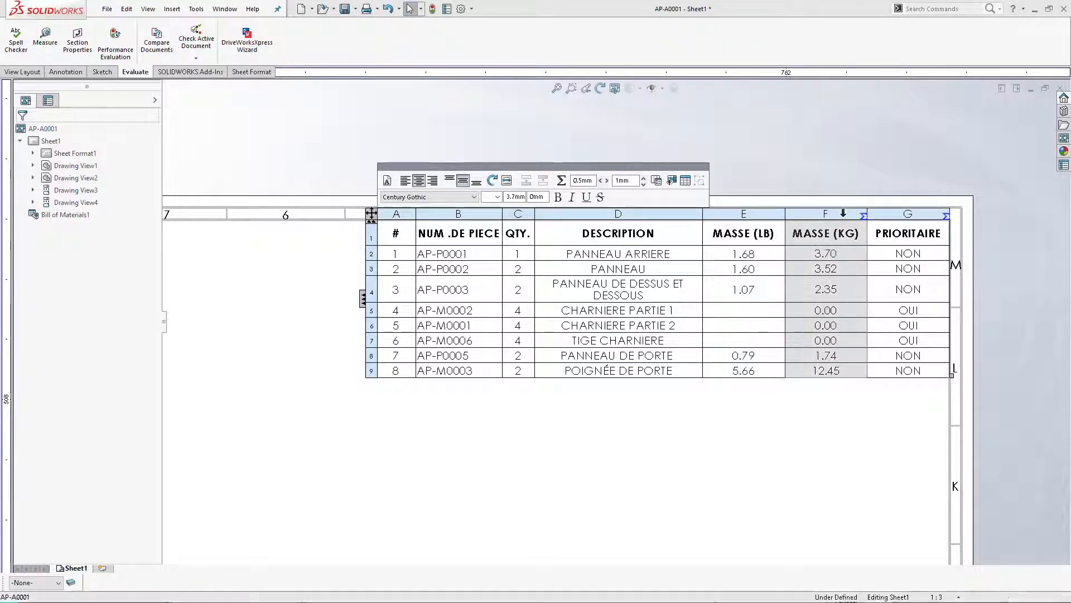
left_click(732, 213)
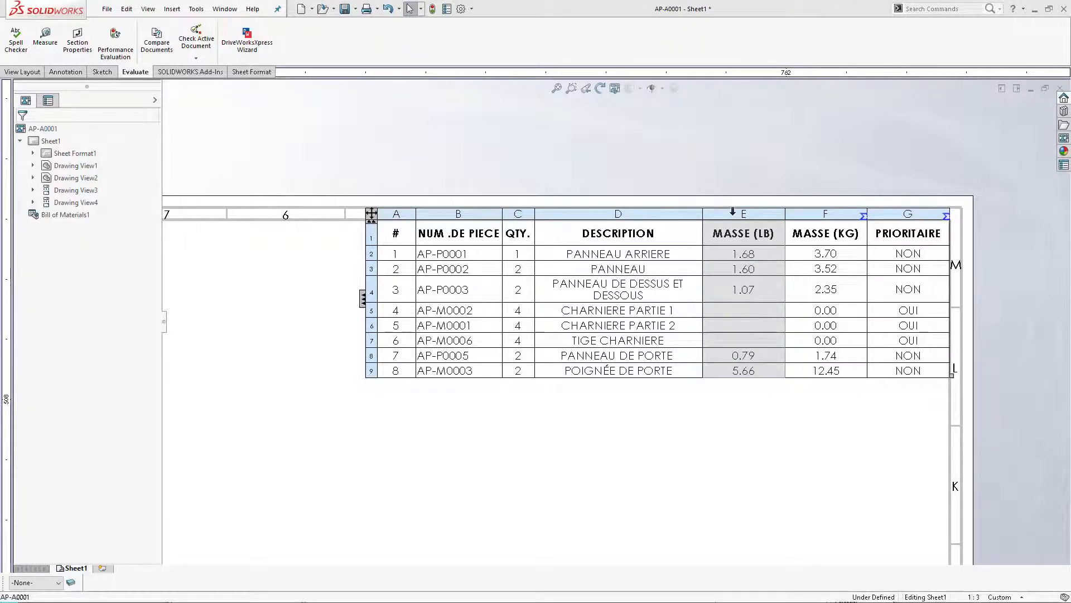
right_click(733, 213)
mouse_move(781, 290)
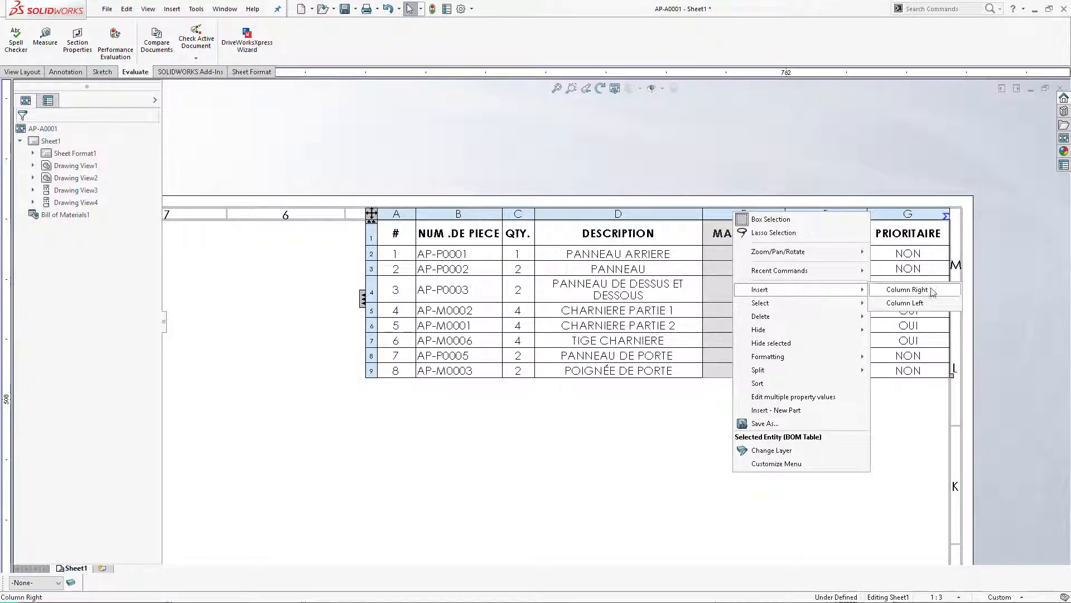
left_click(938, 295)
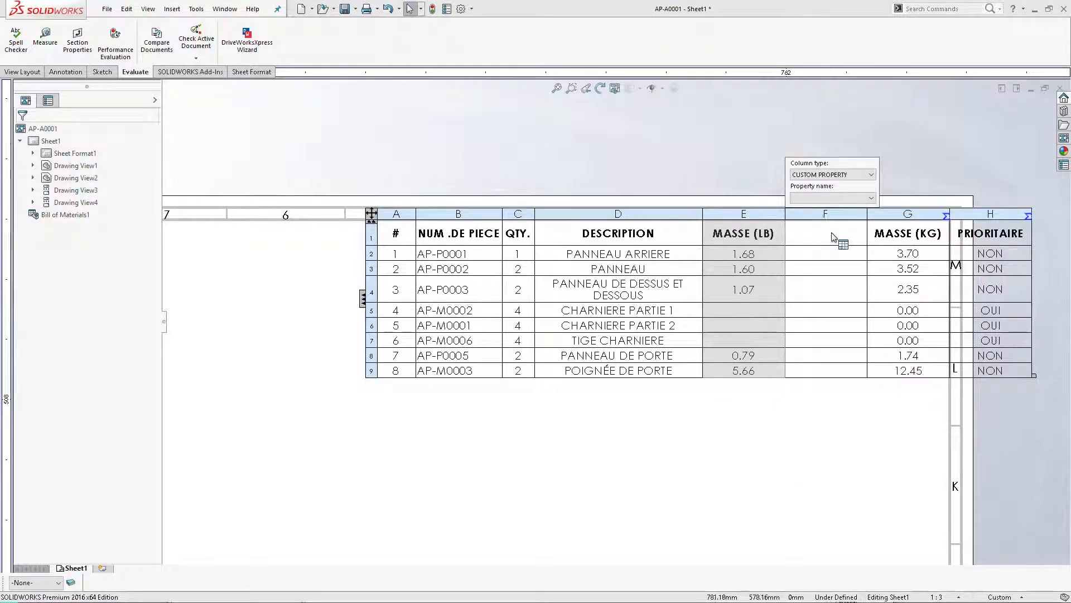
Step: Set the new blank column's type to EQUATION and open its equation editor
left_click(835, 214)
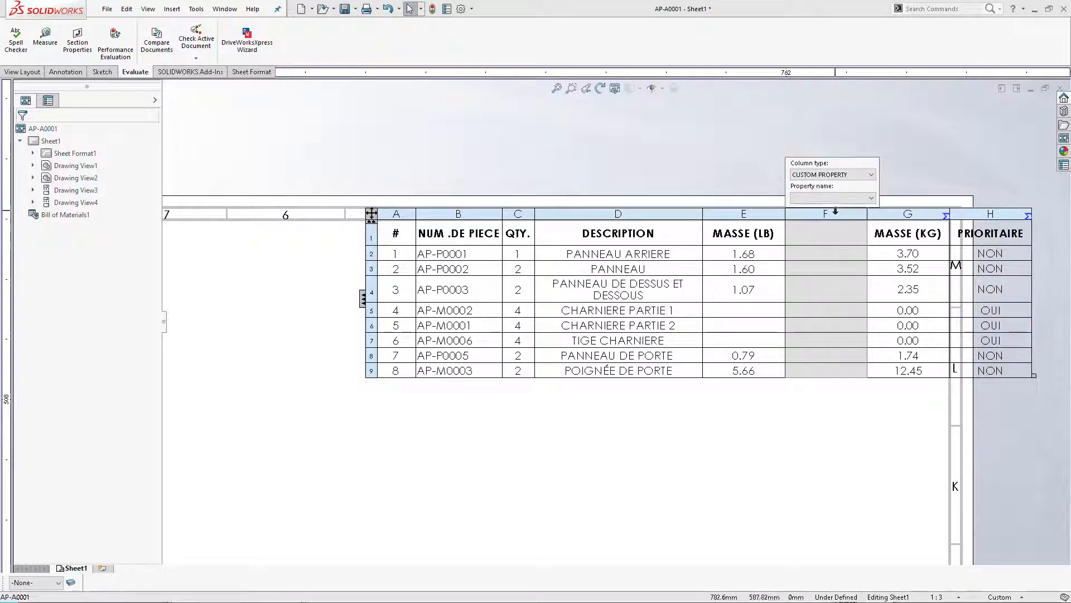
left_click(834, 175)
left_click(824, 199)
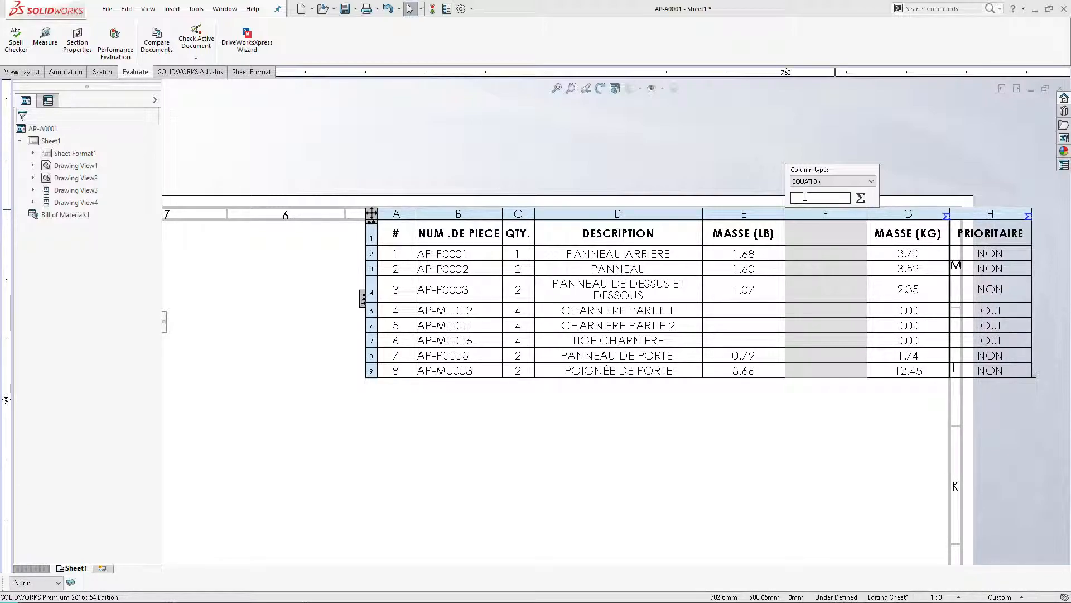
left_click(860, 198)
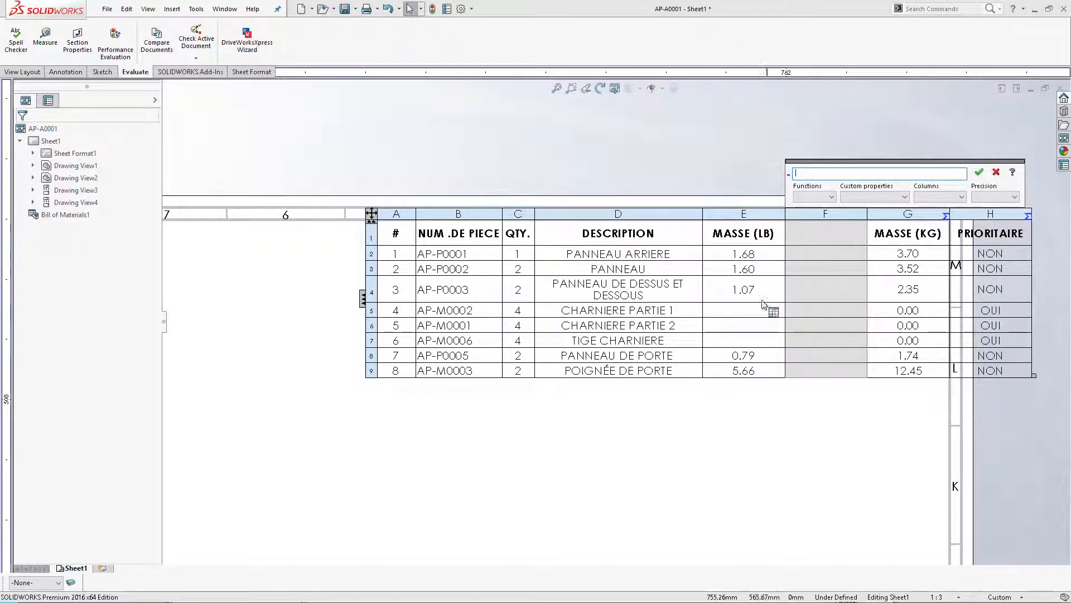
Step: Enter the equation 'MASSE (LB)'*2.2 for the new column, add one-decimal precision at its end, and accept it
left_click(924, 198)
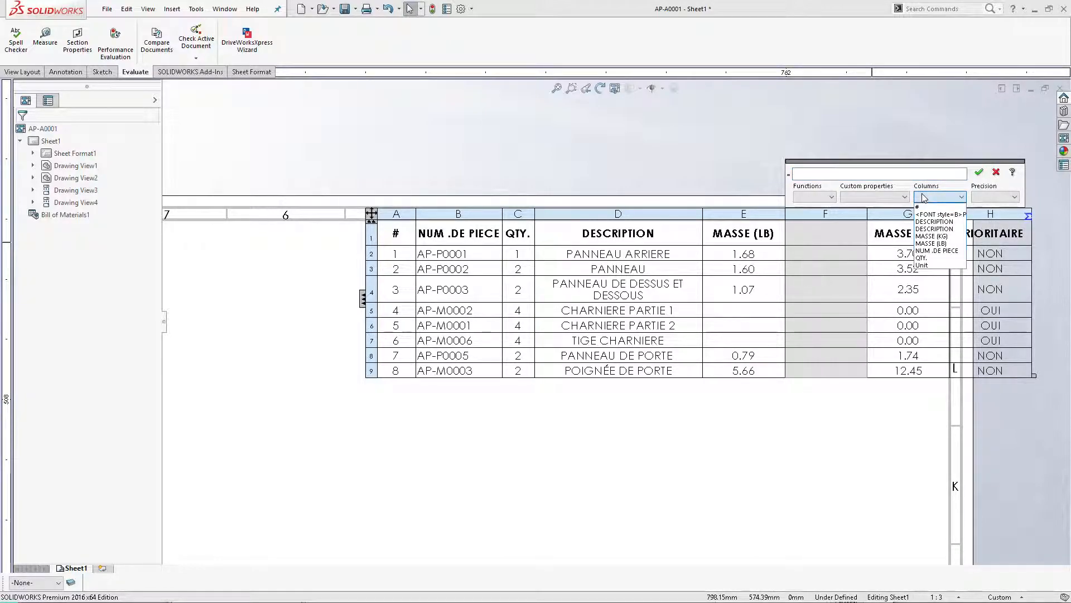
left_click(925, 243)
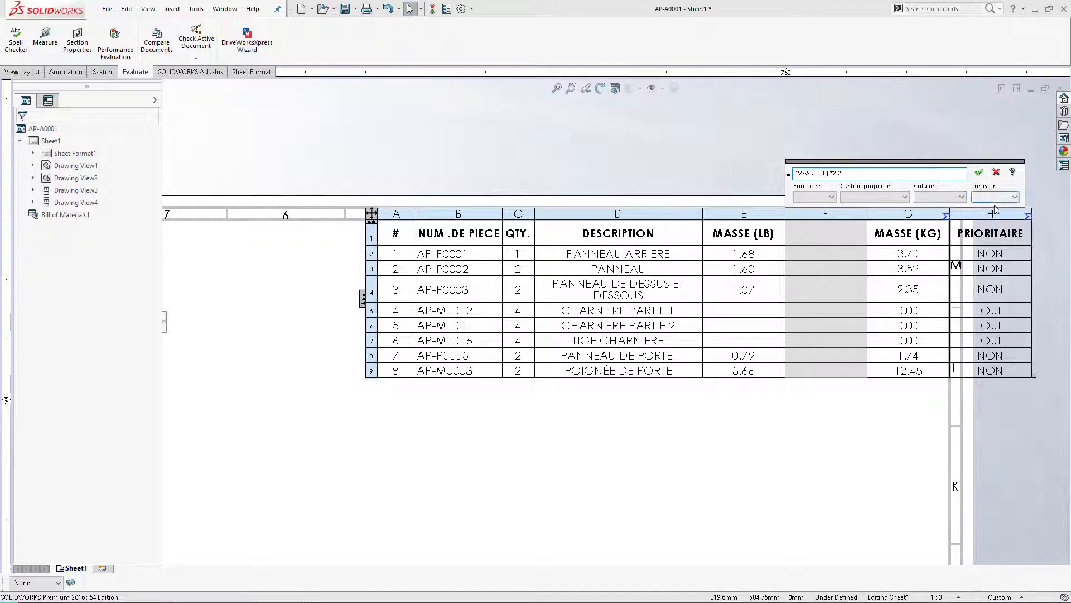
left_click(1013, 197)
left_click(1003, 215)
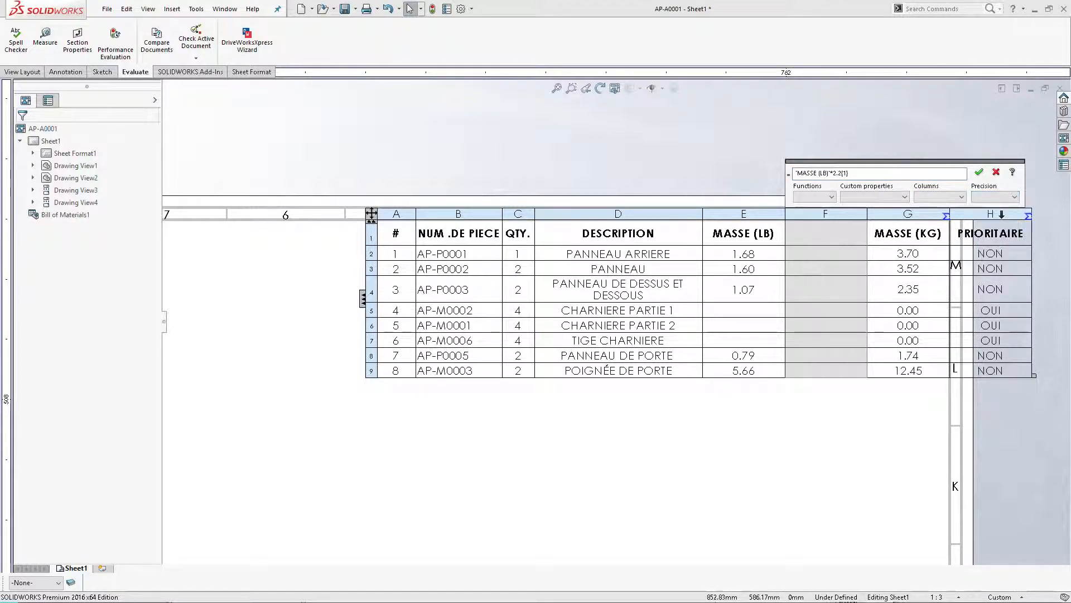
left_click(979, 174)
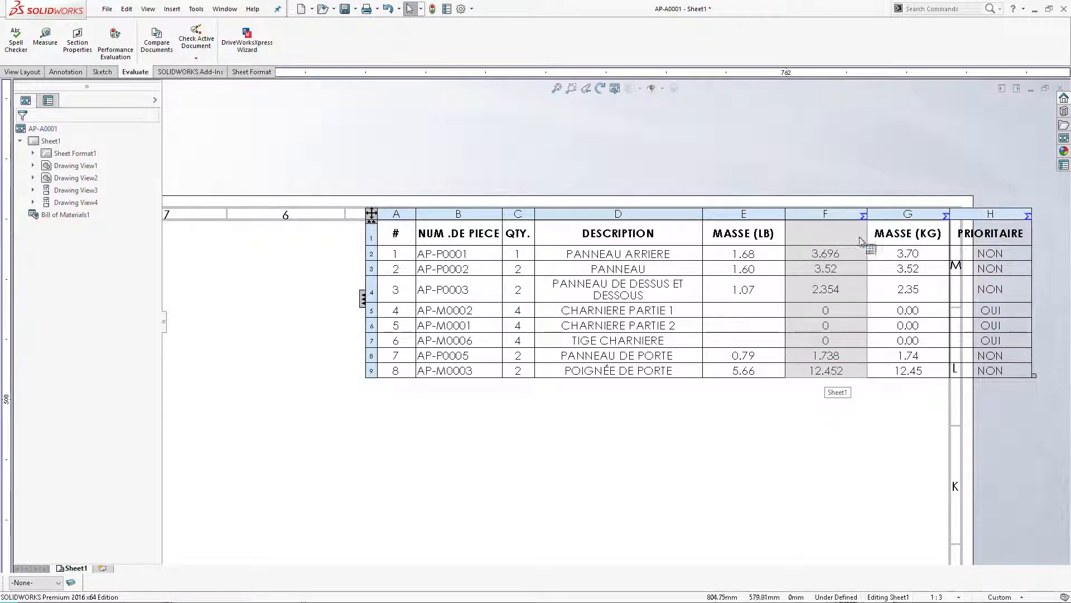
Step: Try to title the new equation column POIDS in its blank header cell, with the font formatting options shown
right_click(812, 230)
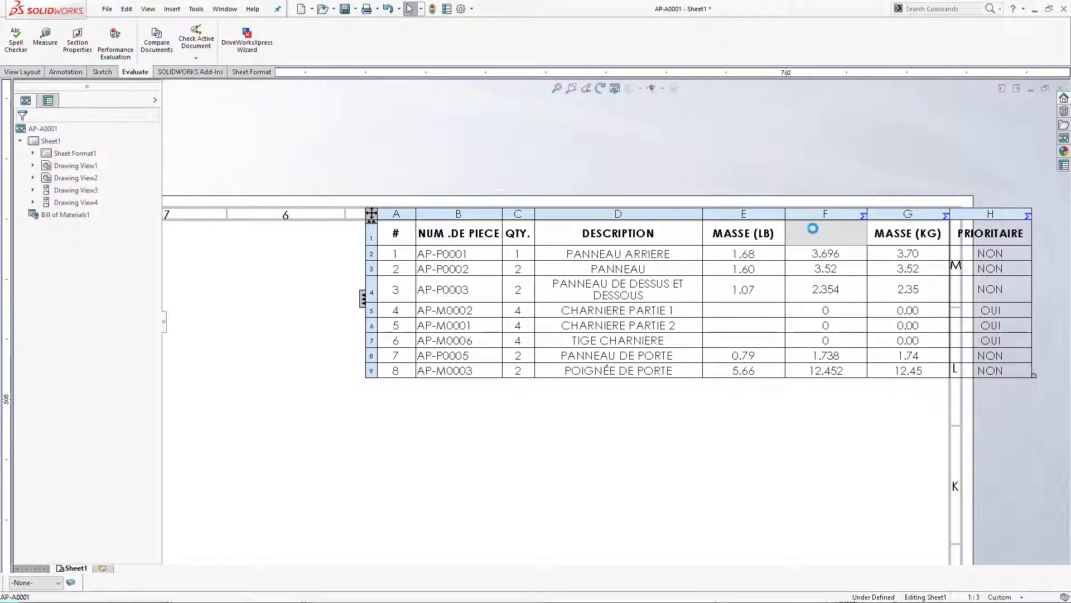
double_click(813, 229)
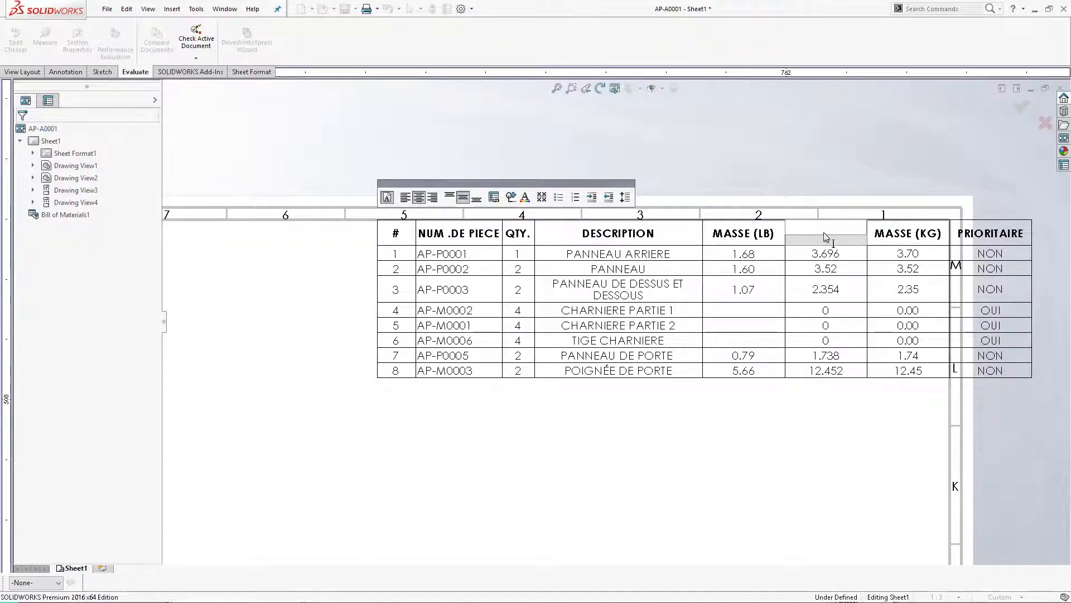
type("POIDS")
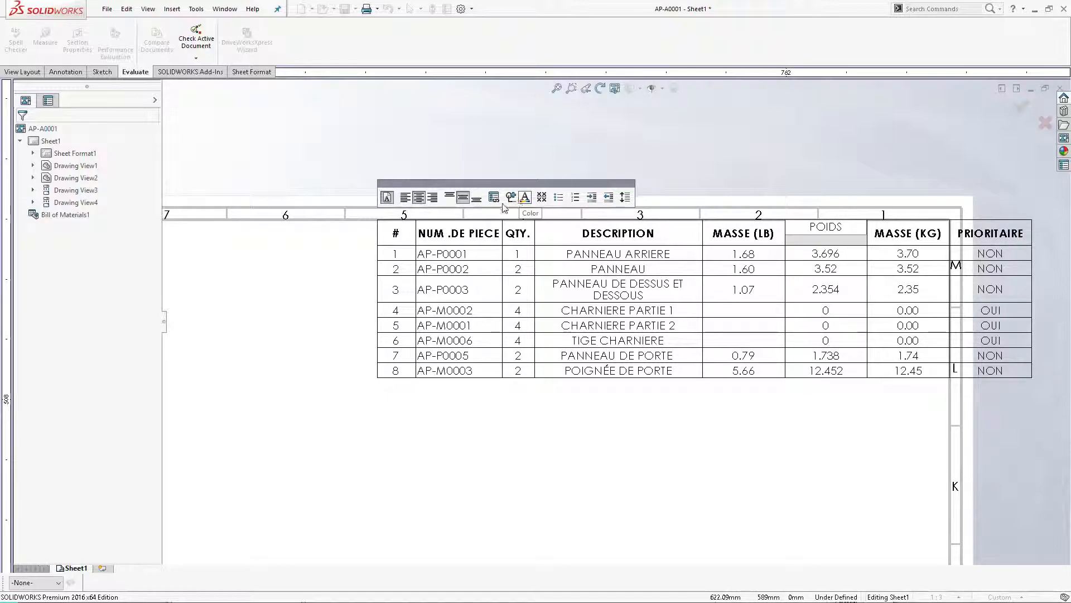
left_click(387, 198)
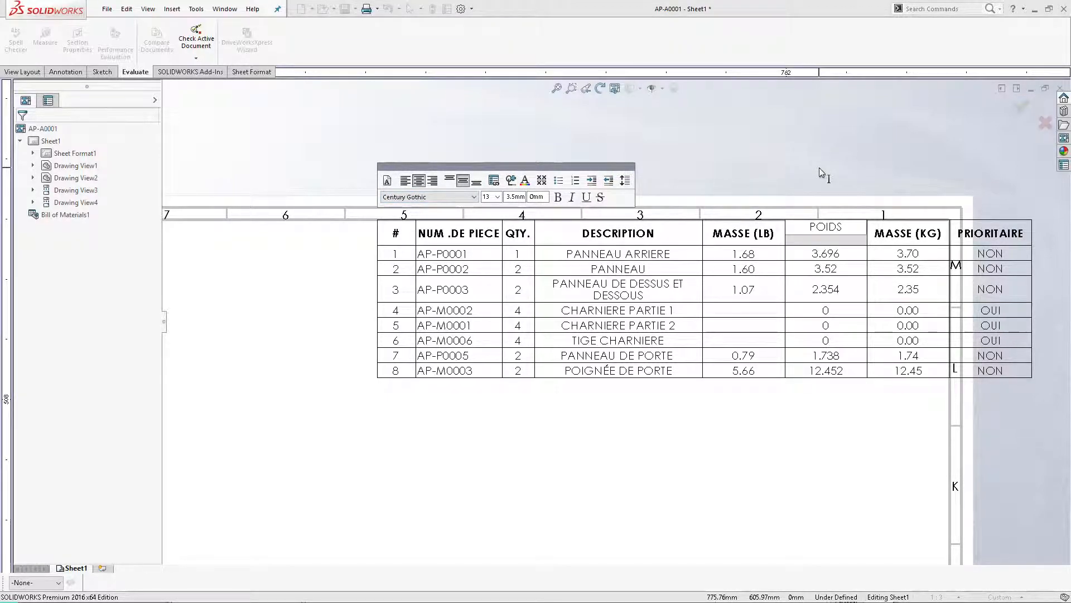
left_click(840, 174)
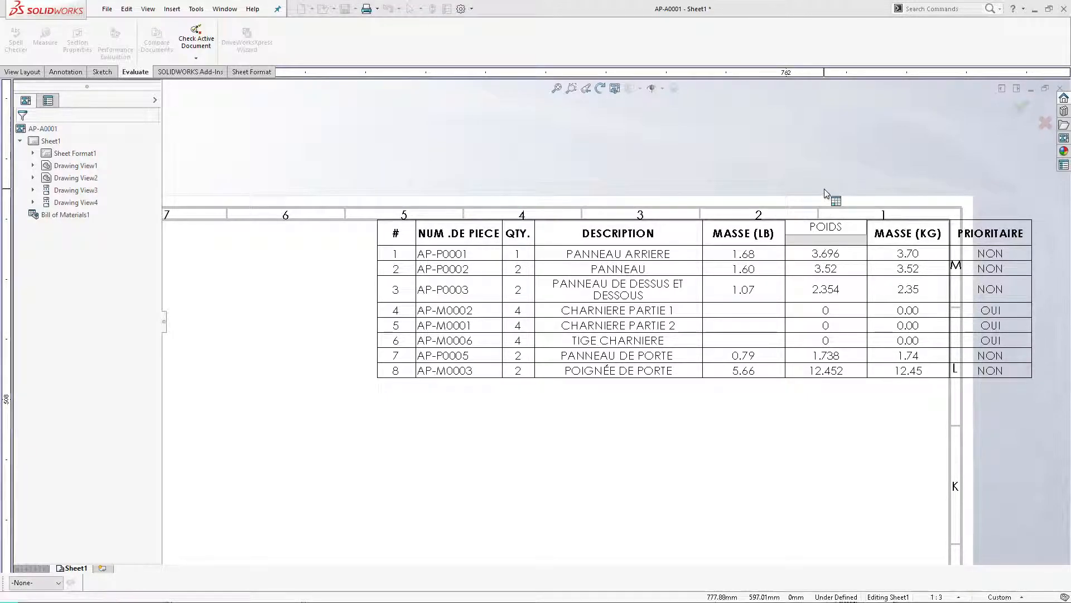
left_click(822, 223)
Step: Move the one-decimal precision code from the end to the start of column F's equation, before 'MASSE (LB)'*2.2, and accept it
left_click(819, 213)
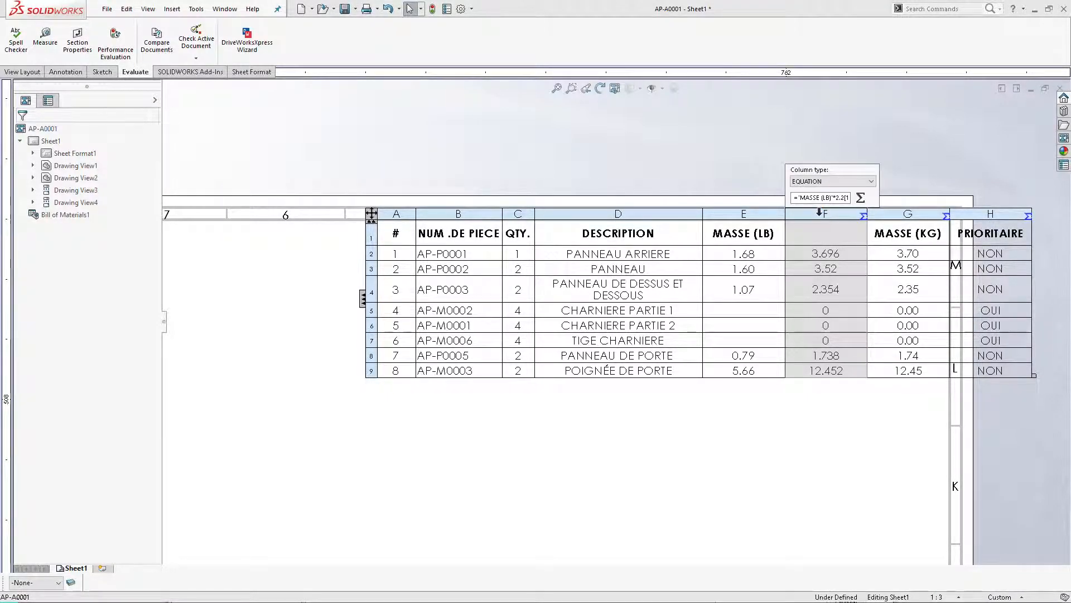
left_click(861, 198)
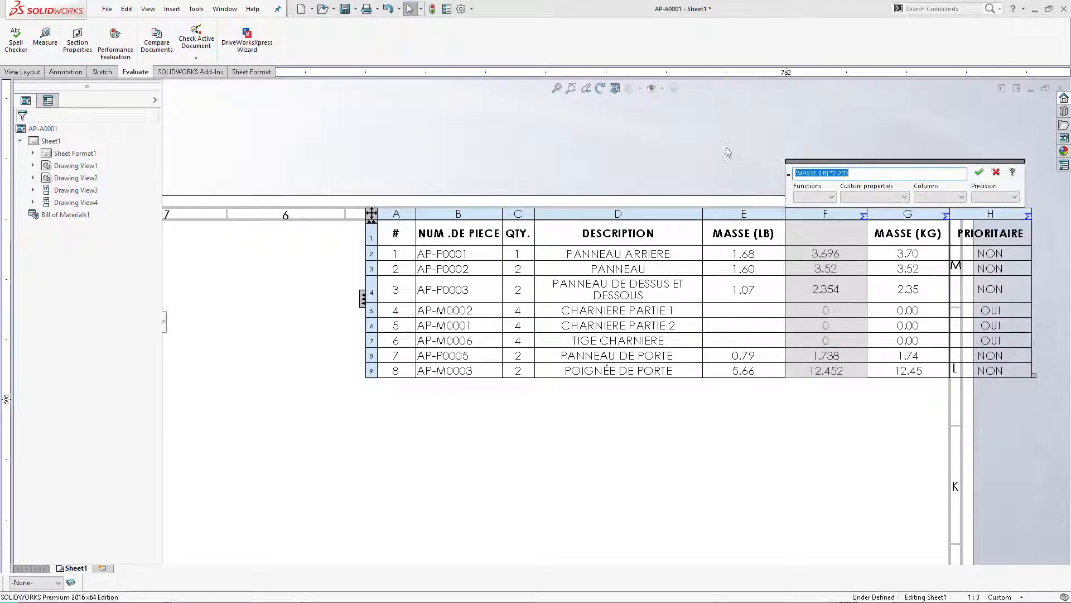
left_click(852, 174)
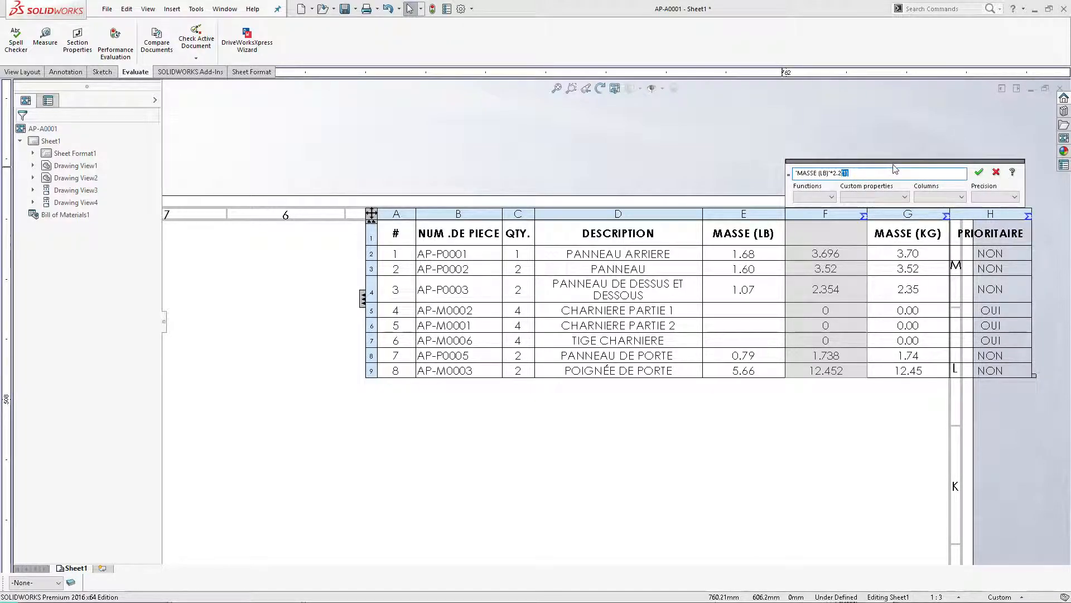
key("BackSpace")
left_click(982, 173)
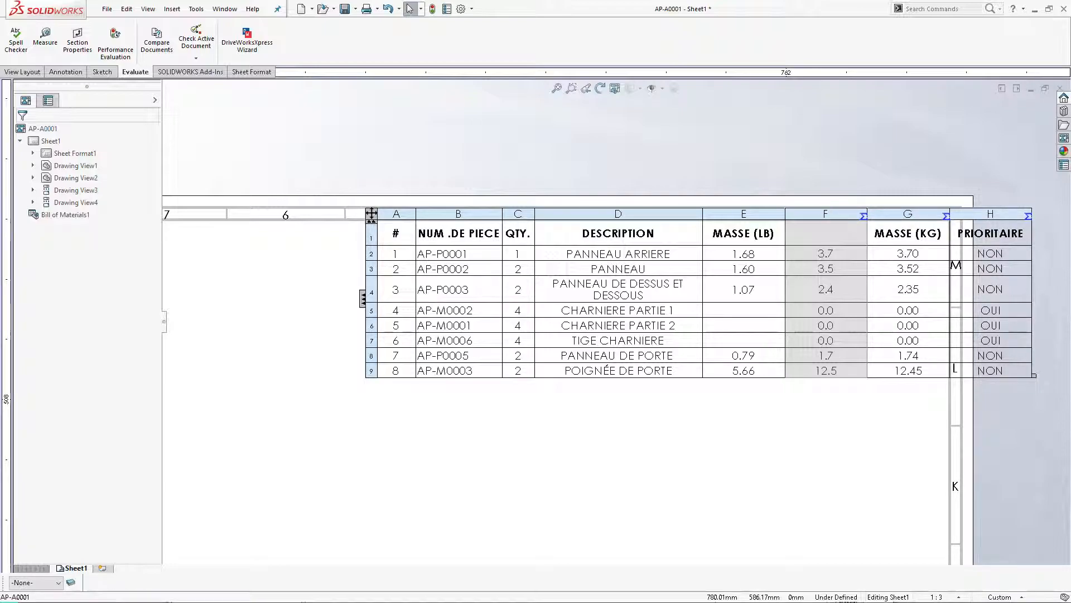
Step: Reopen column F's equation to review the placement of the precision code, and close the equation editor
left_click(826, 213)
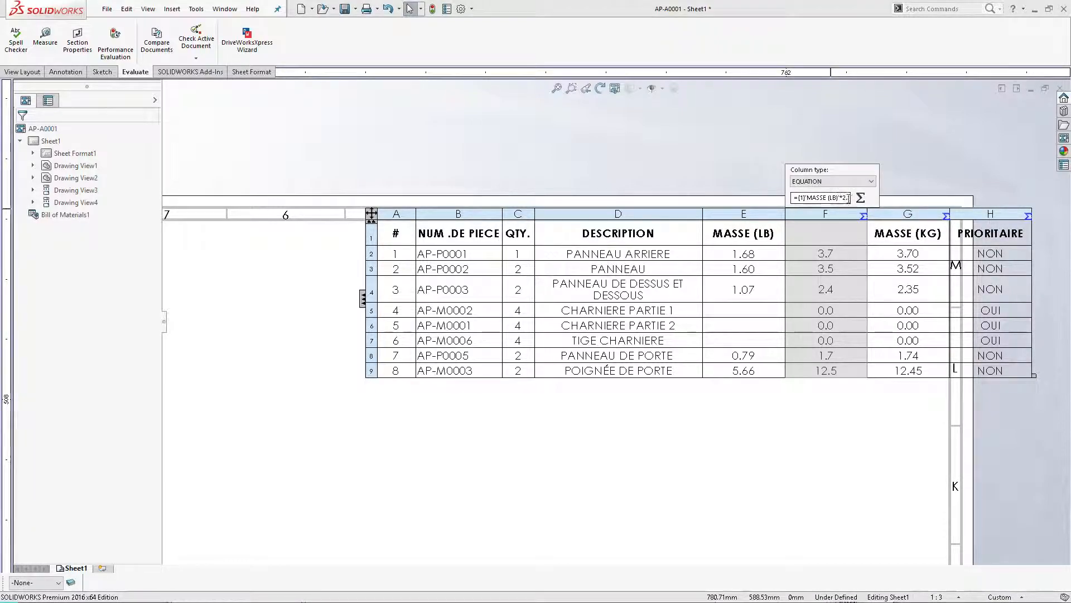
left_click(860, 198)
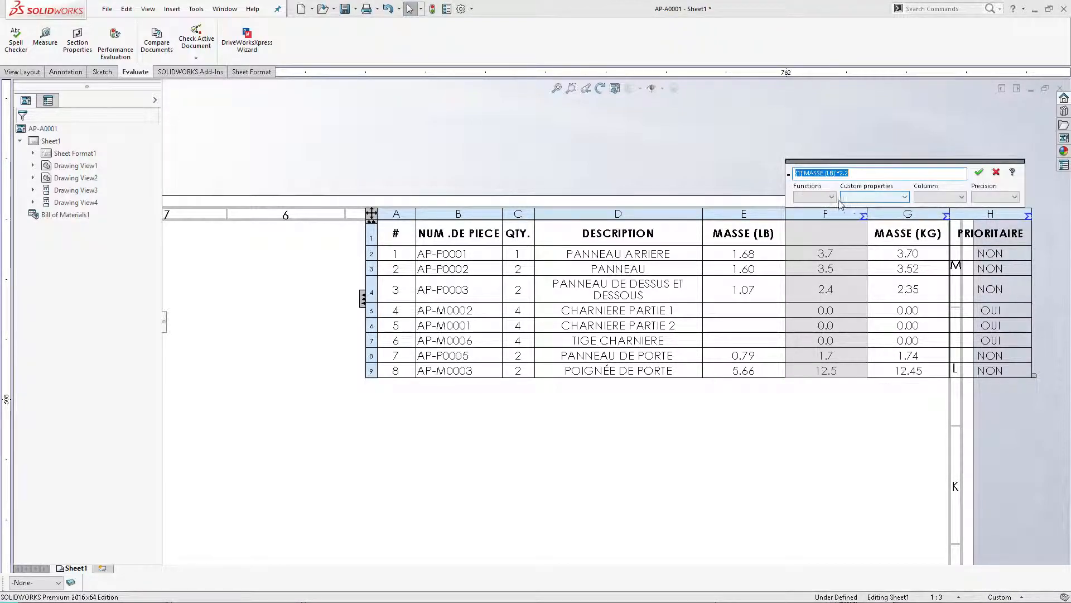
left_click(970, 138)
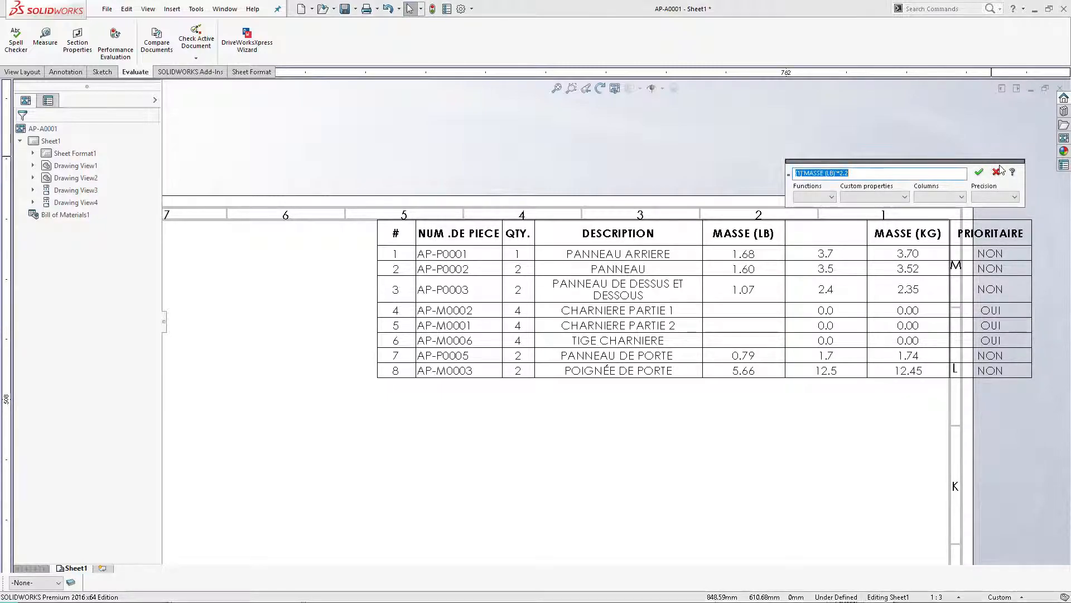
left_click(980, 173)
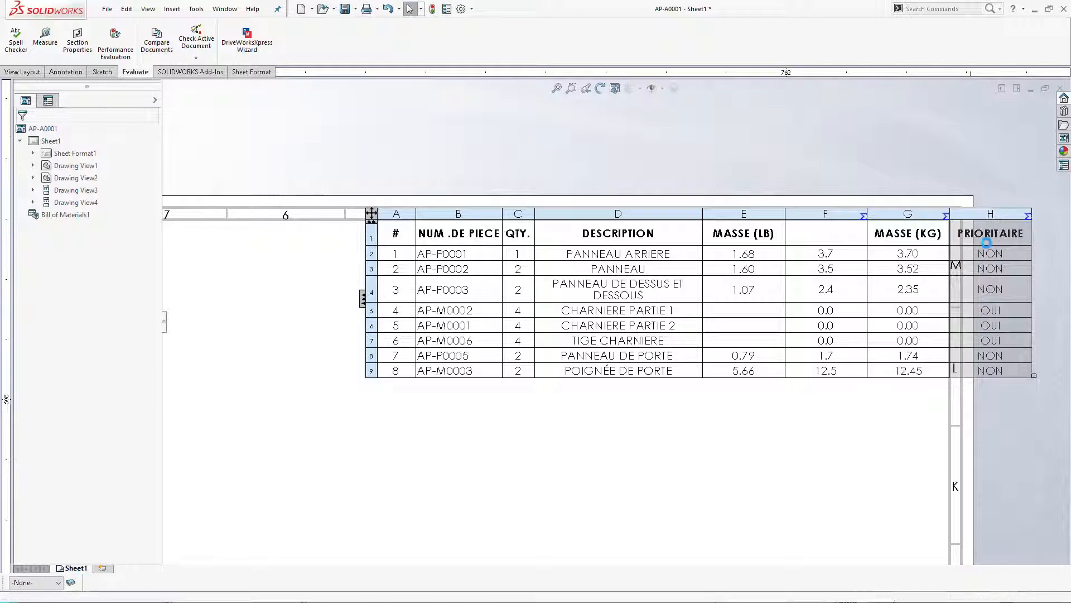
Step: Examine the IF equation of the PRIORITAIRE column in the equation editor, and close it without changes
left_click(1025, 206)
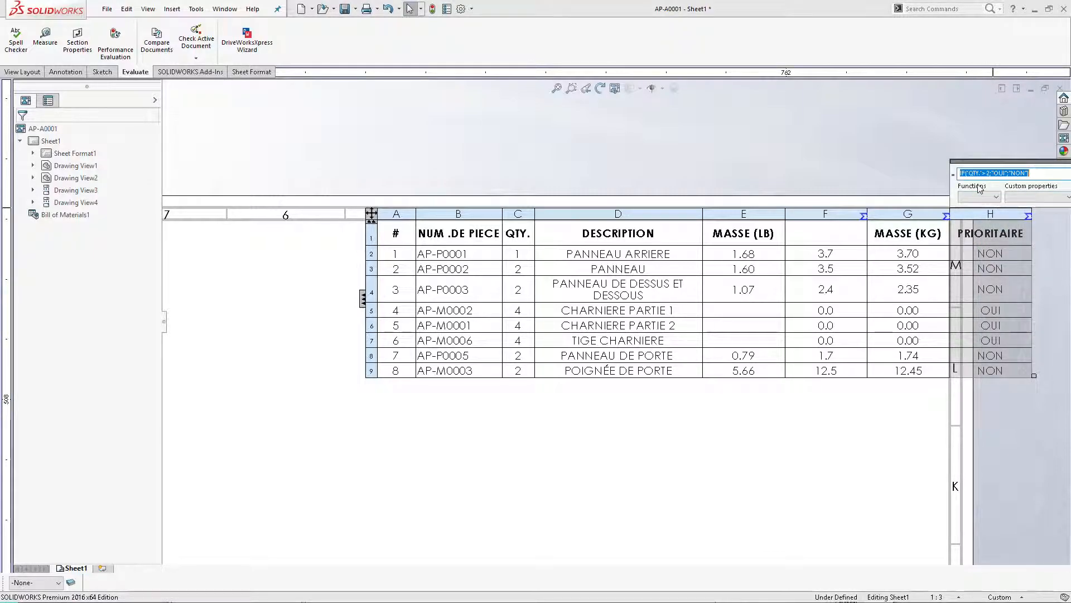
left_click_drag(997, 160, 756, 113)
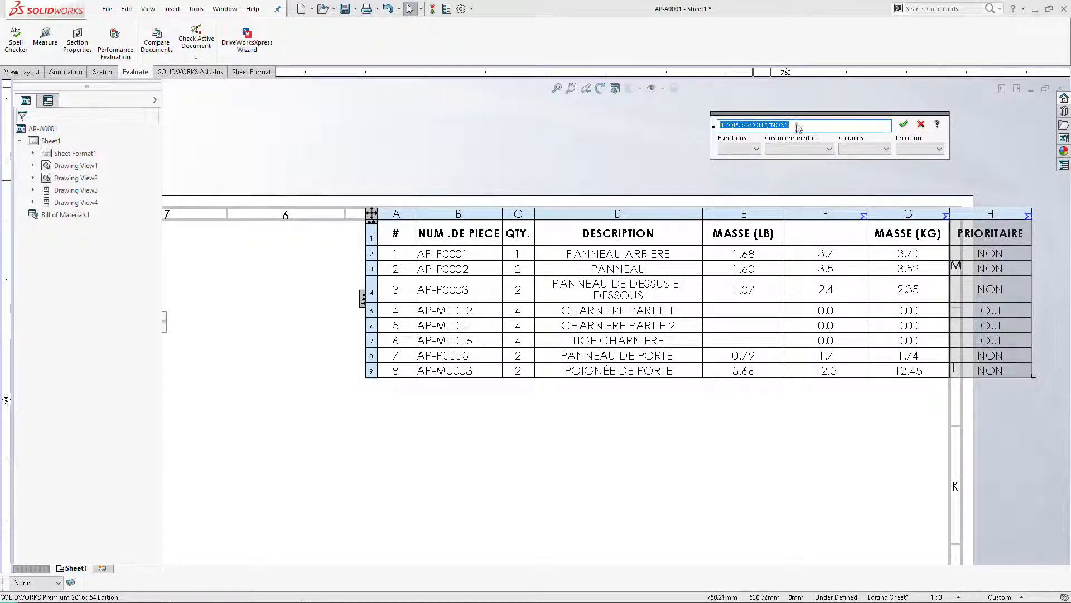
left_click(837, 128)
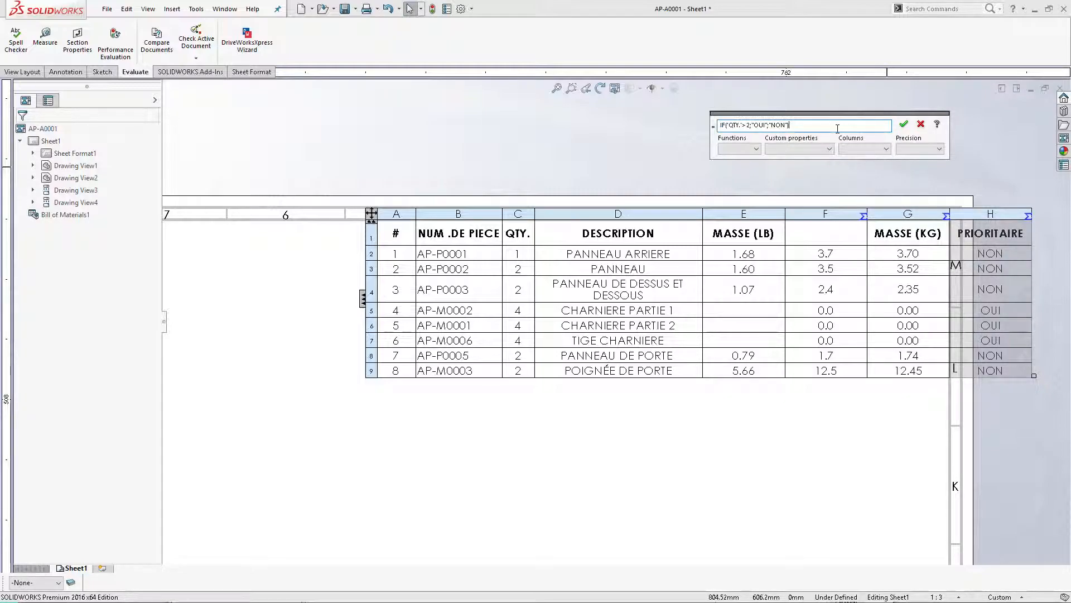
left_click(919, 125)
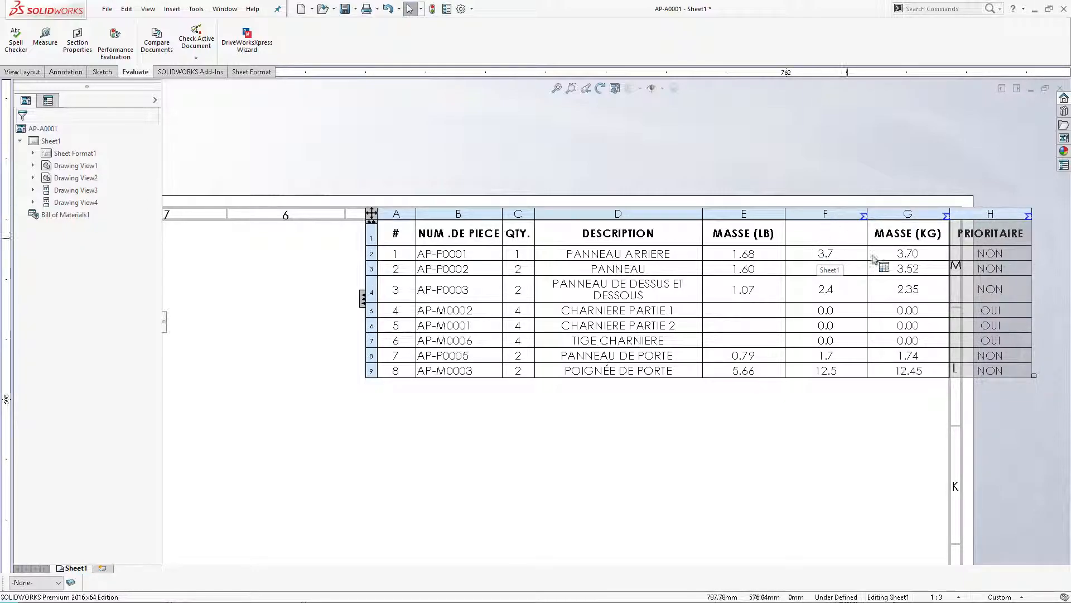
Step: Move the bill of materials left until its PRIORITAIRE column meets the sheet's inner border, and deselect the table
left_click_drag(347, 232, 280, 227)
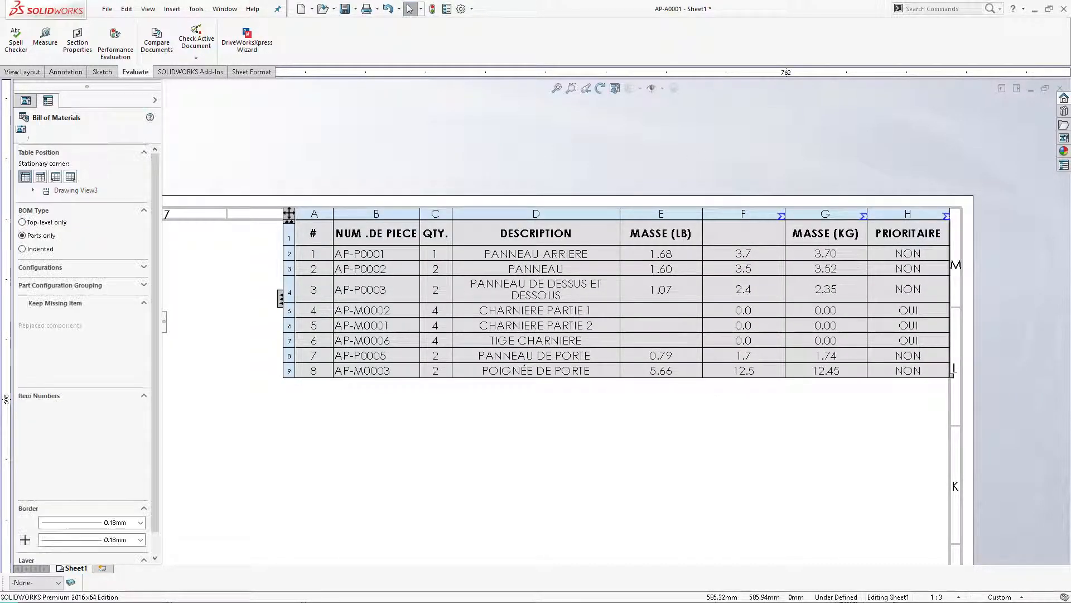
left_click(674, 203)
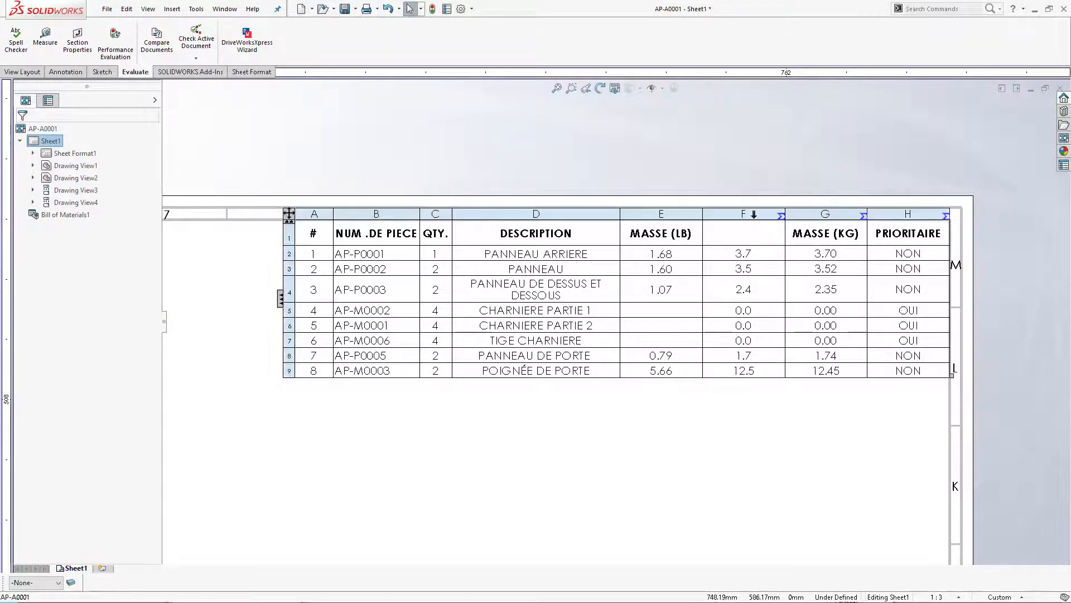
left_click(753, 214)
right_click(744, 215)
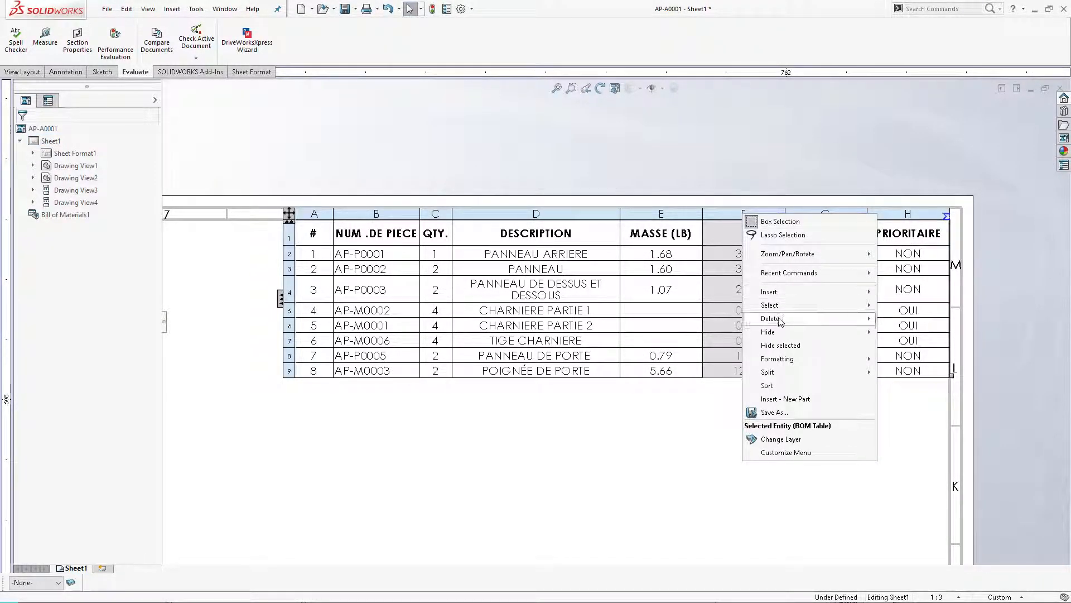
mouse_move(783, 321)
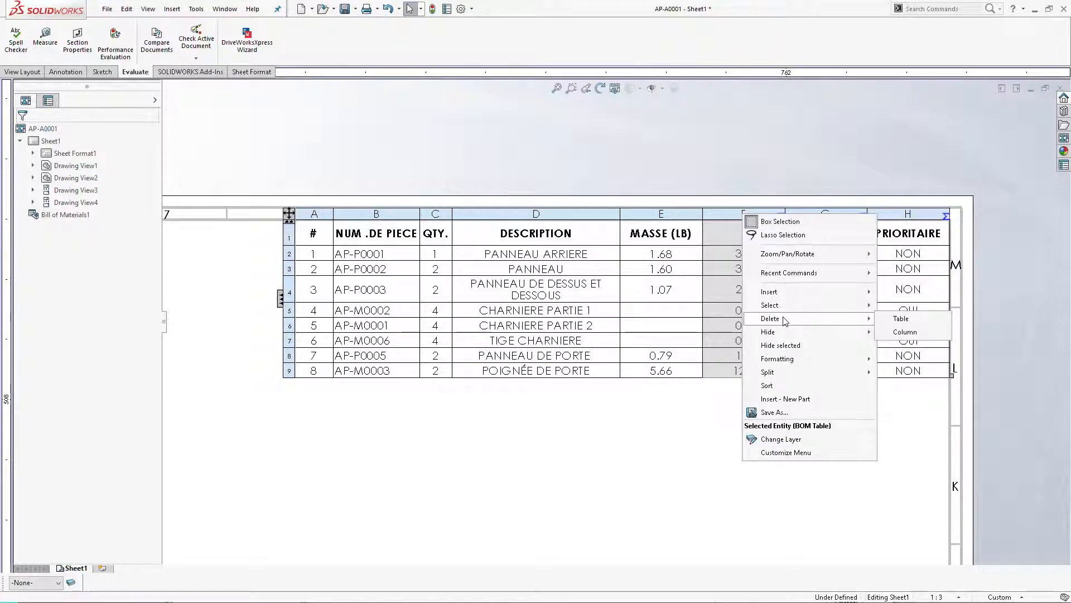
left_click(760, 199)
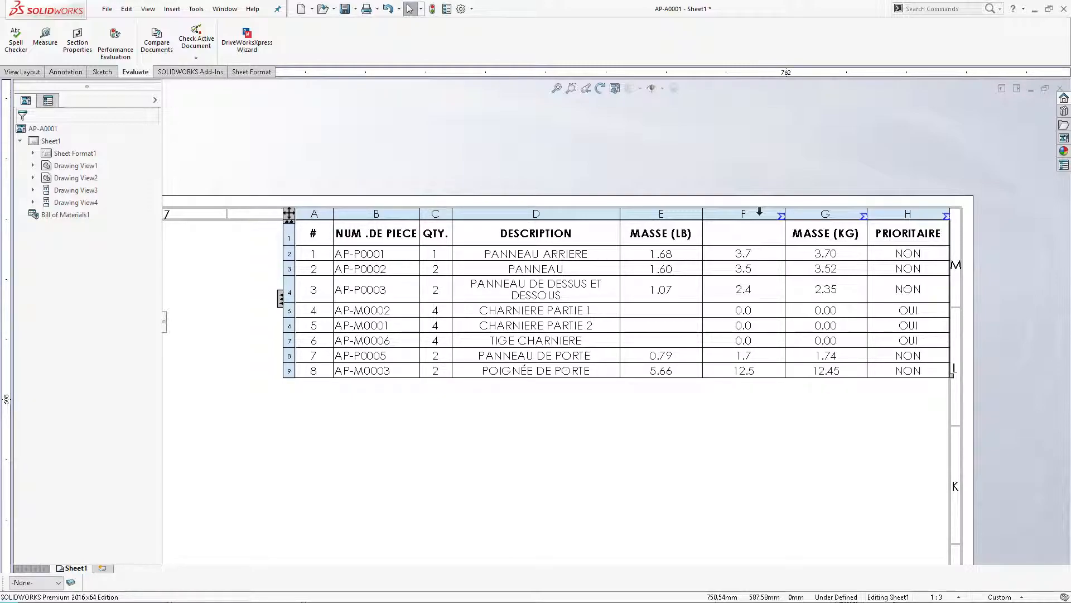
Step: Hide column F, the blank-headed equation column between MASSE (LB) and MASSE (KG), in the bill of materials
right_click(759, 211)
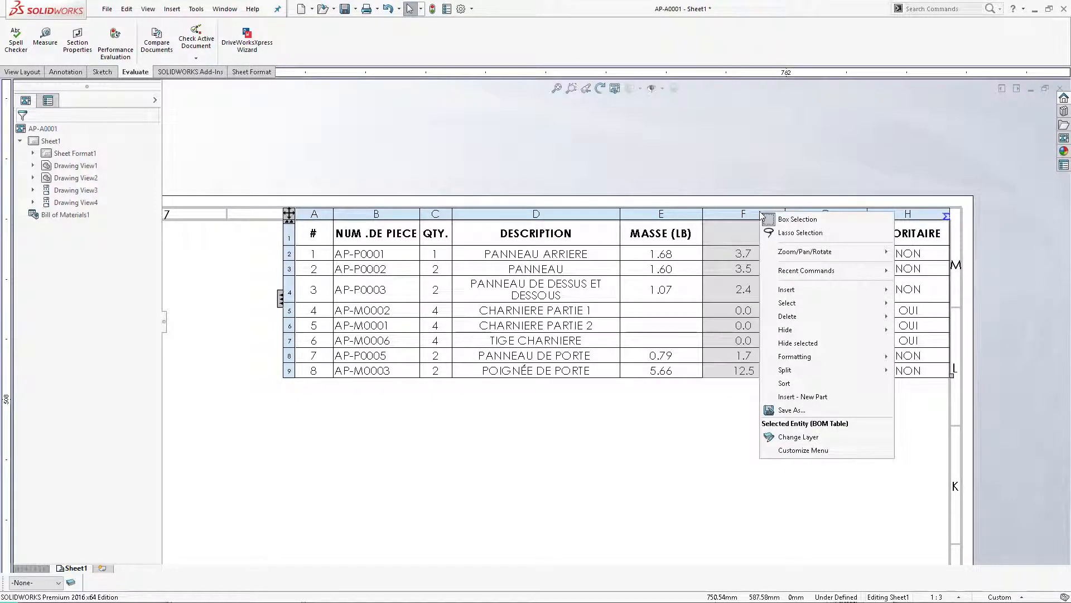
mouse_move(815, 333)
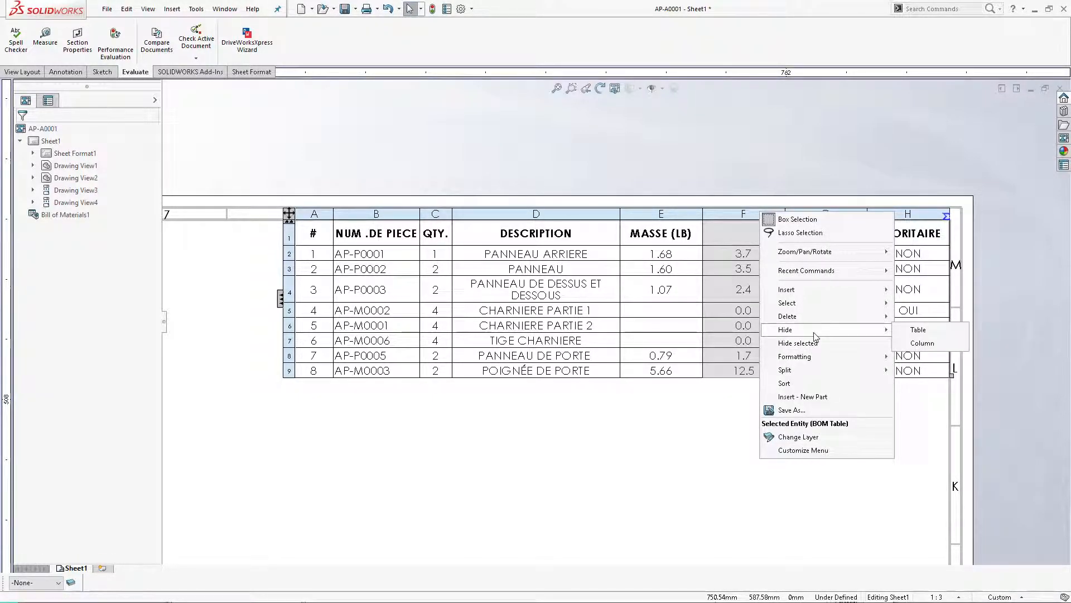
left_click(919, 343)
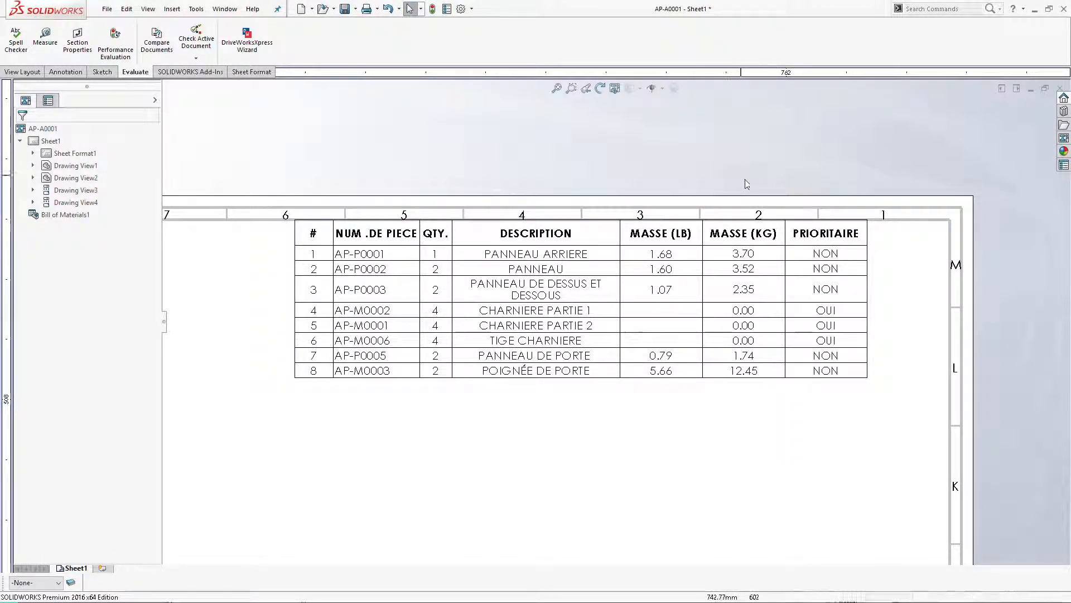
Step: Move the bill of materials right to align its PRIORITAIRE column with the sheet's inner border, and deselect it
left_click_drag(291, 211, 366, 222)
left_click(366, 223)
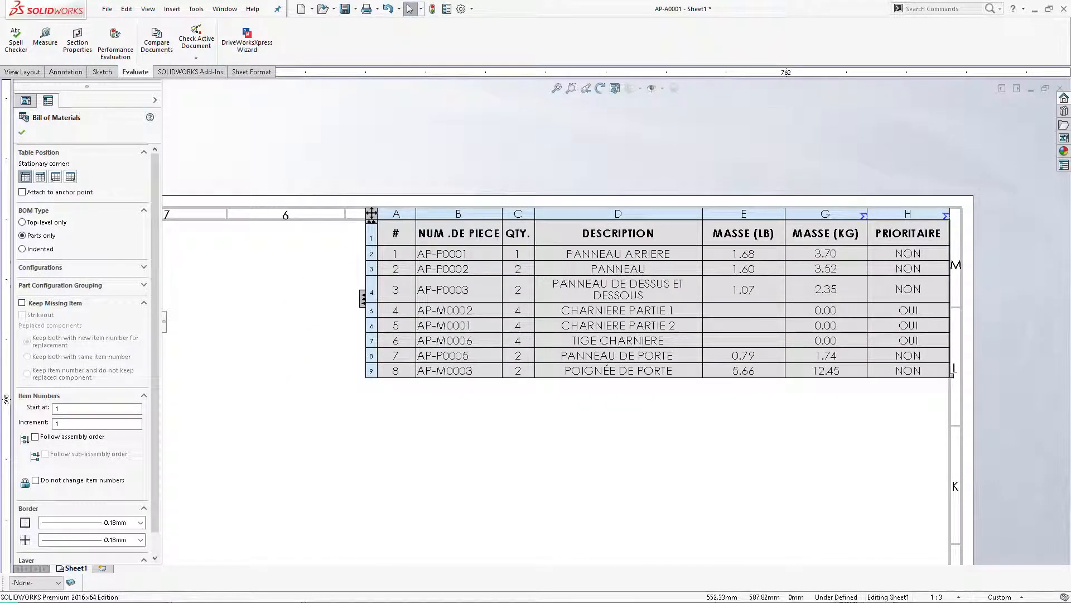
left_click(473, 140)
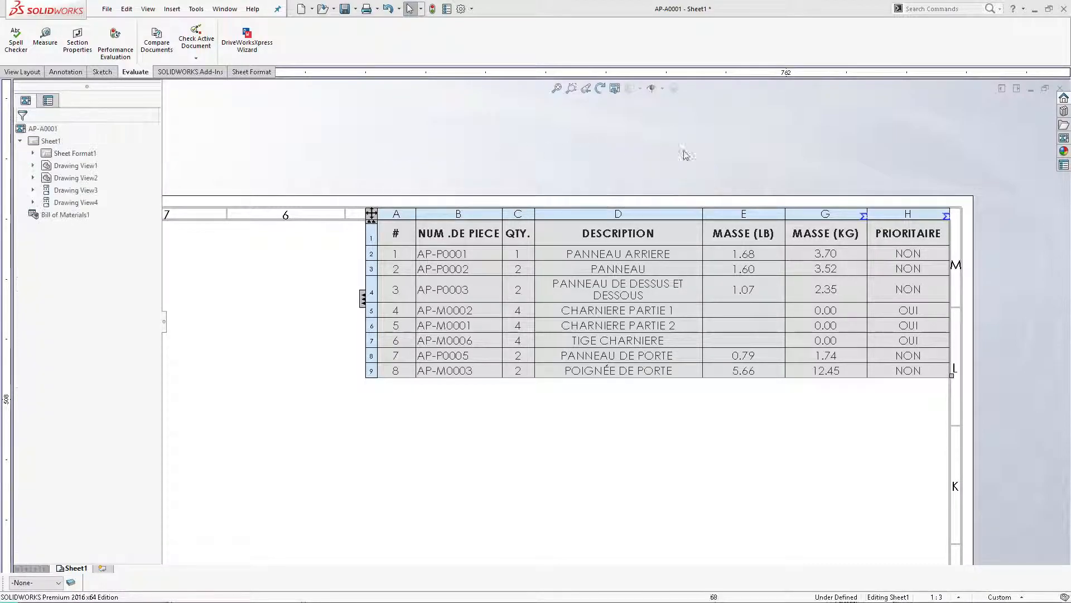
Step: Examine the bill of materials' insert, hide, formatting and split commands and its template-saving dialog, and cancel without saving
left_click(371, 216)
right_click(372, 217)
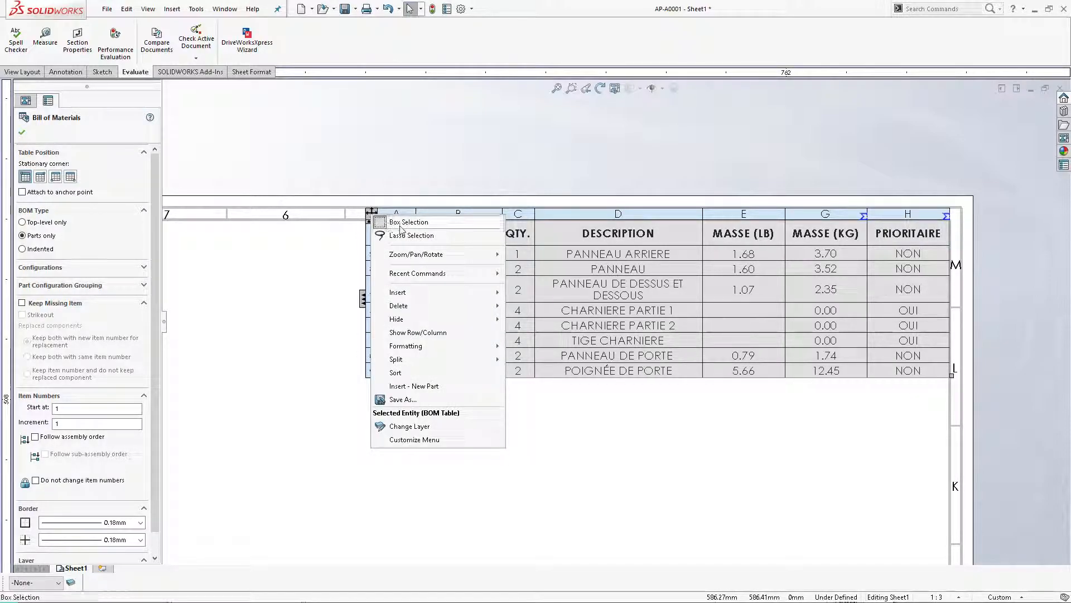
mouse_move(428, 295)
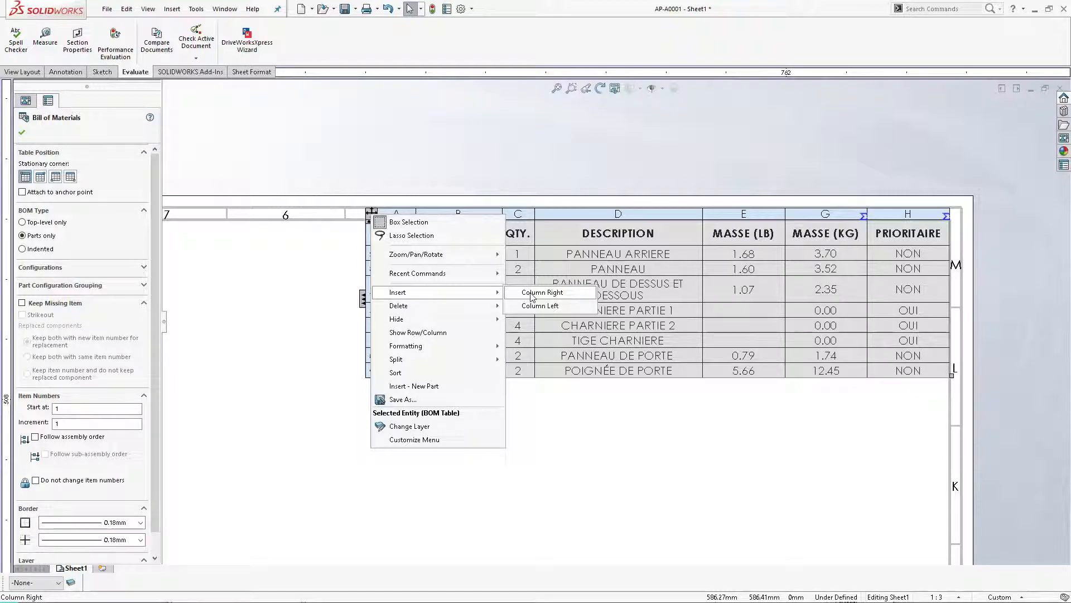
mouse_move(490, 311)
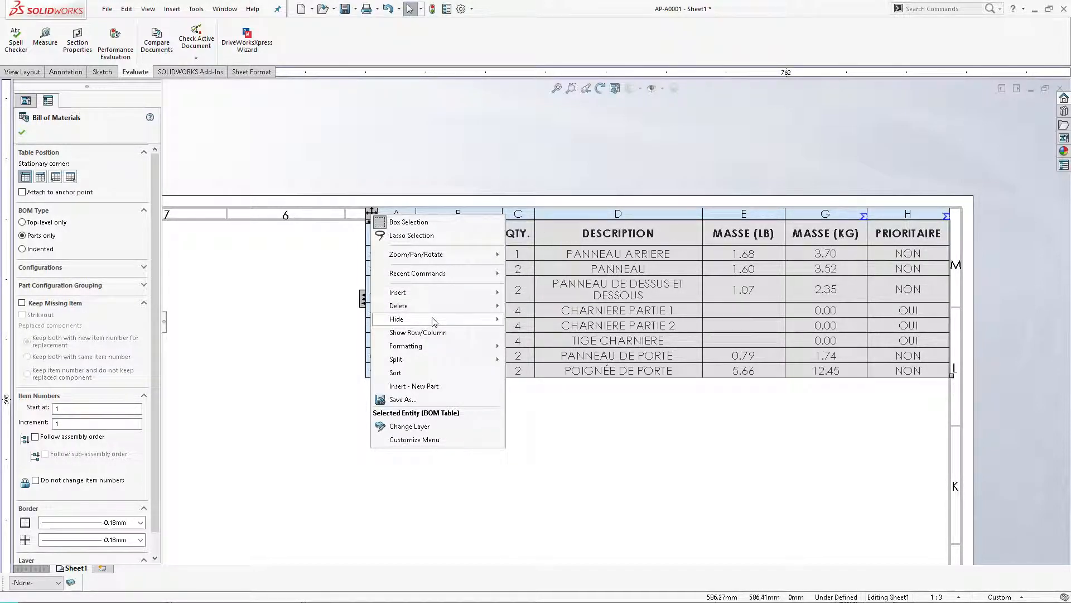
mouse_move(435, 321)
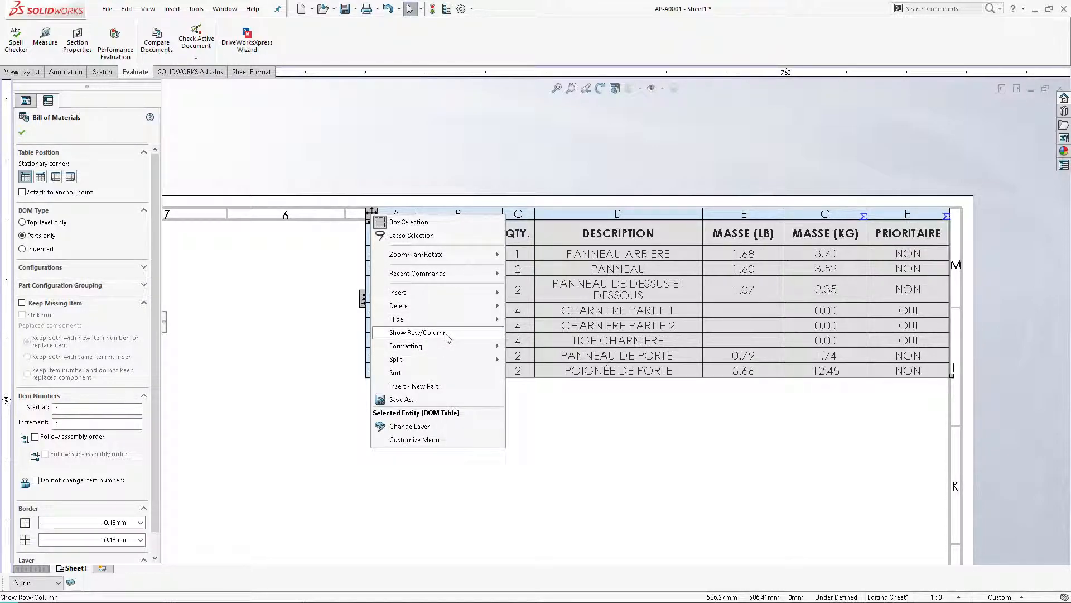
mouse_move(447, 349)
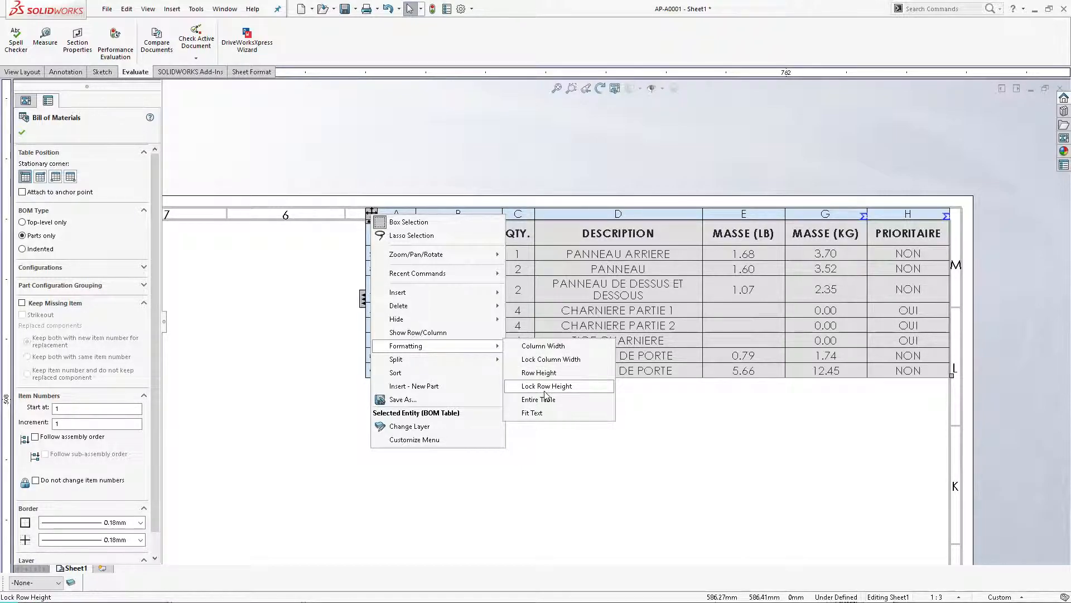
mouse_move(490, 362)
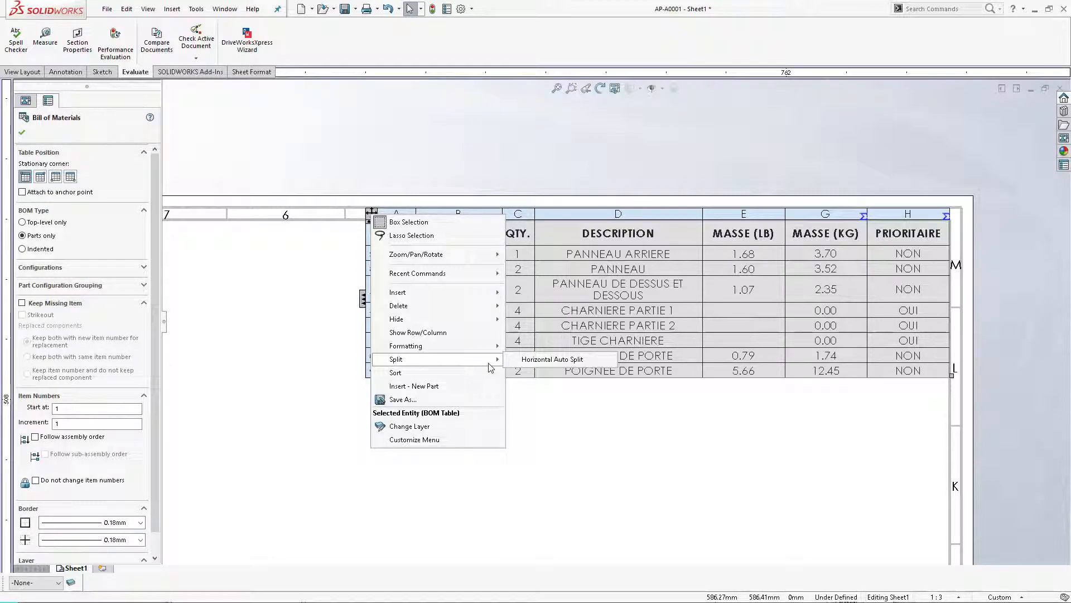
left_click(403, 399)
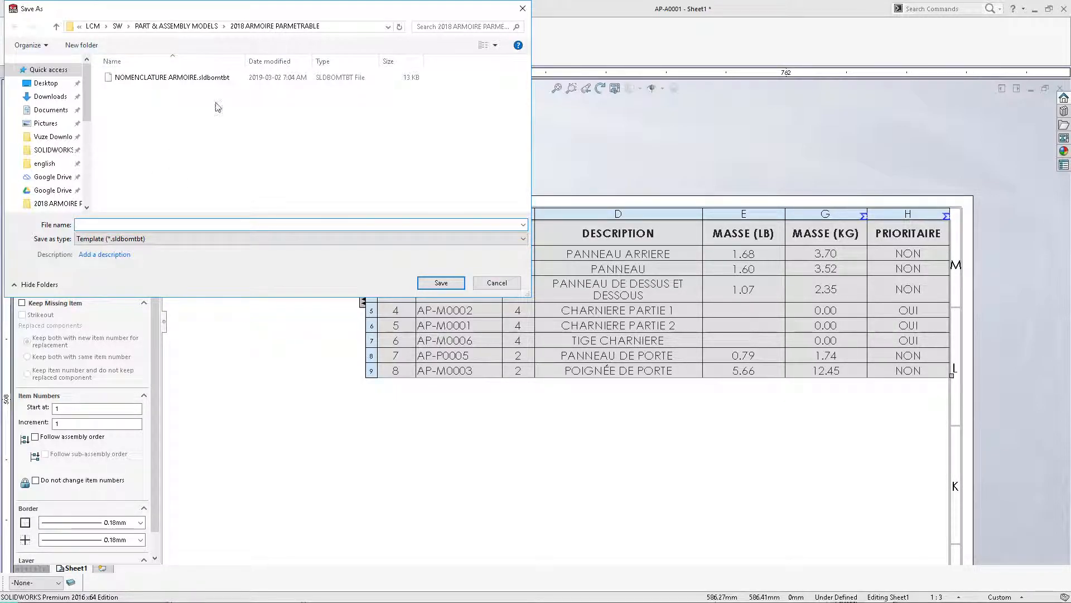
left_click_drag(322, 11, 686, 31)
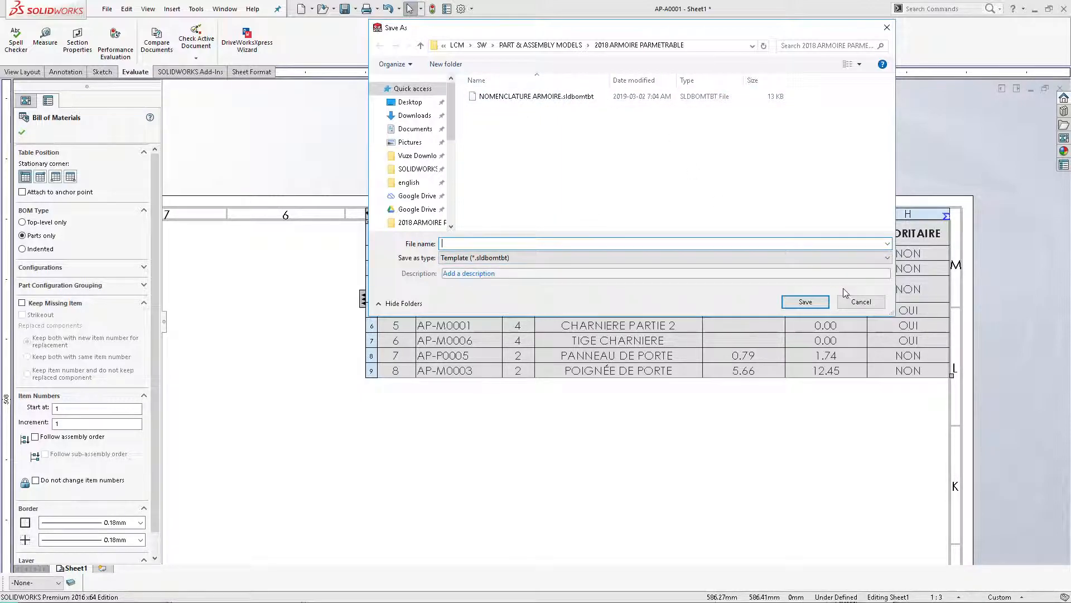
left_click(872, 301)
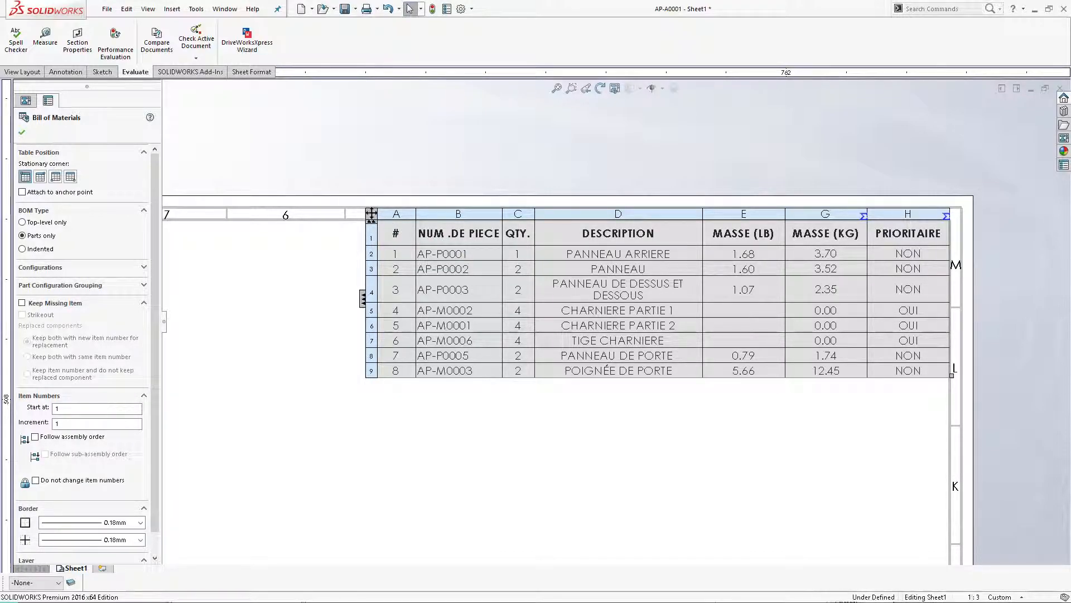
Step: Examine the file types for saving the bill of materials, choose Excel 2007 (*.xlsx), and cancel without saving
right_click(372, 215)
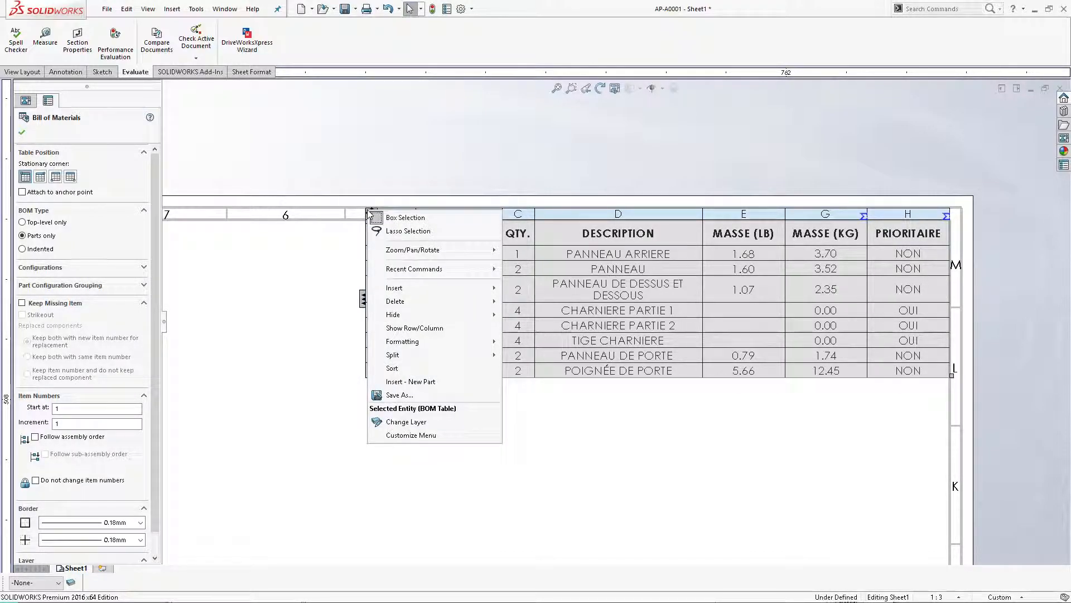
left_click(400, 399)
left_click(519, 257)
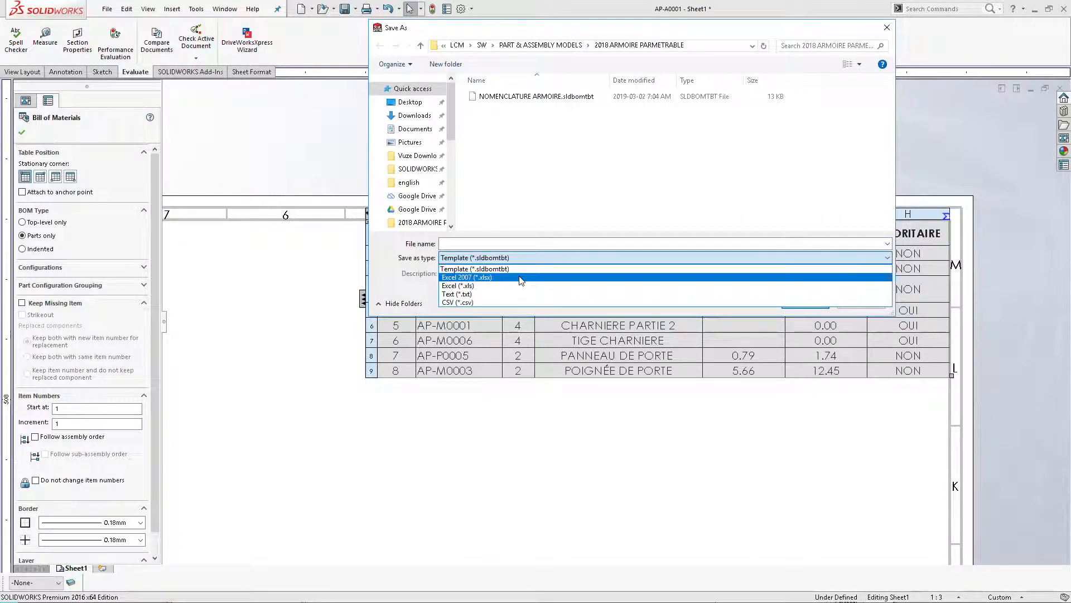
left_click(521, 277)
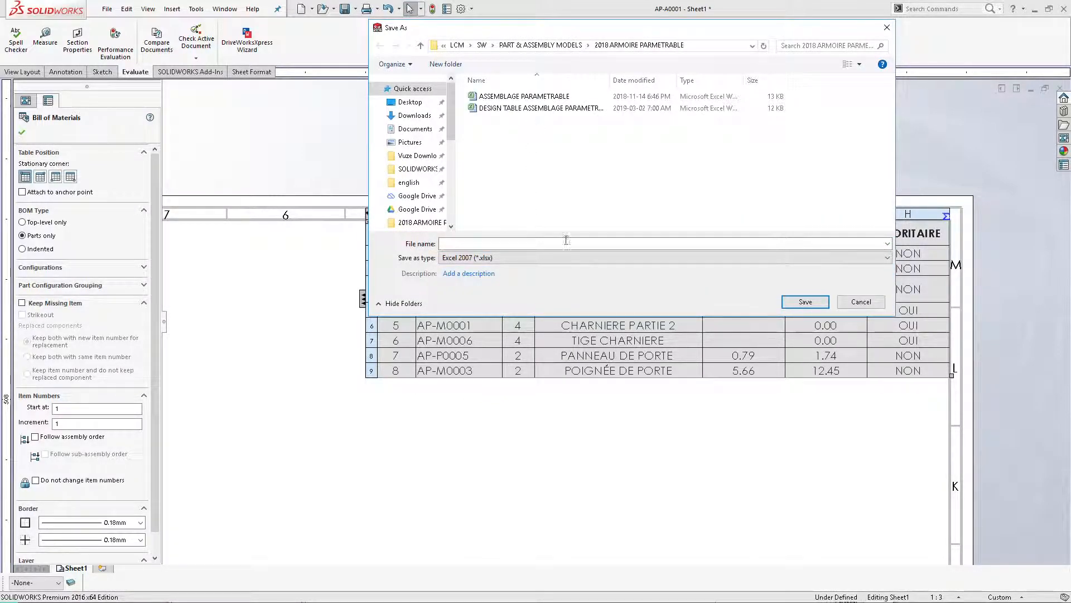
left_click(861, 302)
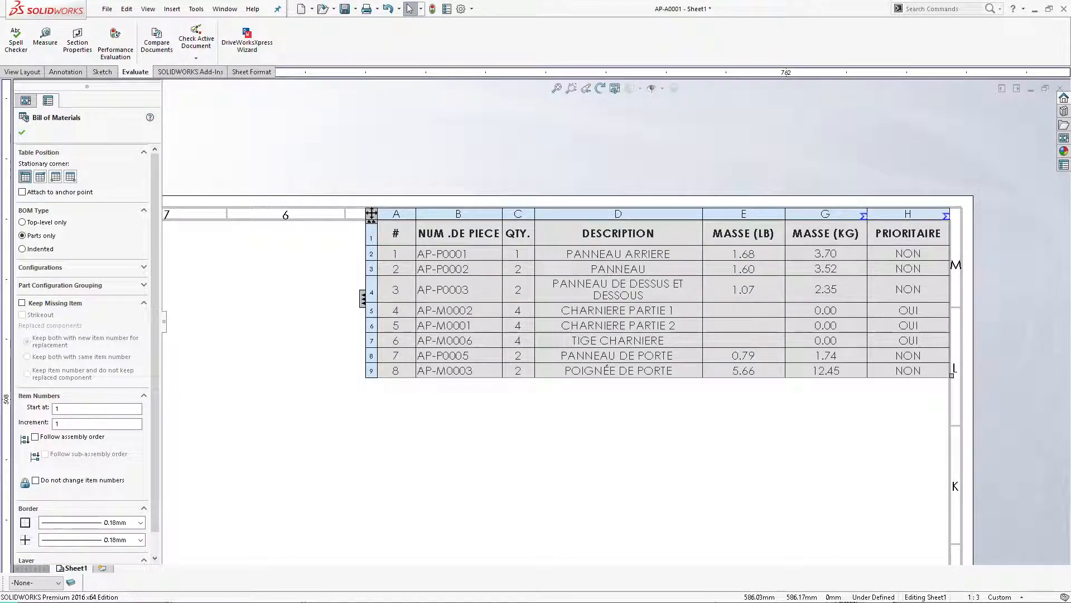
Step: Sort the bill of materials by DESCRIPTION in ascending order
right_click(371, 213)
mouse_move(423, 360)
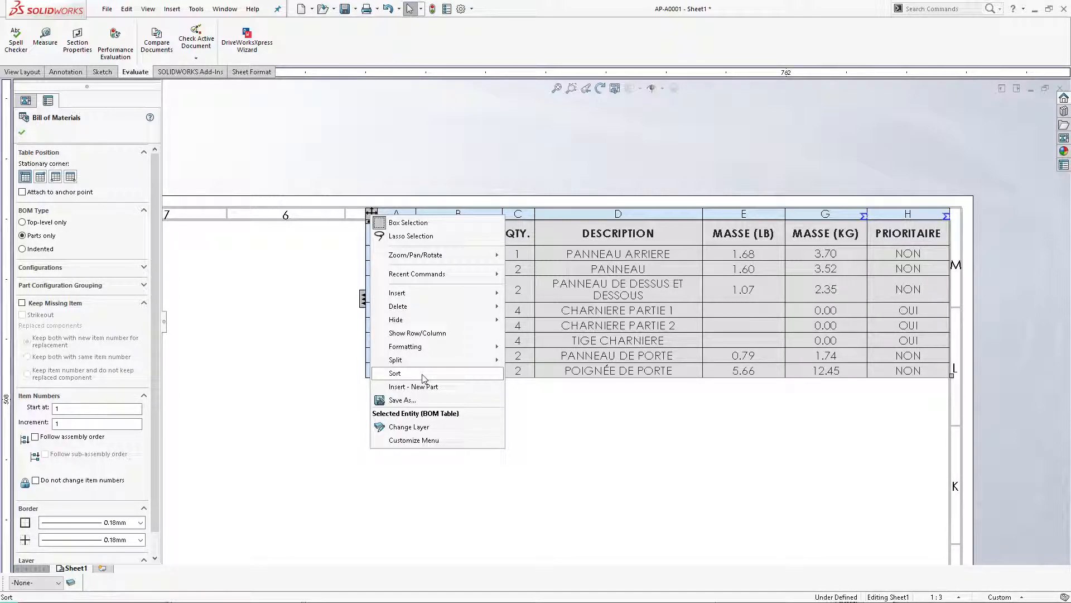
left_click(422, 375)
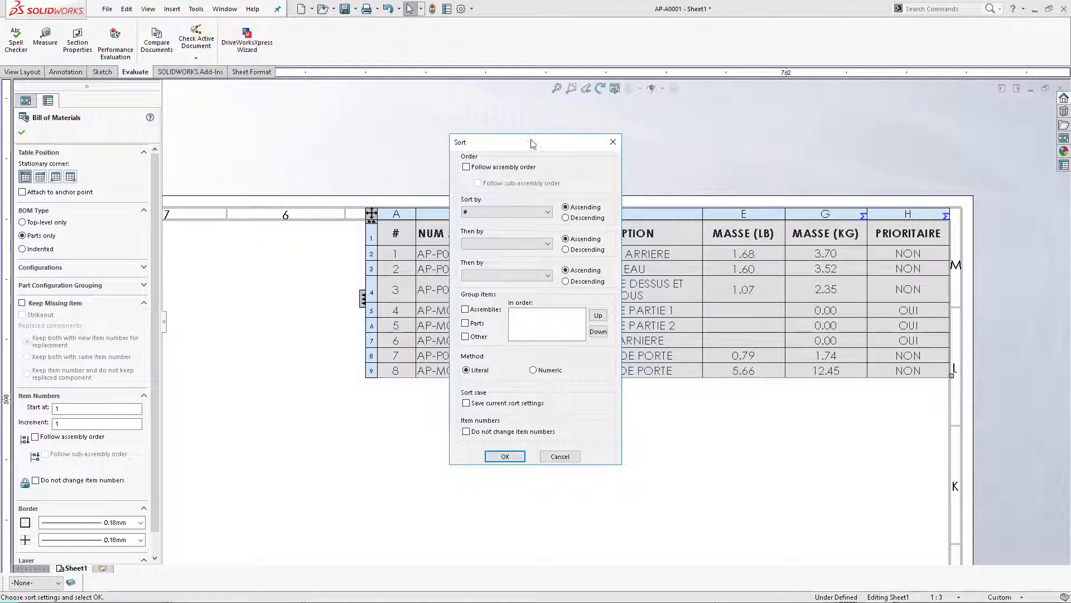
left_click_drag(531, 142, 244, 117)
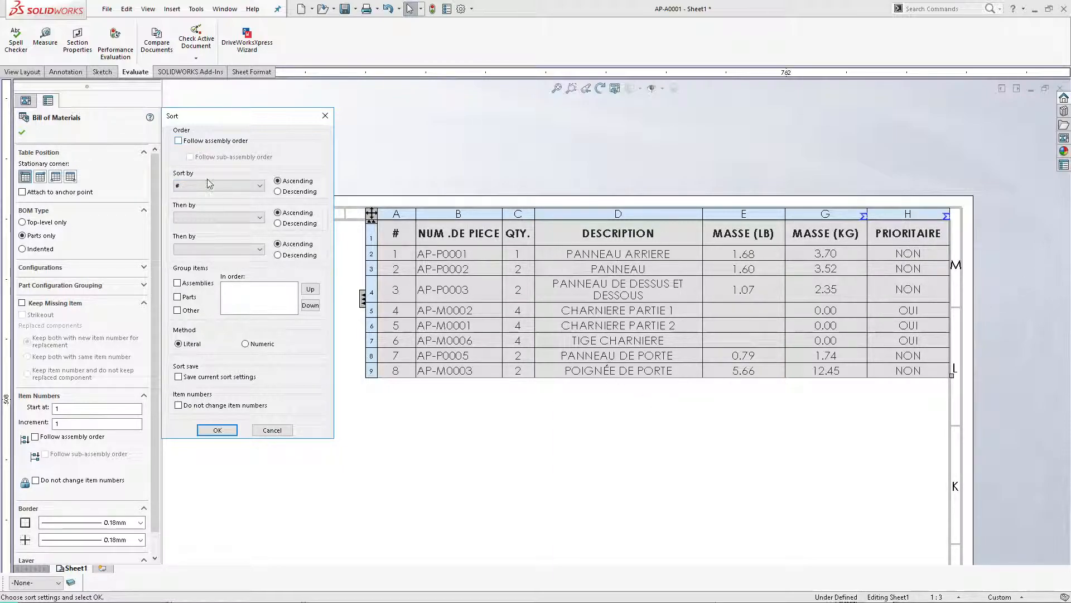
left_click(241, 185)
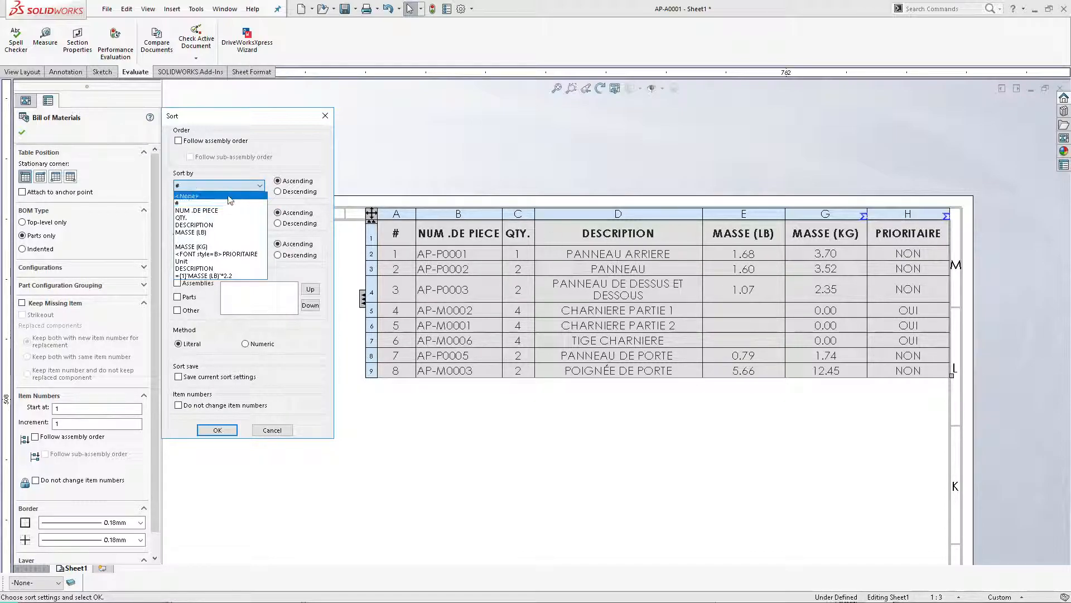
left_click(220, 225)
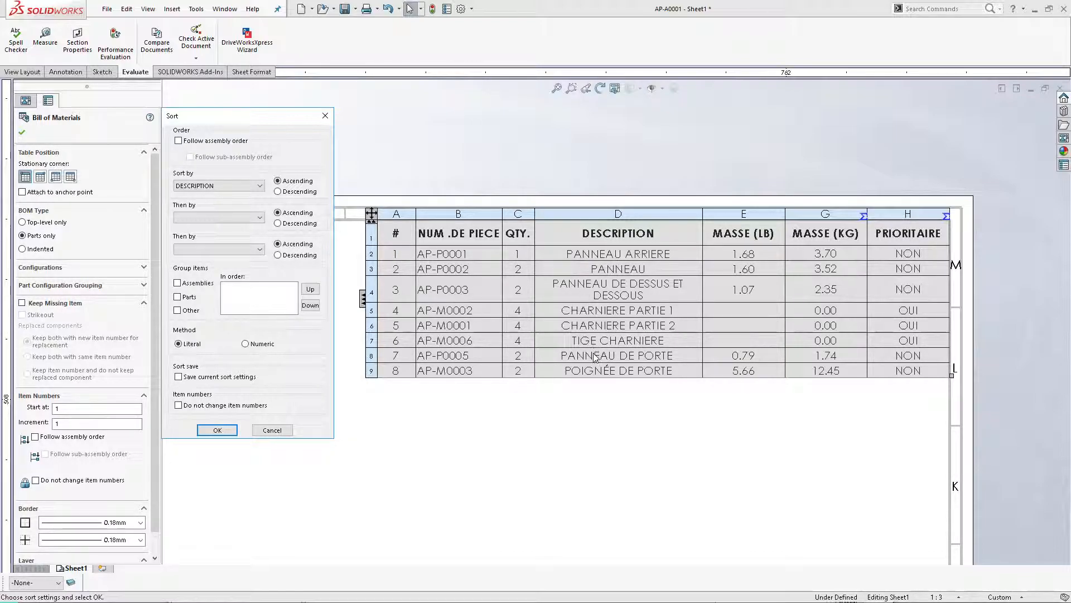
left_click(217, 430)
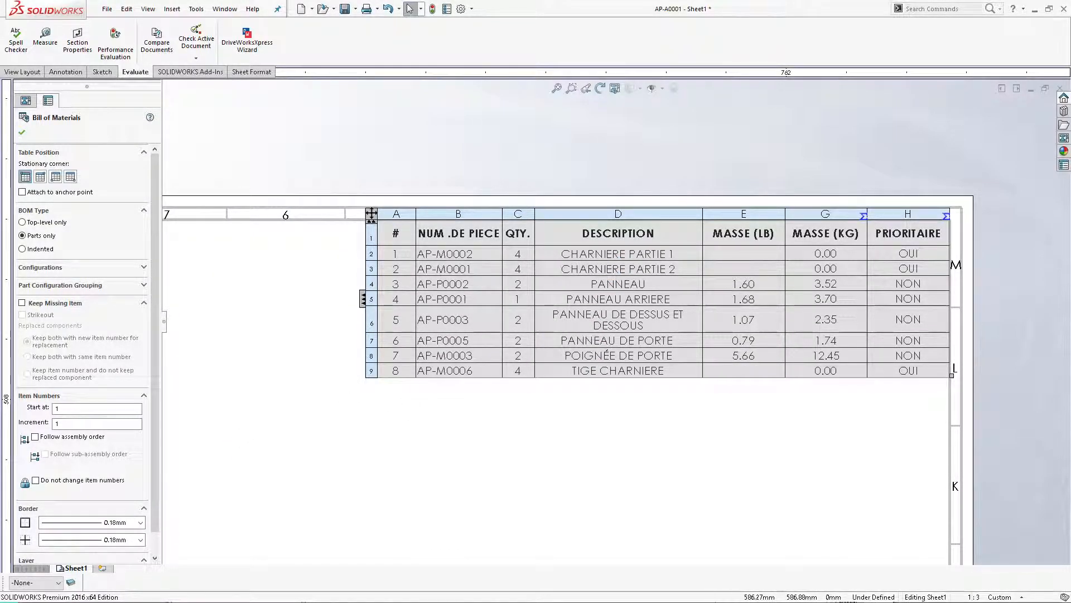
Step: Sort the bill of materials by # with QTY. as the second criterion, both in ascending order
right_click(372, 215)
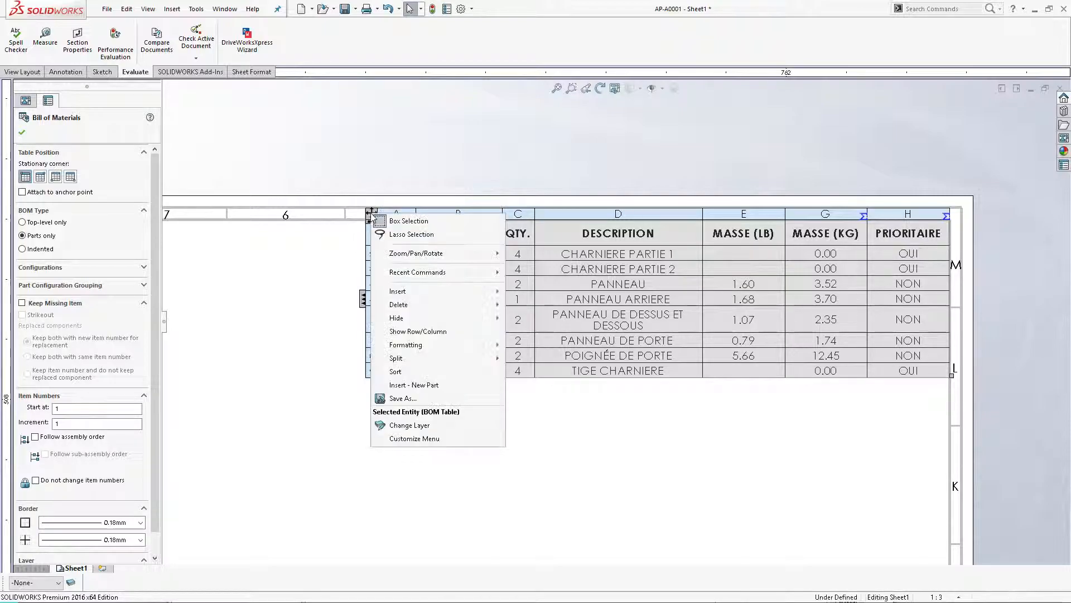
left_click(395, 371)
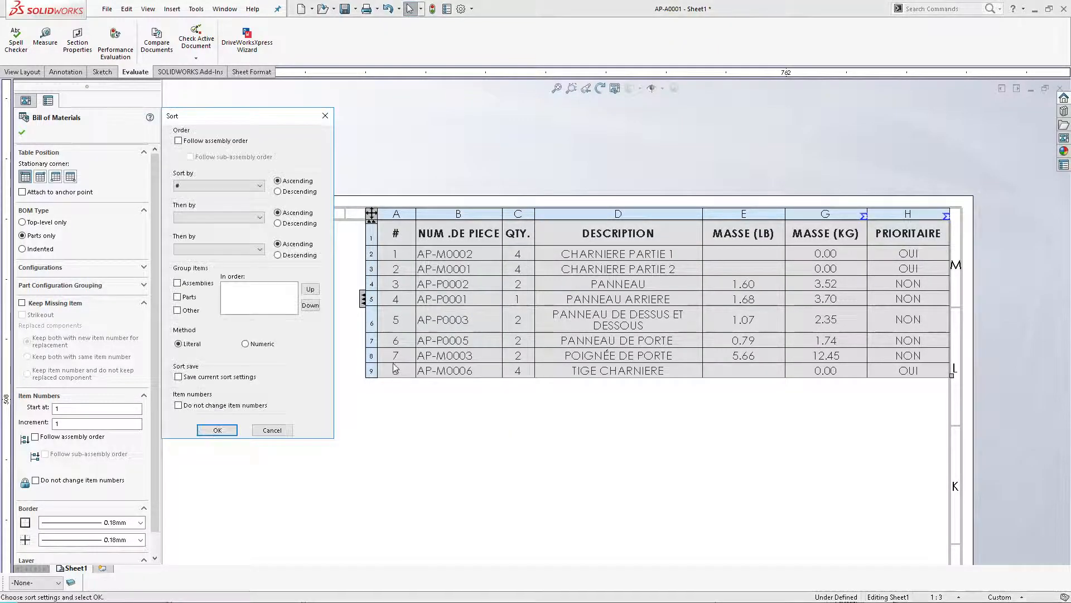
left_click(260, 217)
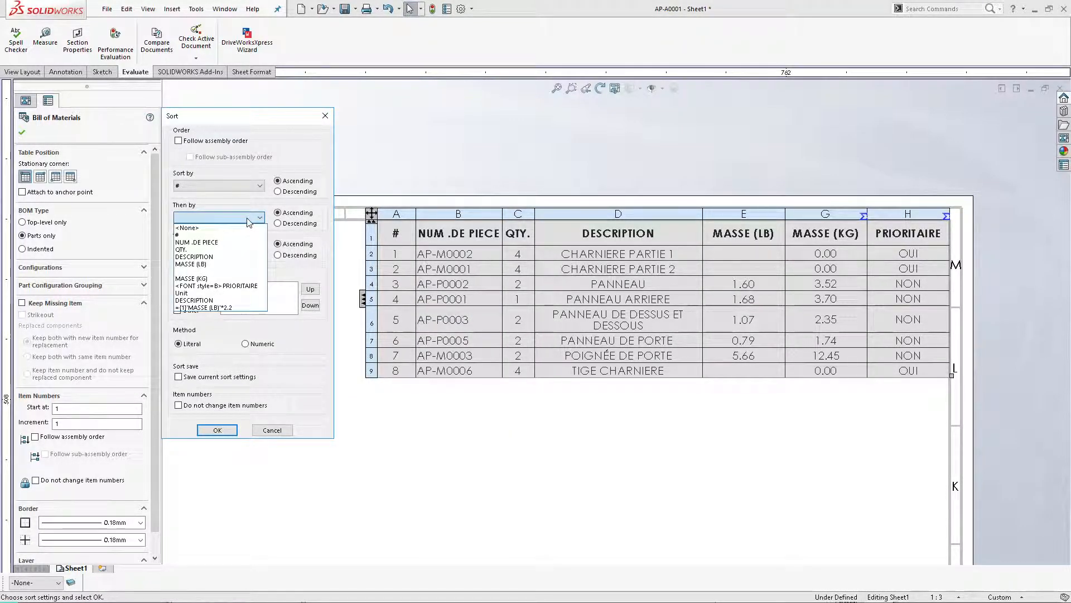
left_click(244, 249)
left_click(217, 430)
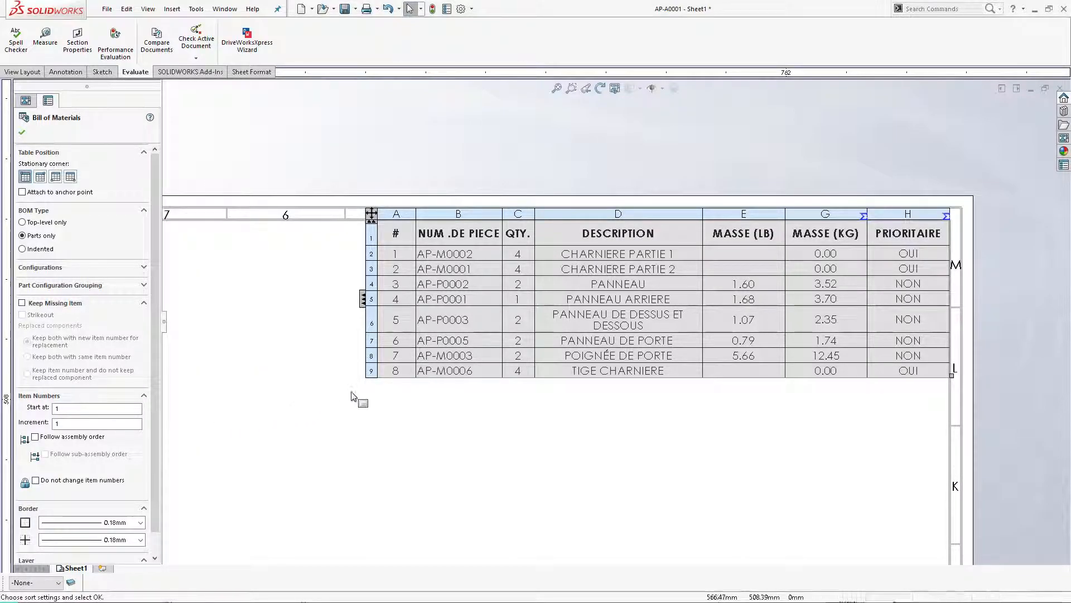
Step: Sort the bill of materials by # with MASSE (LB) as the second criterion, both in ascending order
right_click(369, 217)
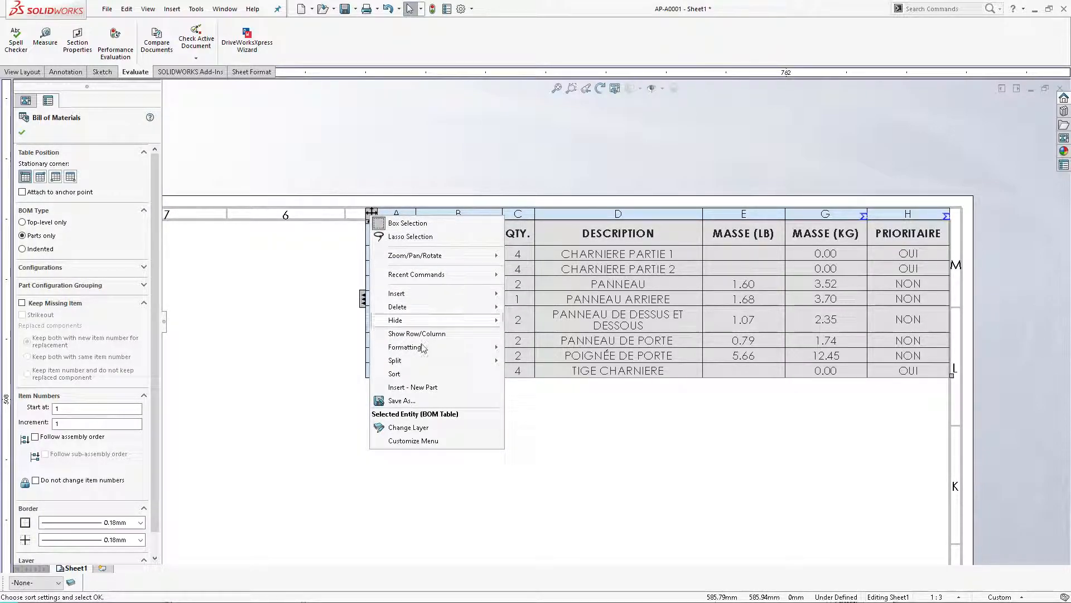
left_click(397, 374)
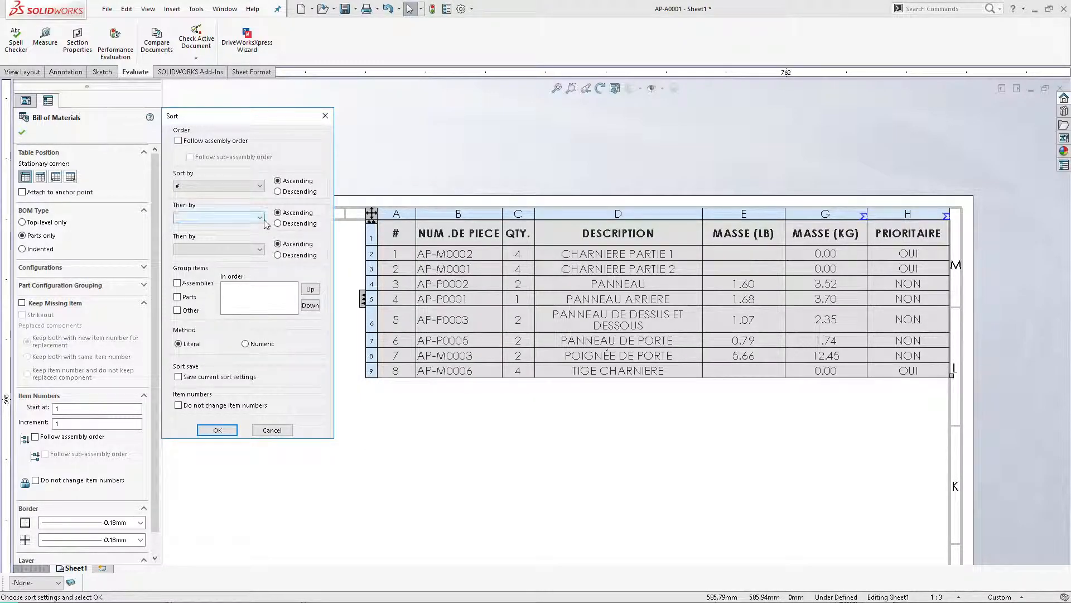
left_click(240, 217)
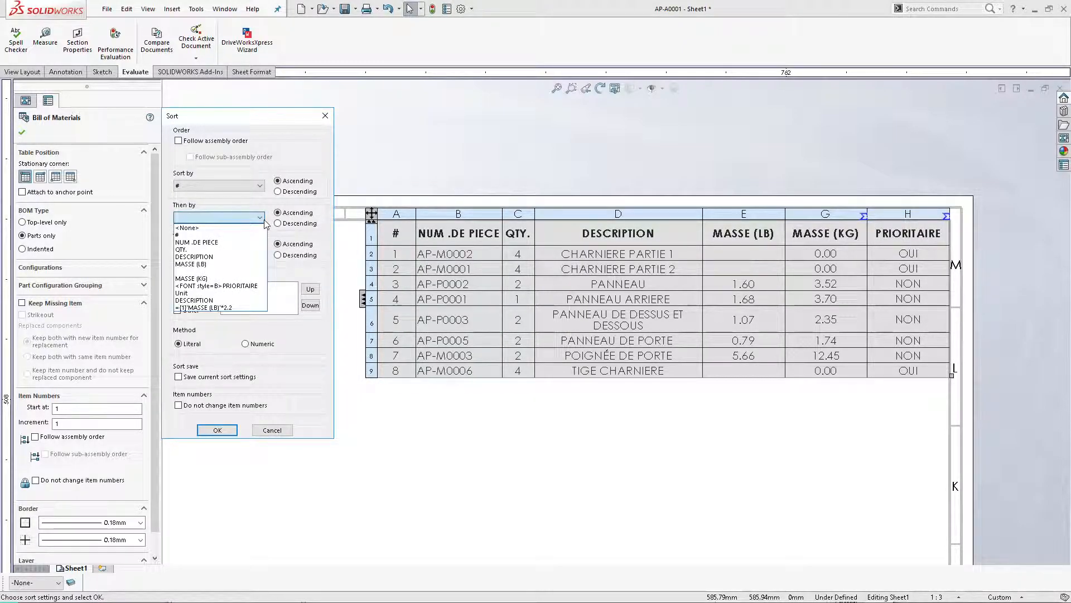
left_click(216, 264)
left_click(211, 433)
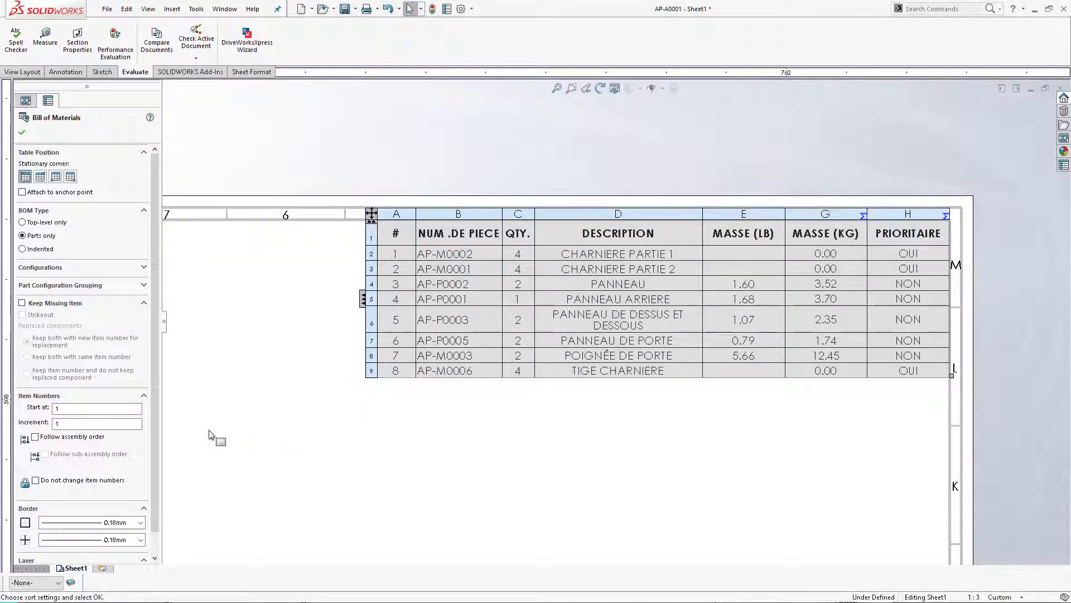
Step: Sort the bill of materials by QTY. alone, in ascending order
right_click(376, 215)
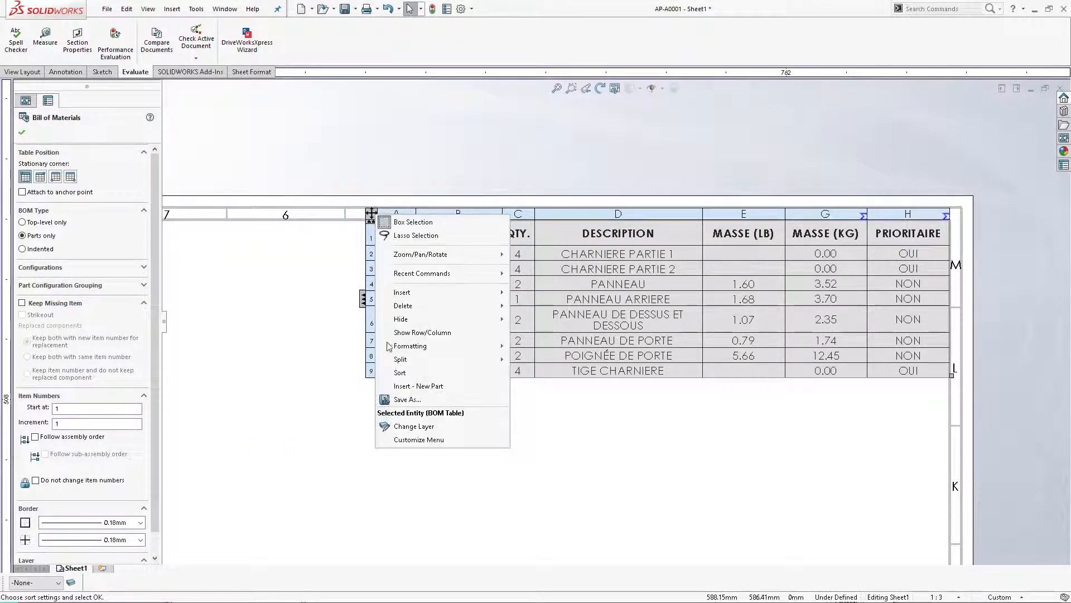
left_click(400, 372)
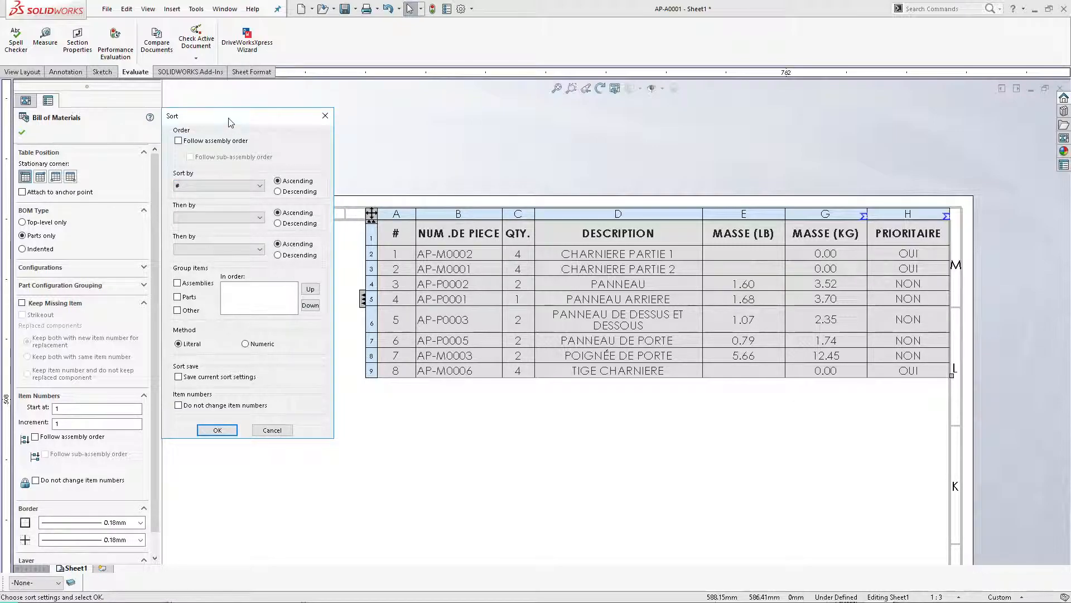
left_click(242, 186)
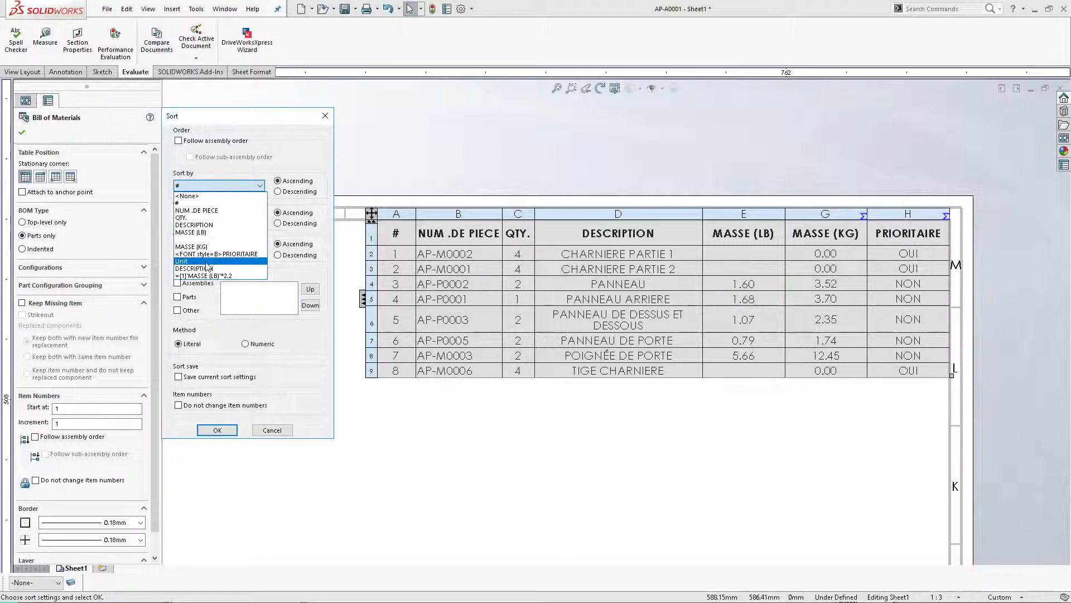
left_click(211, 217)
left_click(212, 219)
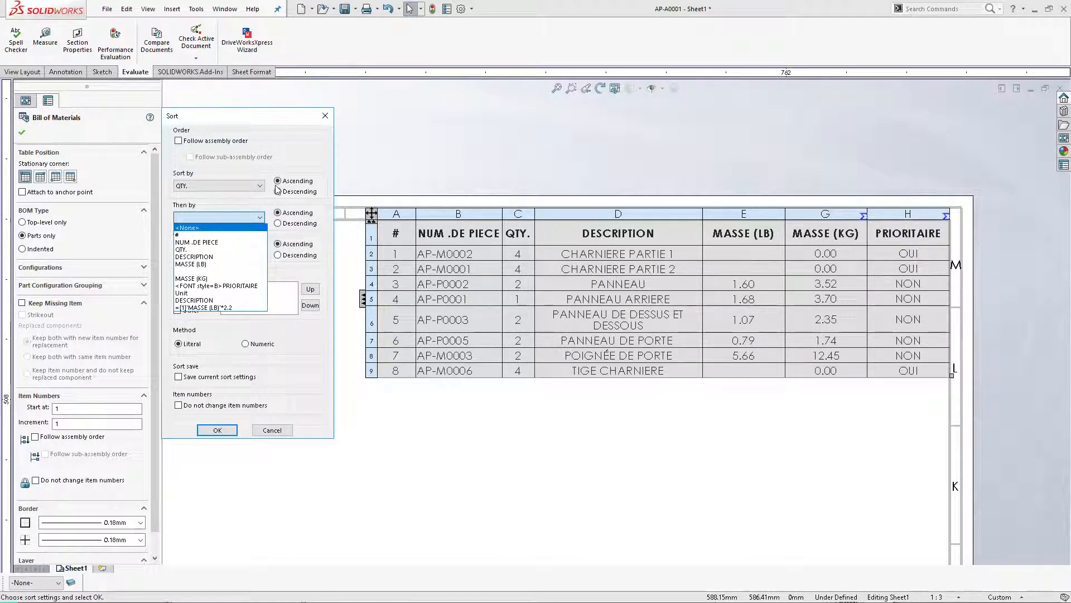
left_click(286, 165)
left_click(217, 430)
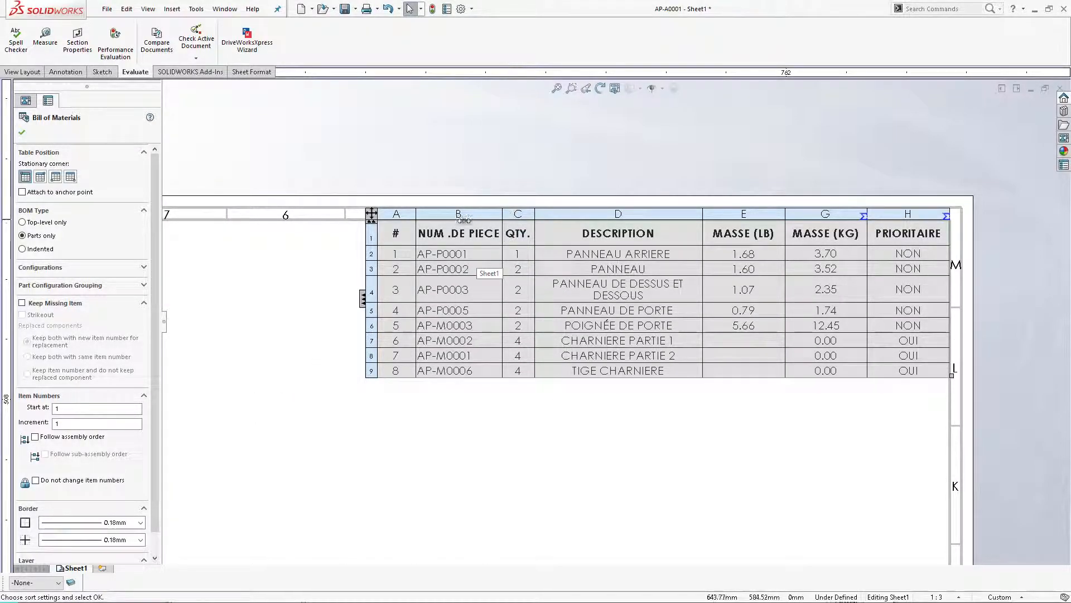
Step: Sort the bill of materials by # in descending order
right_click(371, 218)
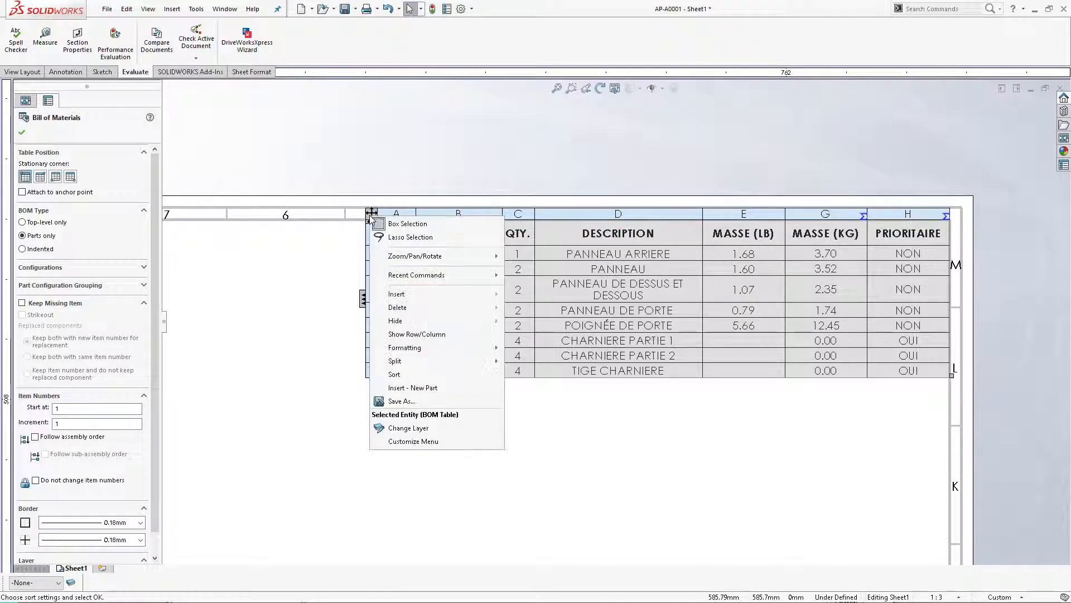
left_click(392, 374)
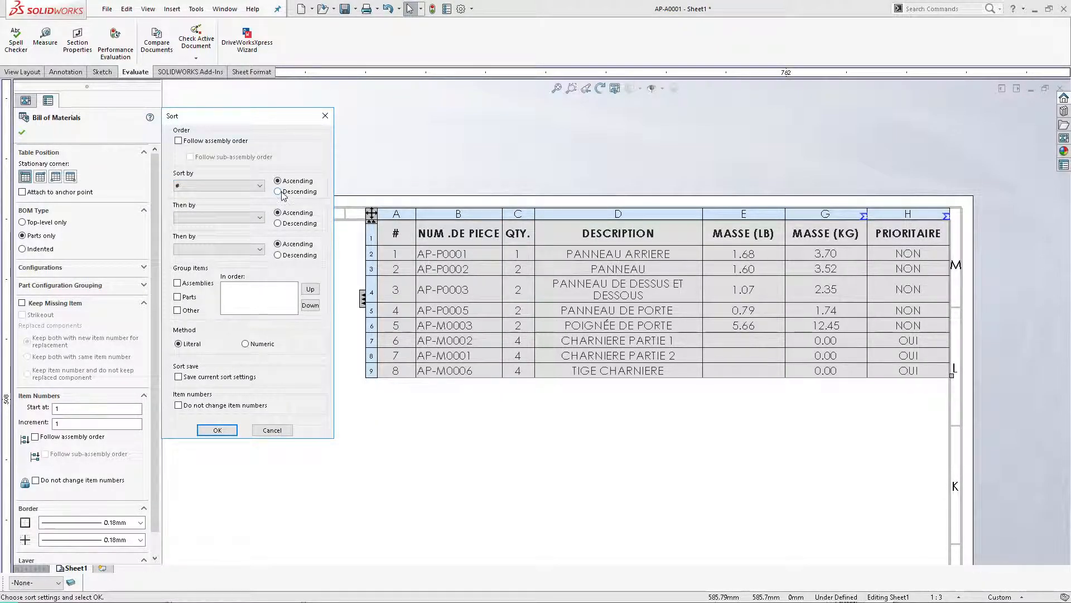
left_click(217, 430)
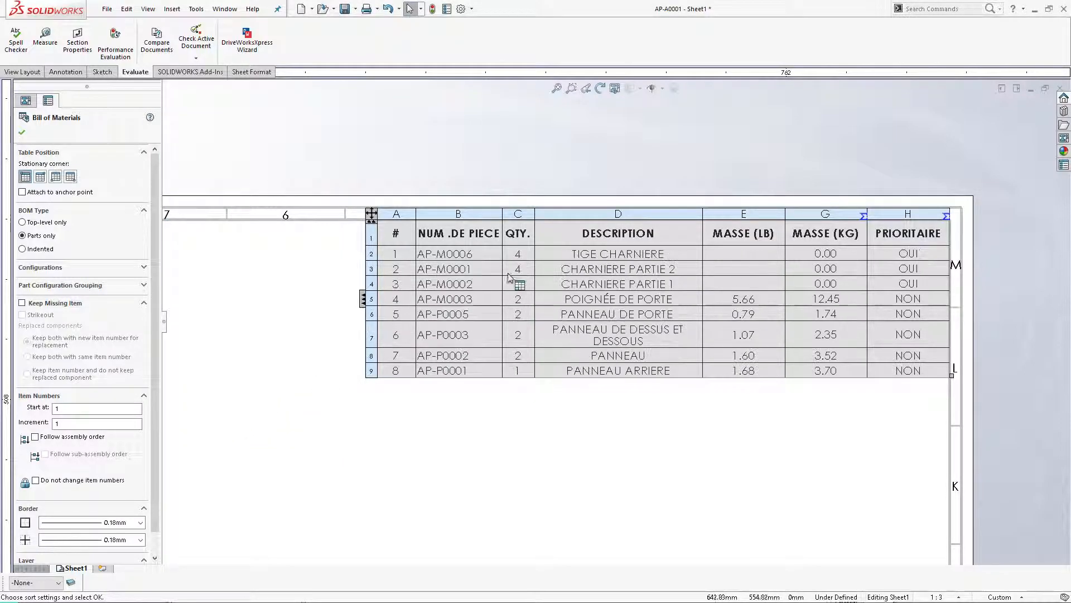
Step: Sort the bill of materials by # in descending order with DESCRIPTION as the second criterion in ascending order
right_click(371, 215)
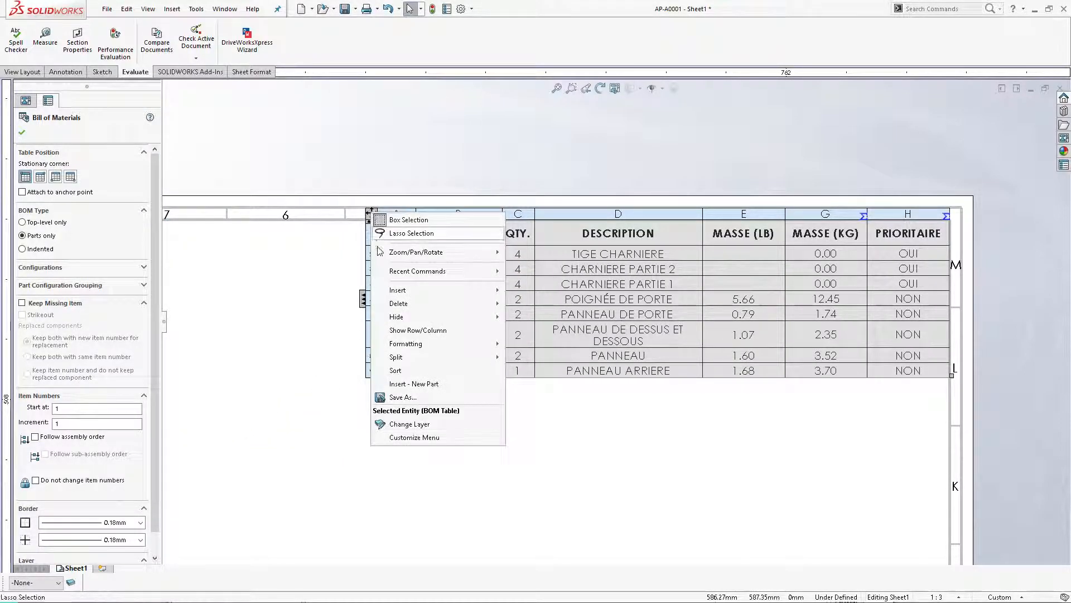
left_click(394, 371)
left_click(253, 219)
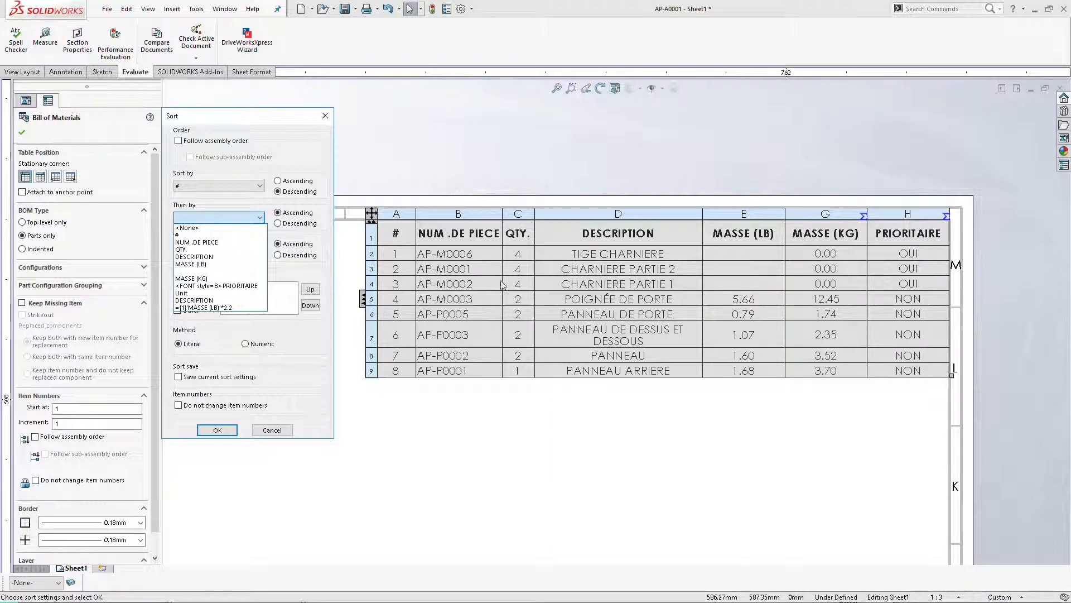
left_click(233, 257)
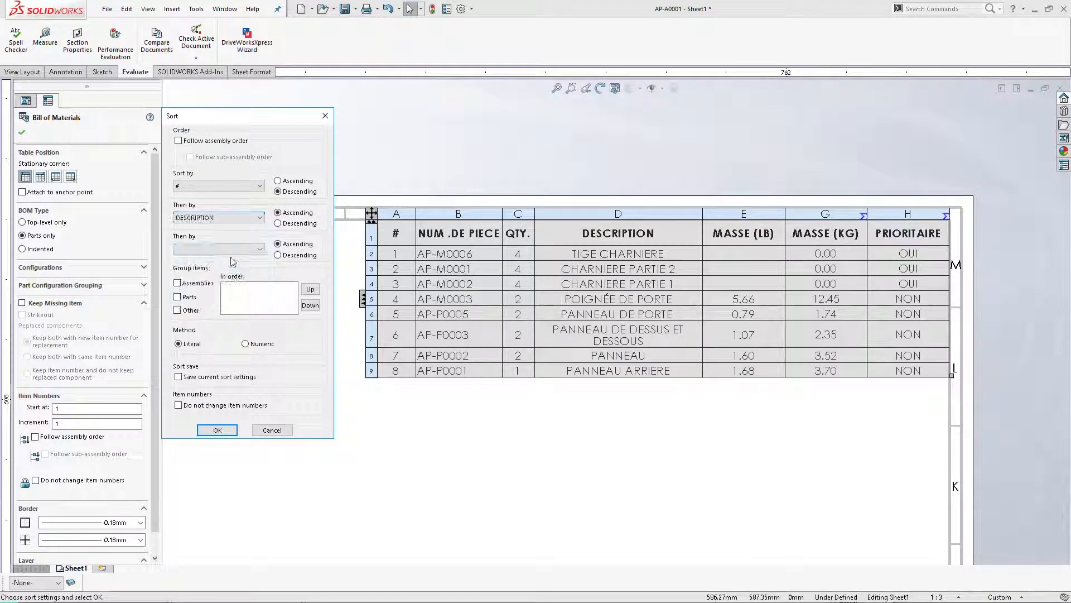
left_click(216, 431)
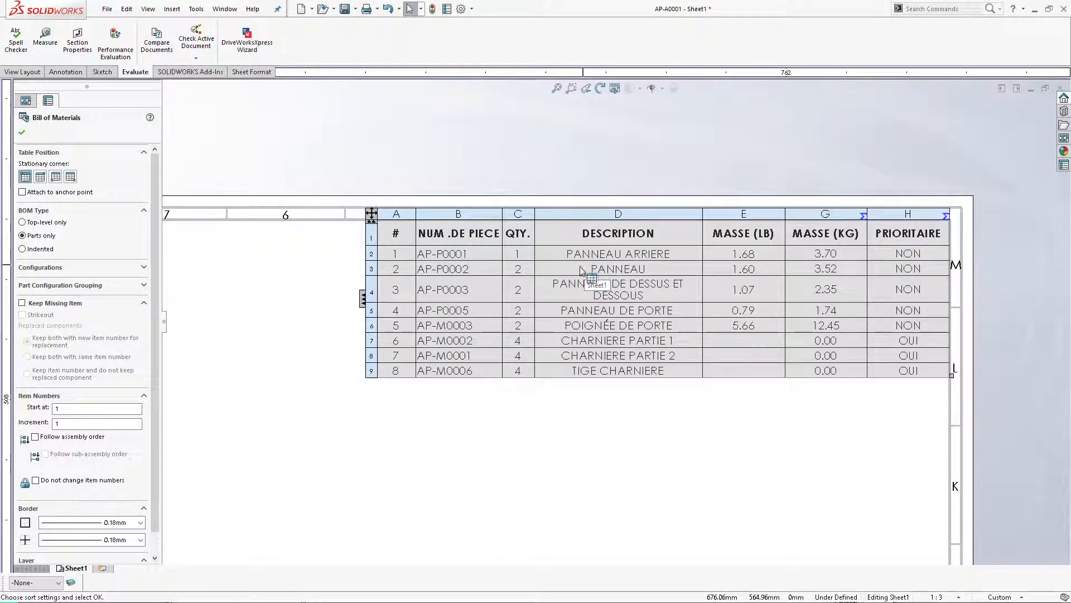
Step: Sort the bill of materials by QTY. in descending order with DESCRIPTION as the second criterion in ascending order
right_click(371, 218)
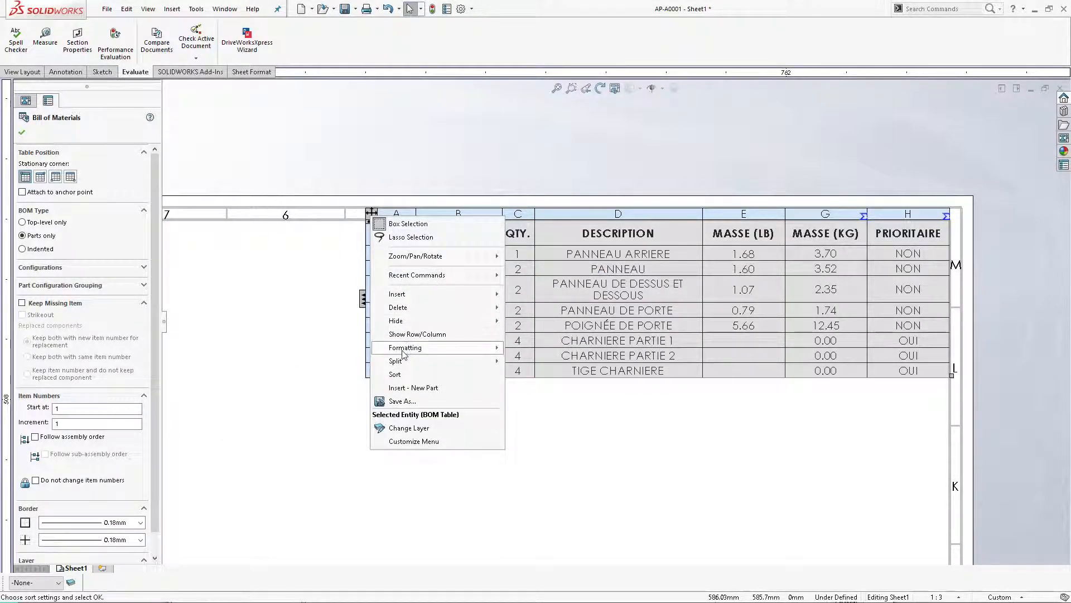
left_click(403, 376)
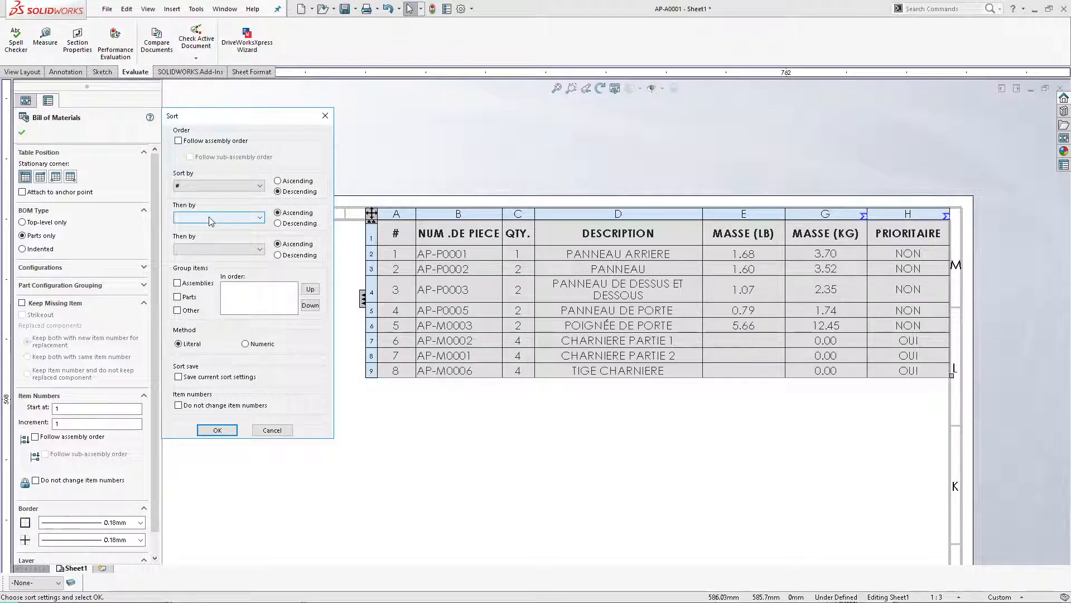
left_click(212, 186)
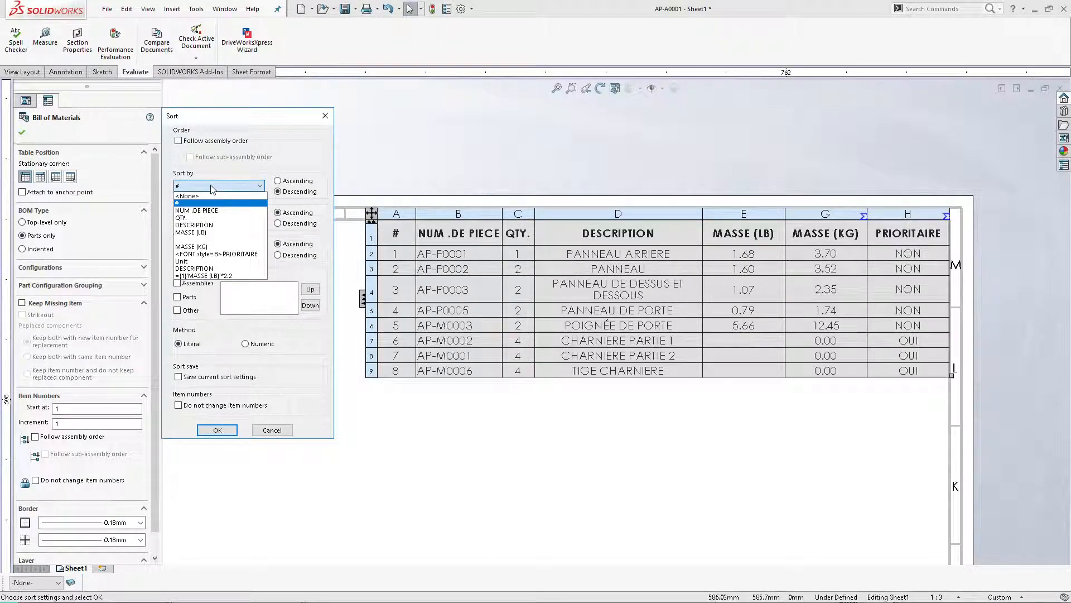
left_click(211, 218)
left_click(212, 218)
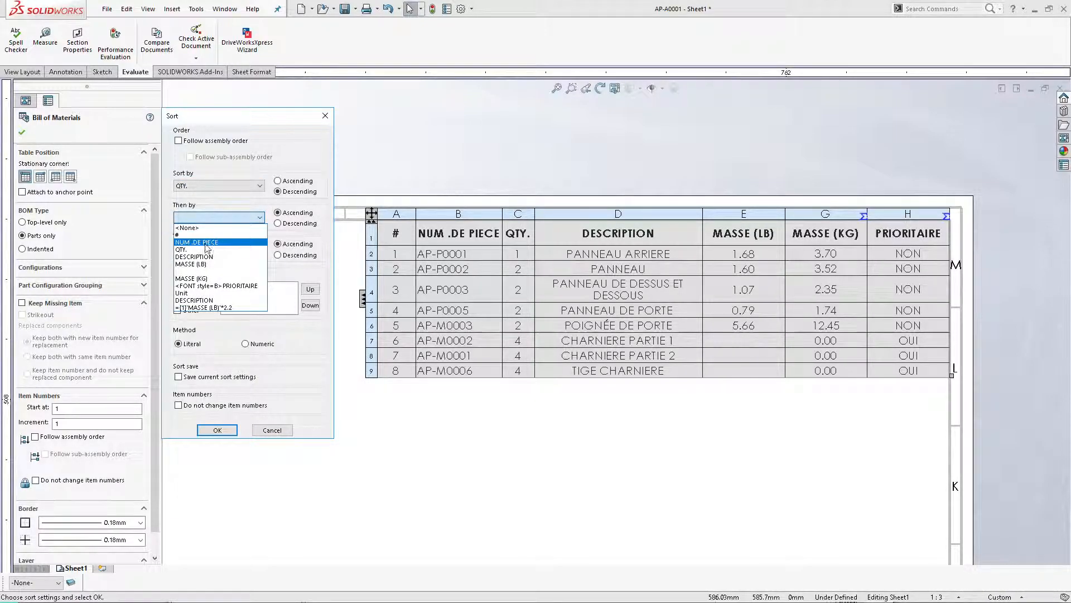
left_click(204, 257)
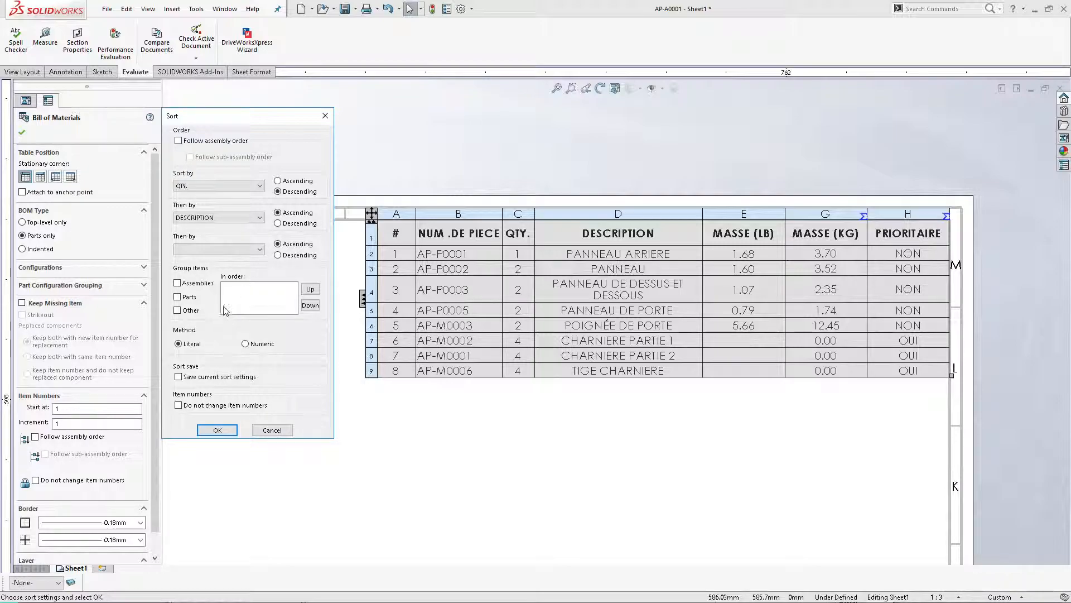
left_click(219, 430)
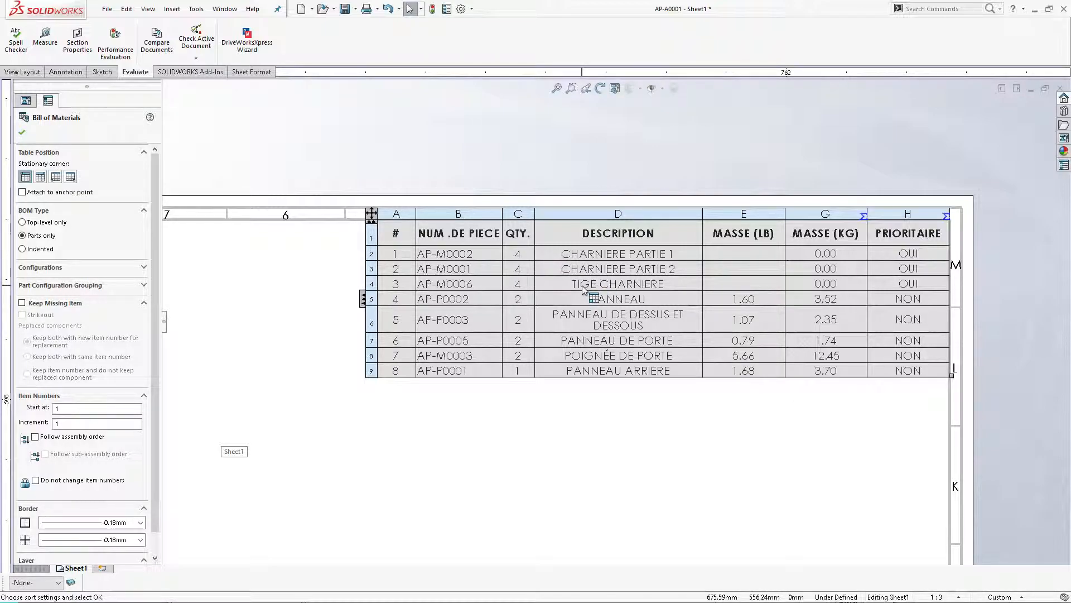
left_click(629, 398)
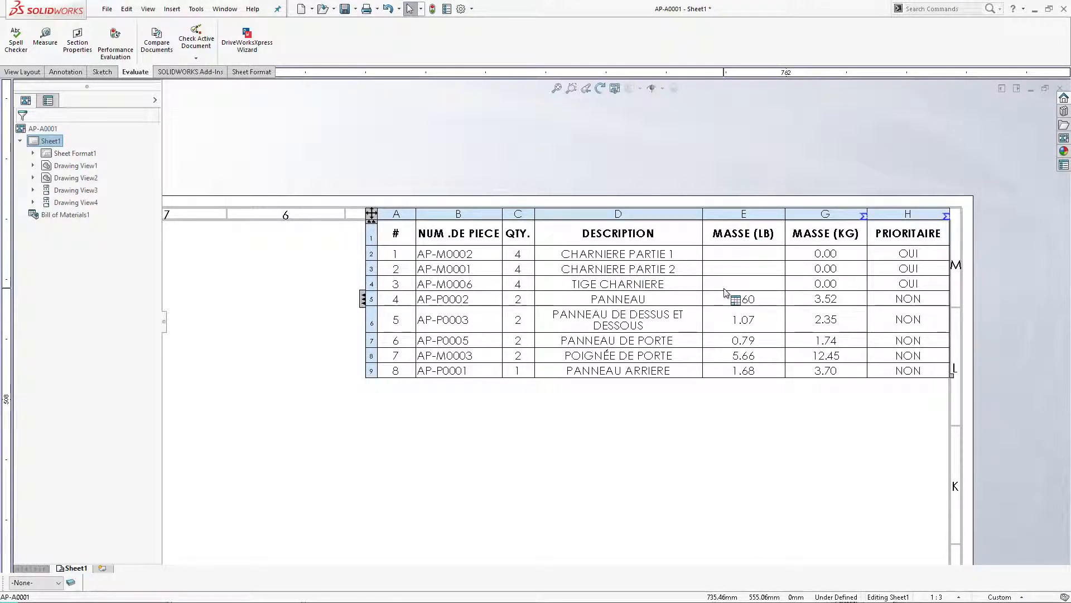
Step: Open the part AP-M0002 from its bill of materials row and display its configuration-specific file properties
right_click(731, 254)
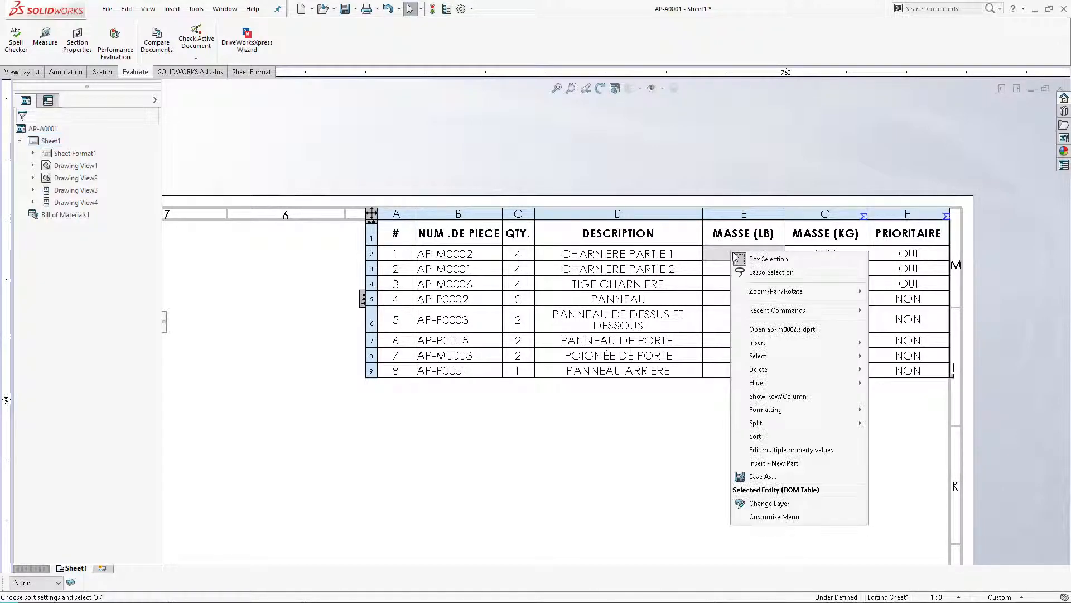
left_click(781, 329)
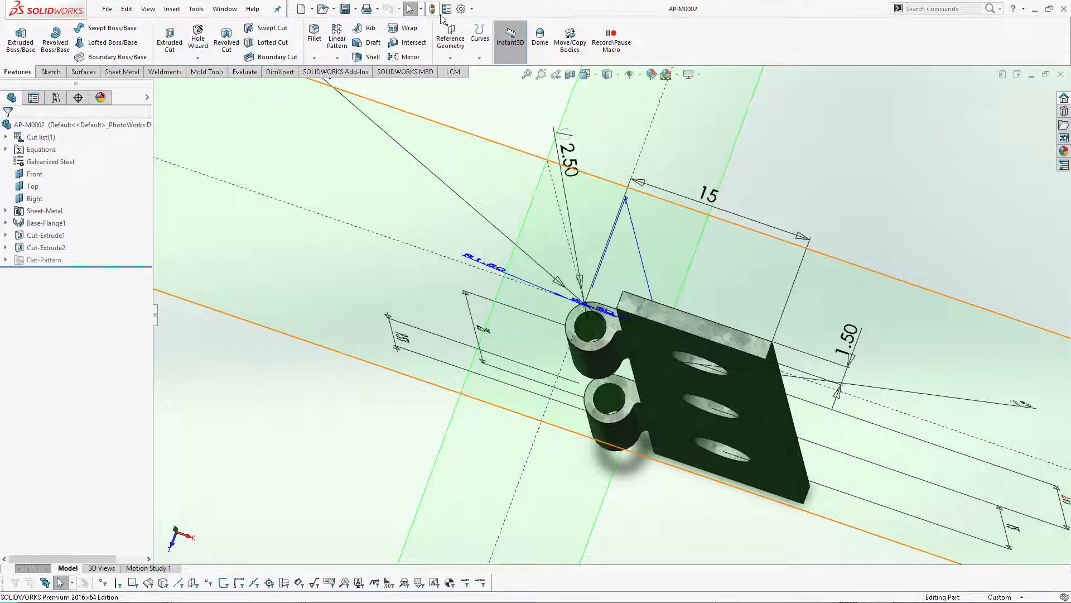
left_click(446, 12)
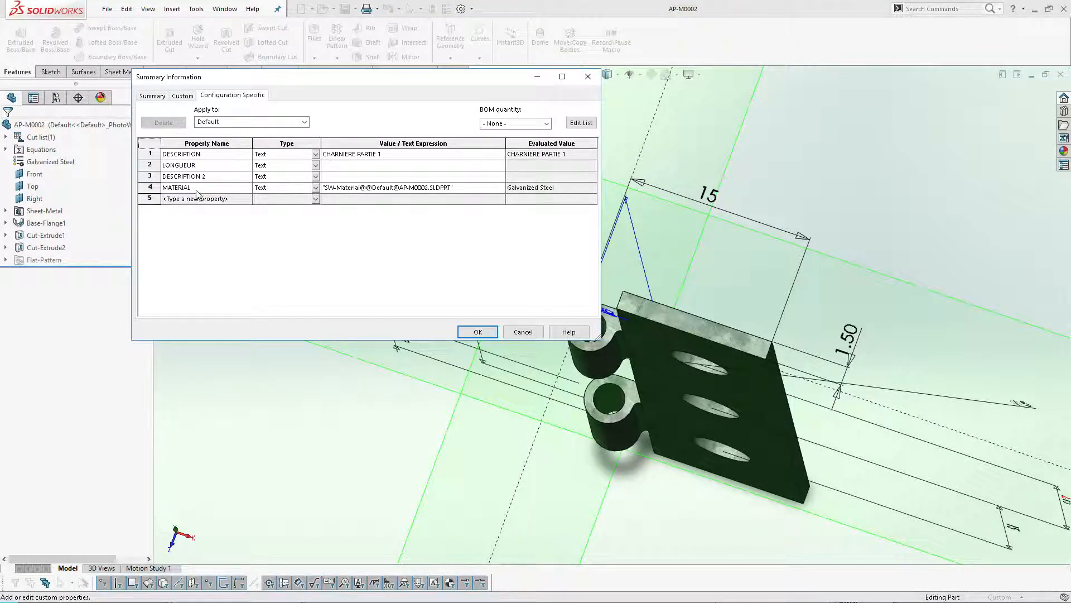
Step: Add a configuration-specific text property MASSE linked to the part's Mass, and return to the AP-A0001 drawing
left_click(198, 199)
type("MASSE")
left_click(341, 201)
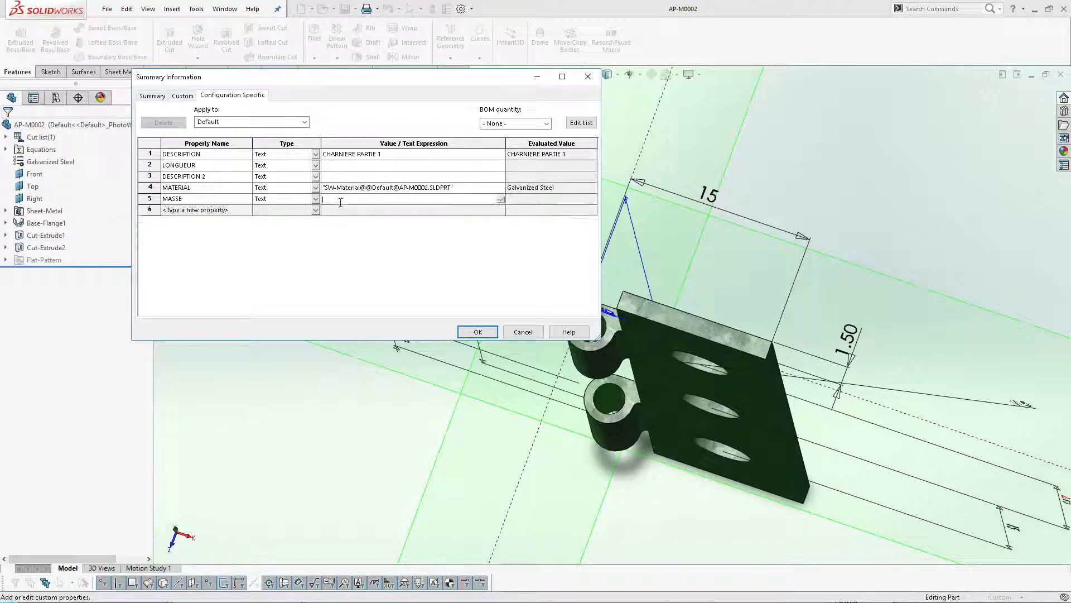
left_click(501, 199)
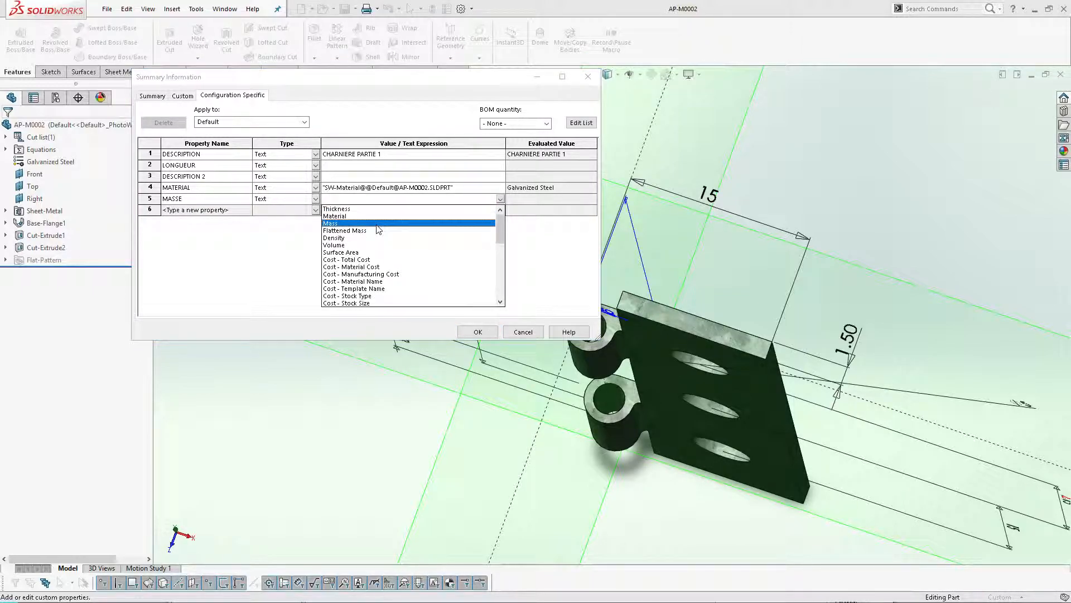
left_click(378, 224)
left_click(478, 331)
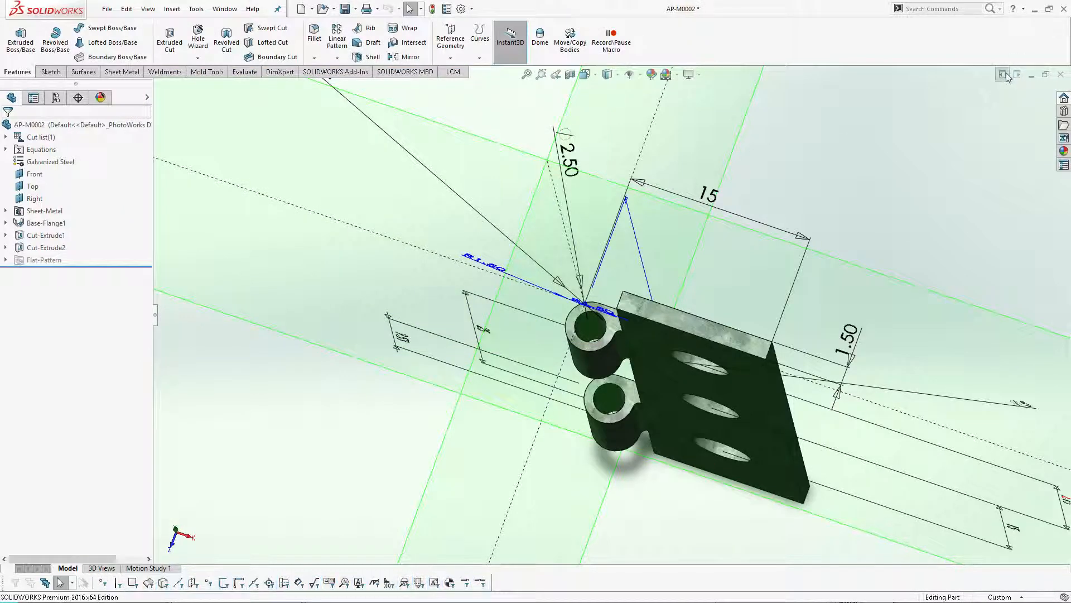
left_click(1032, 75)
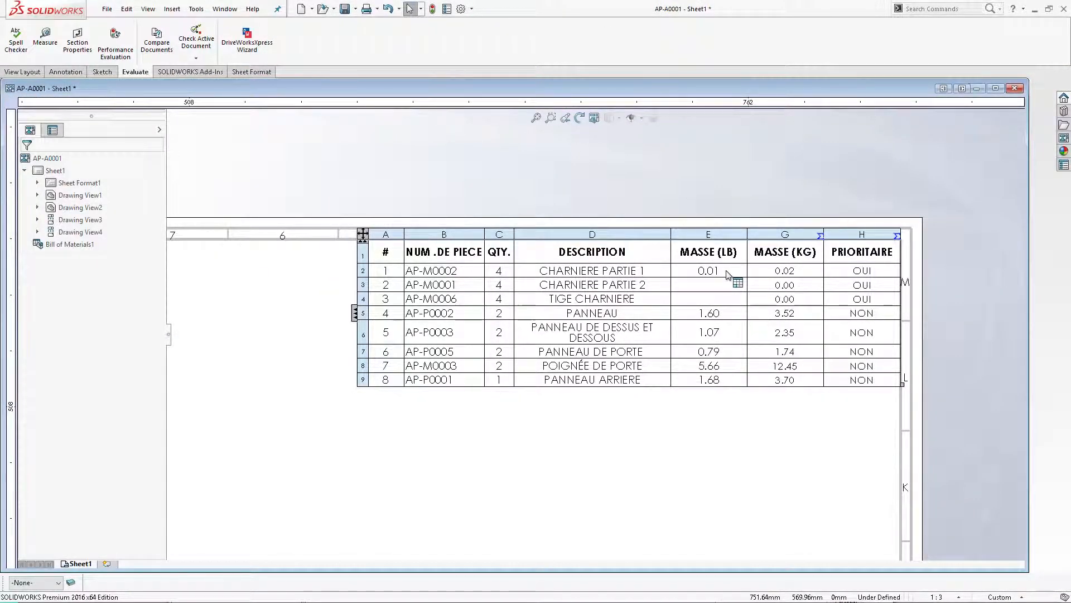
left_click(699, 180)
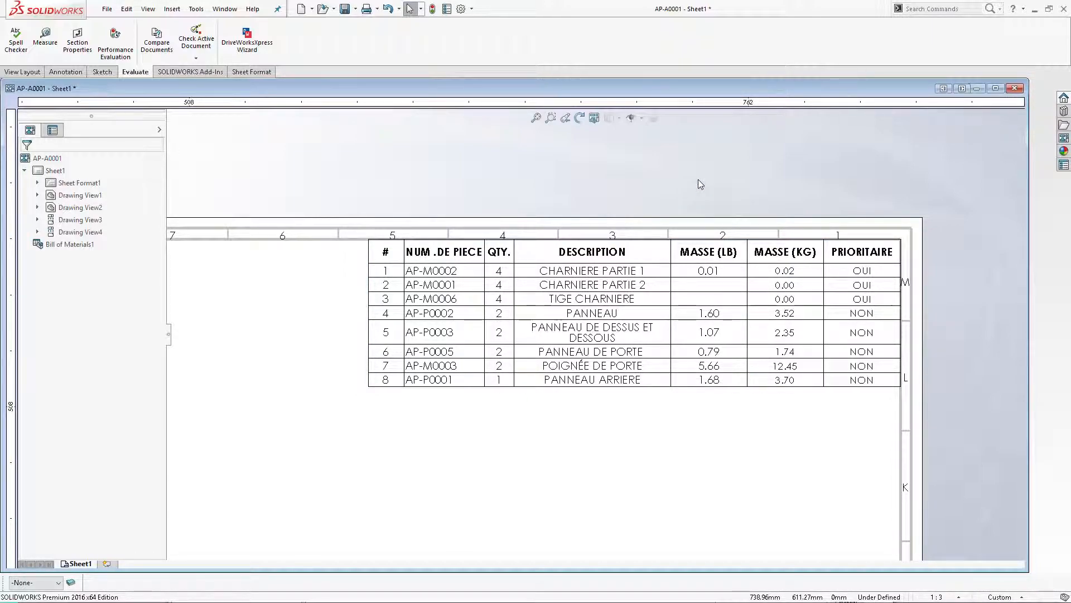